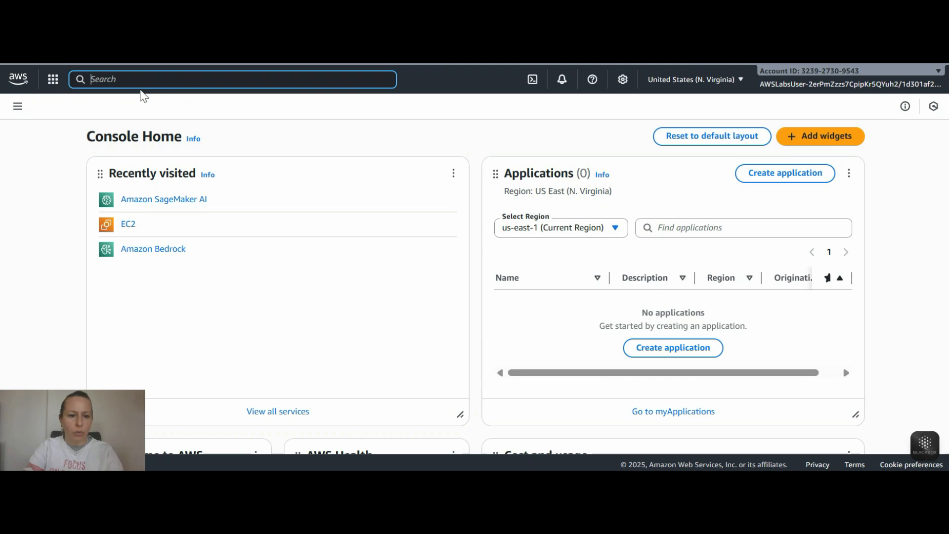
Open the sales-data-74cf2d30 bucket in Amazon S3 and go to its upload page
type("s")
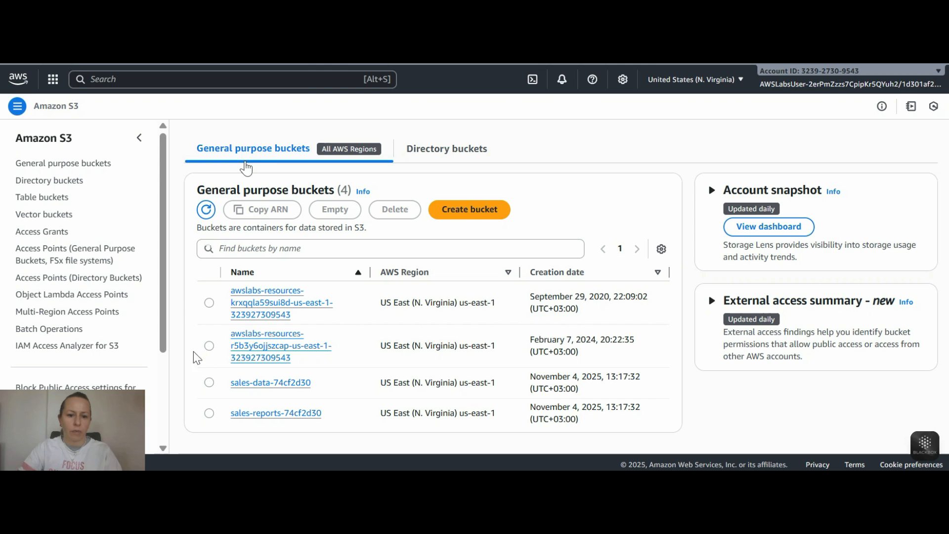
left_click(289, 388)
left_click(922, 219)
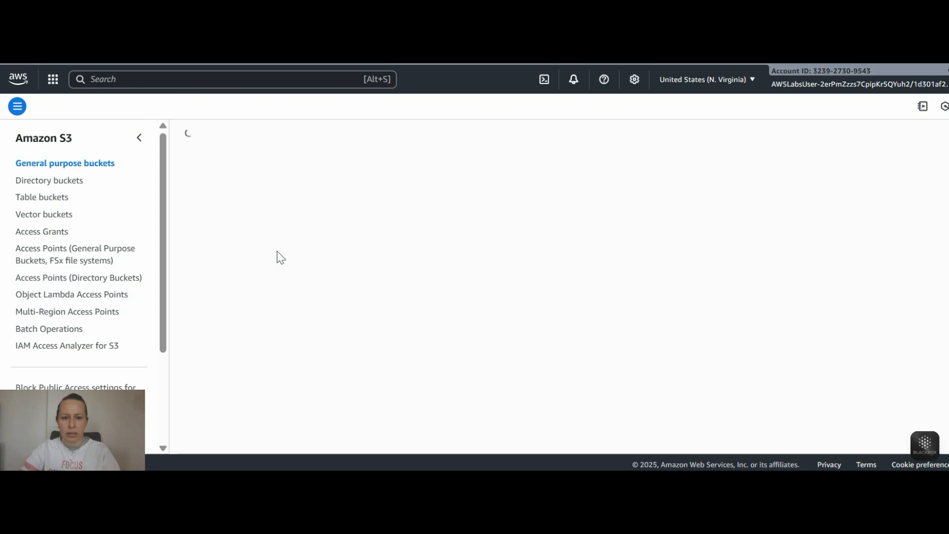
Upload sales_data.zip and Sales_Report.pdf to the sales-data-74cf2d30 bucket
left_click(819, 248)
left_click(249, 137)
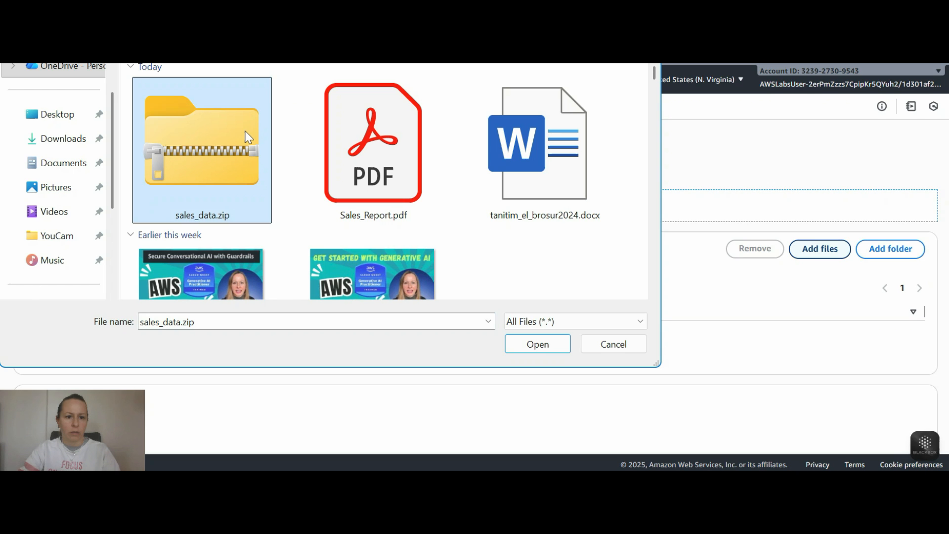
left_click(373, 144, "ctrl")
key("Return")
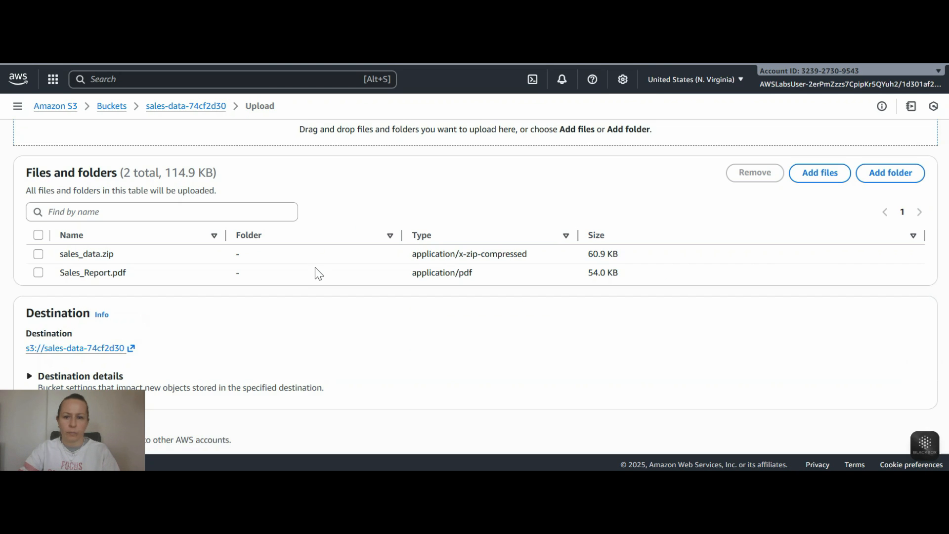
scroll(324, 264, "down", 1)
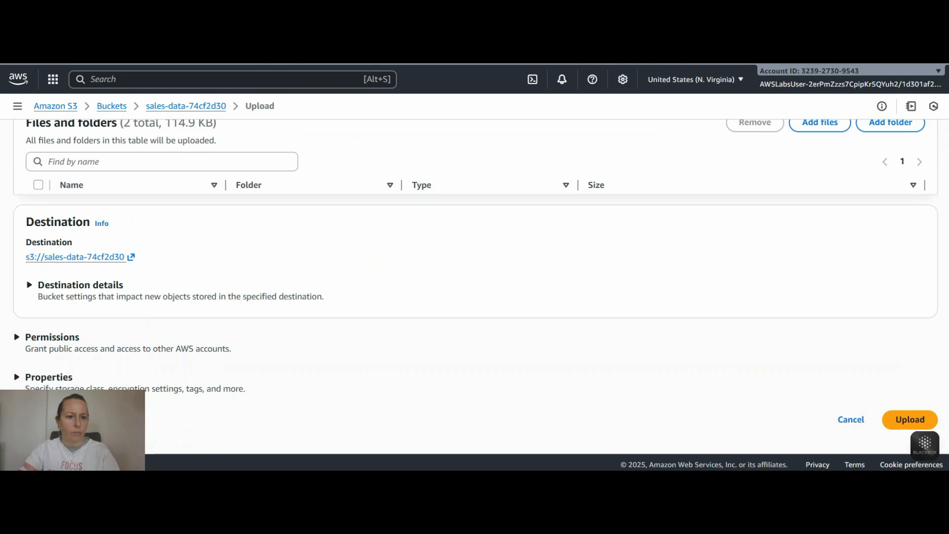
left_click(910, 419)
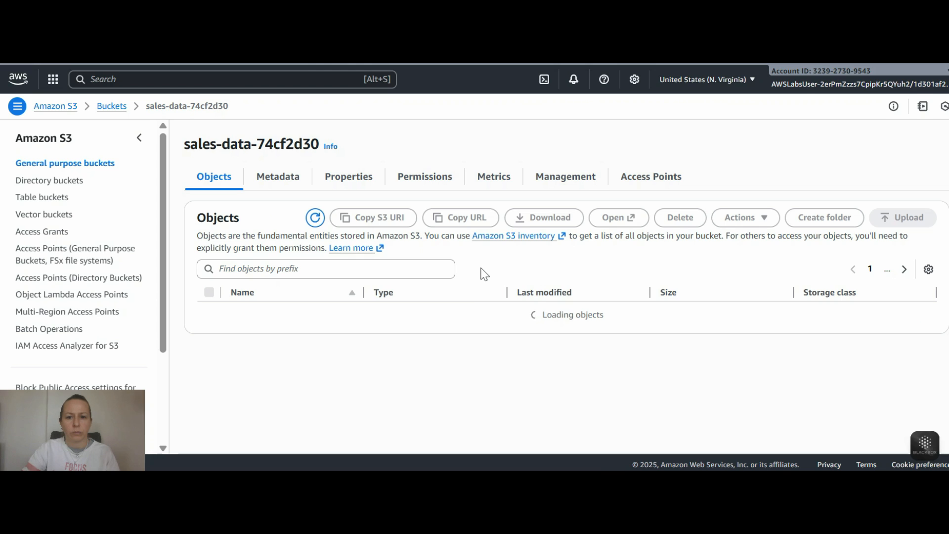
Find product_P004.csv.metadata.json in the bucket's object list and download it
scroll(484, 275, "down", 2)
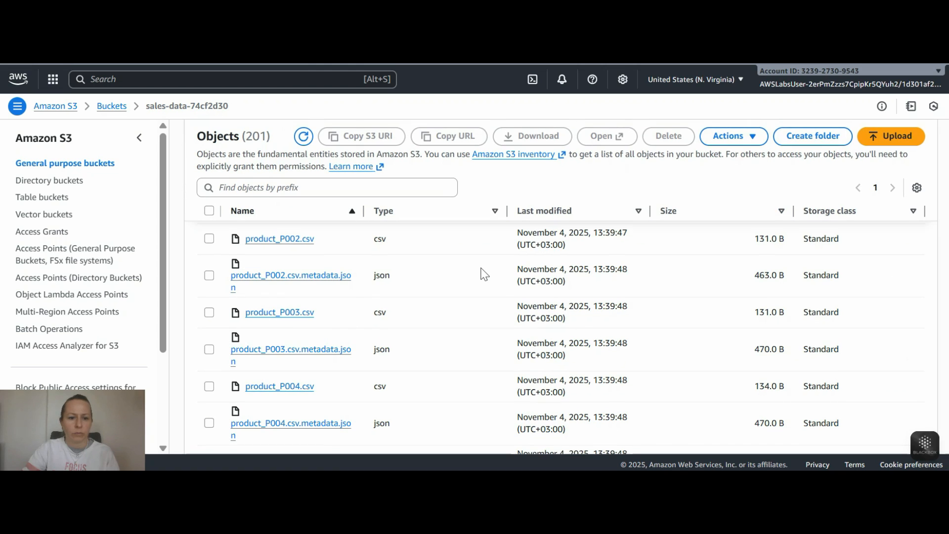
scroll(322, 353, "down", 2)
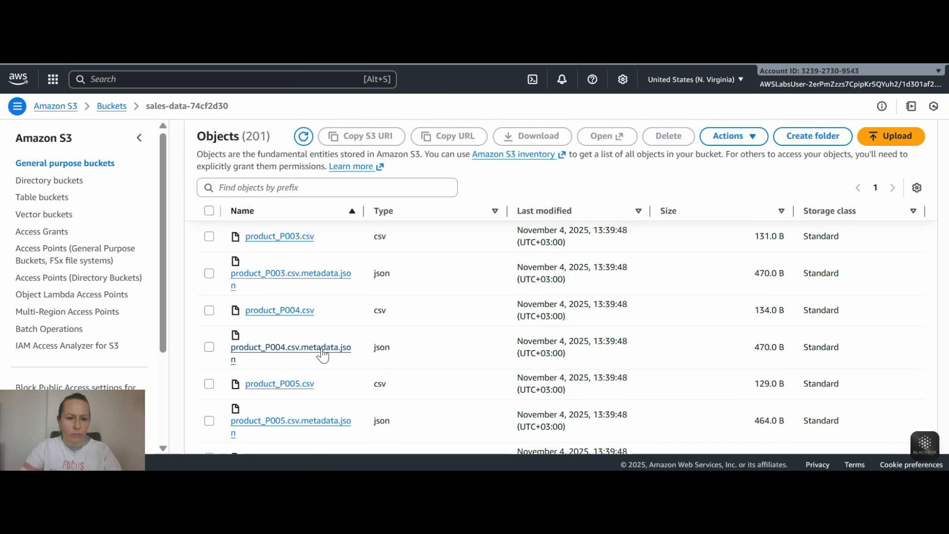
left_click(301, 348)
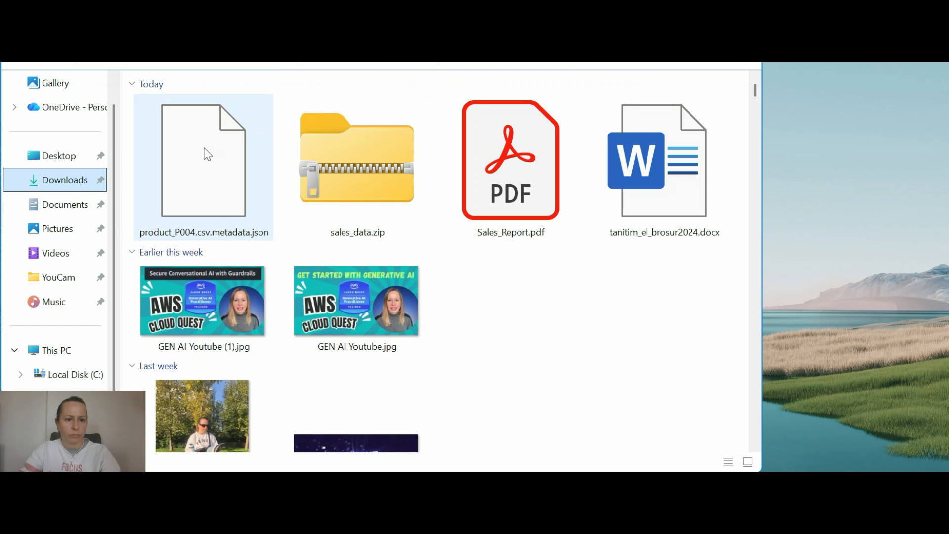
left_click(208, 154)
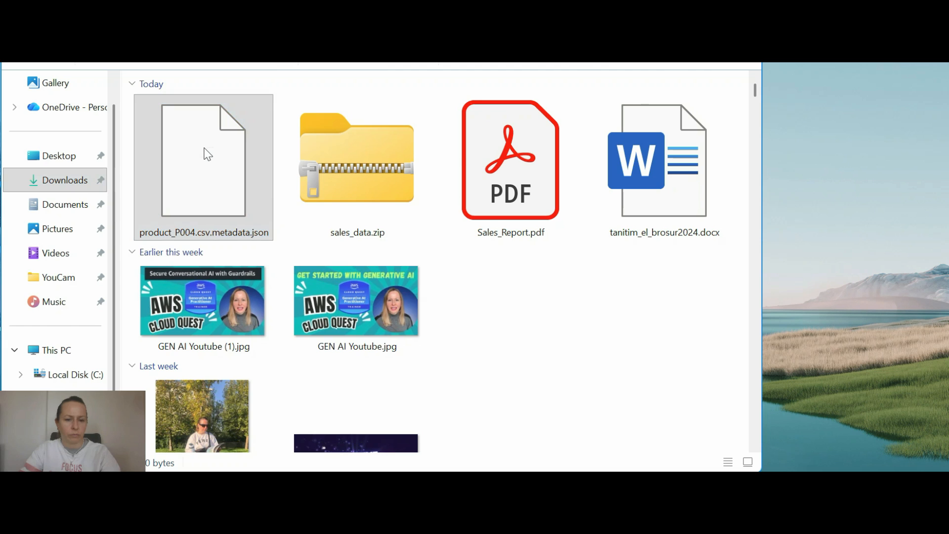
right_click(208, 155)
mouse_move(290, 289)
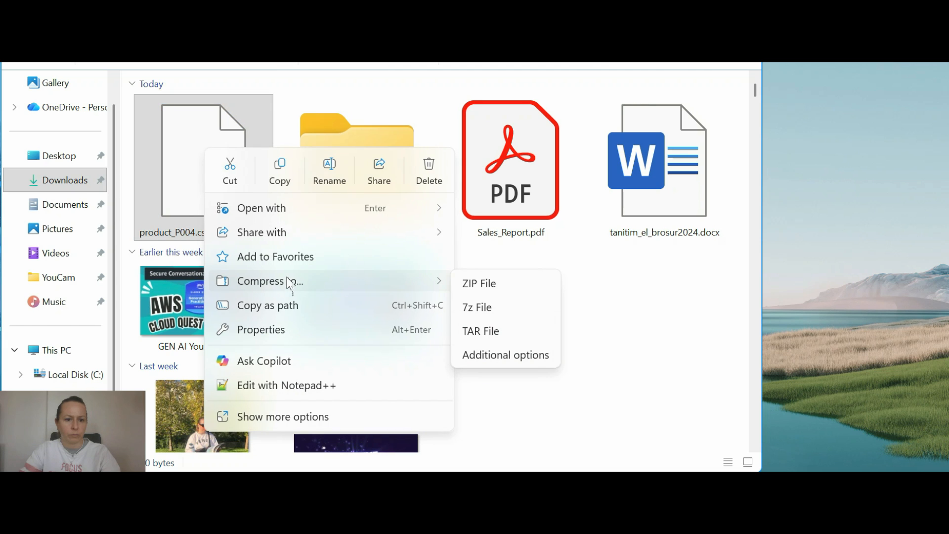
mouse_move(277, 208)
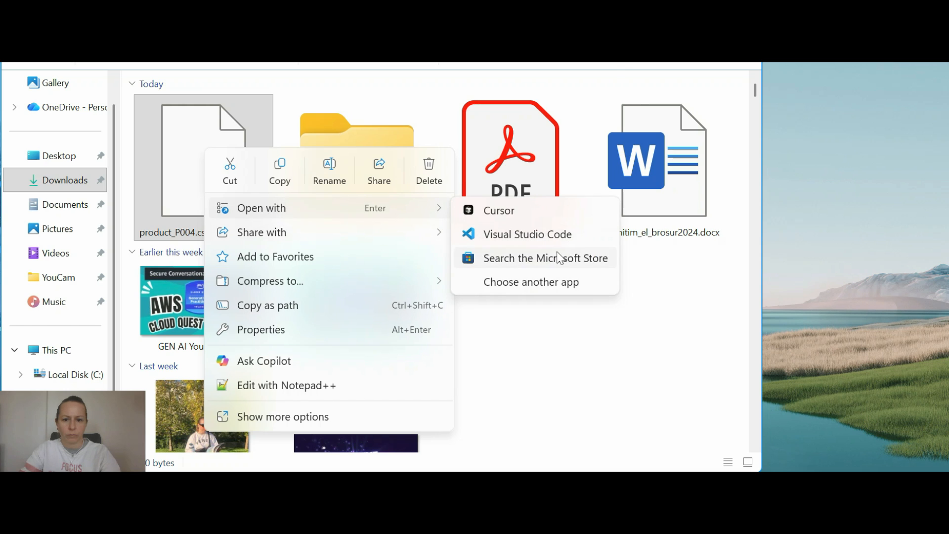
left_click(546, 281)
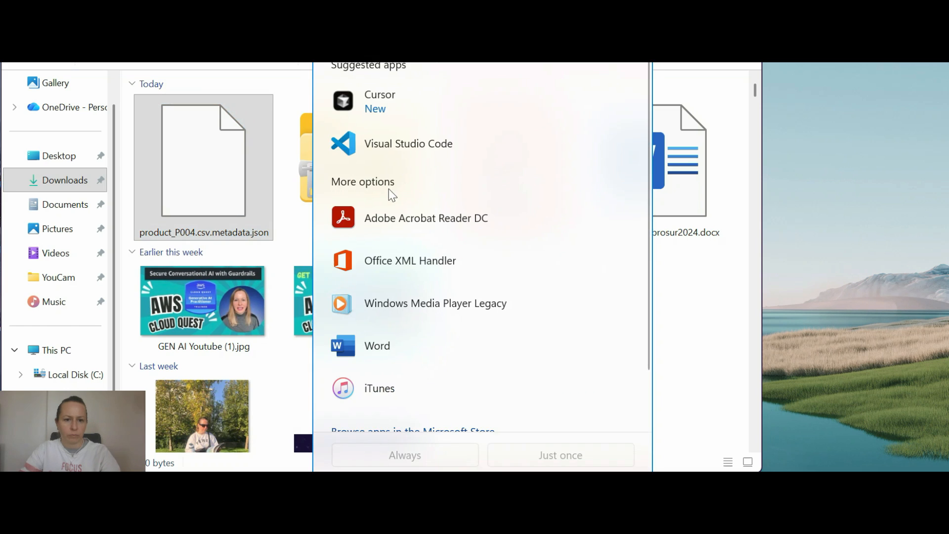
scroll(603, 104, "down", 2)
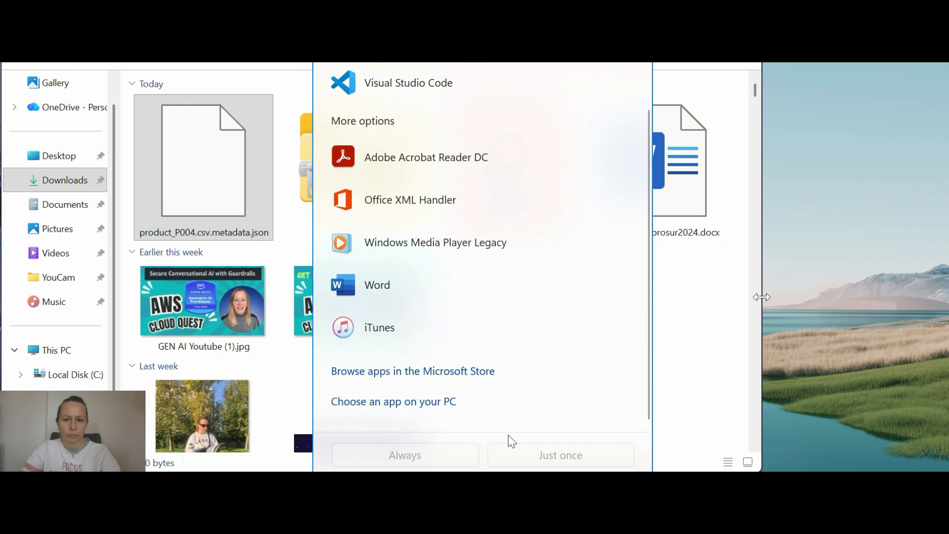
key("Escape")
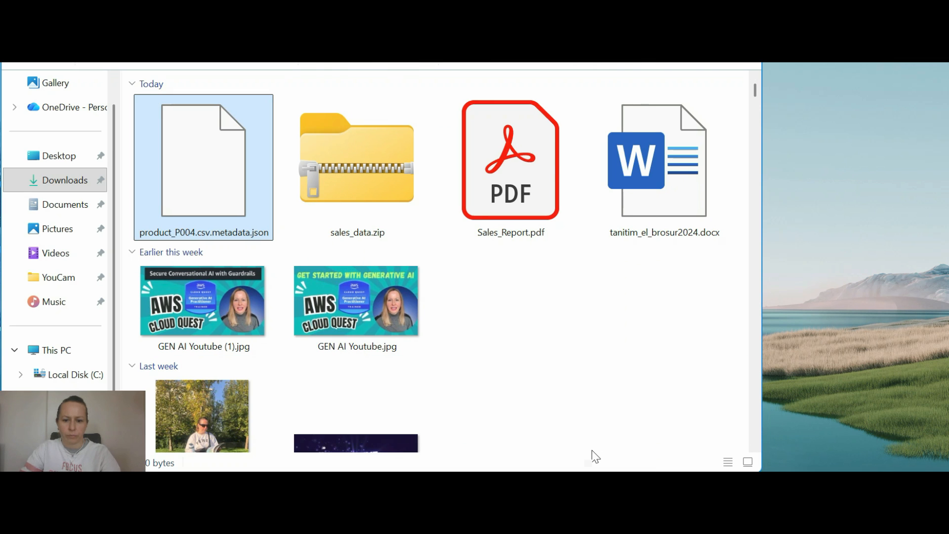
Switch to Notepad++ and open product_P004.csv.metadata.json from the Downloads folder
double_click(150, 106)
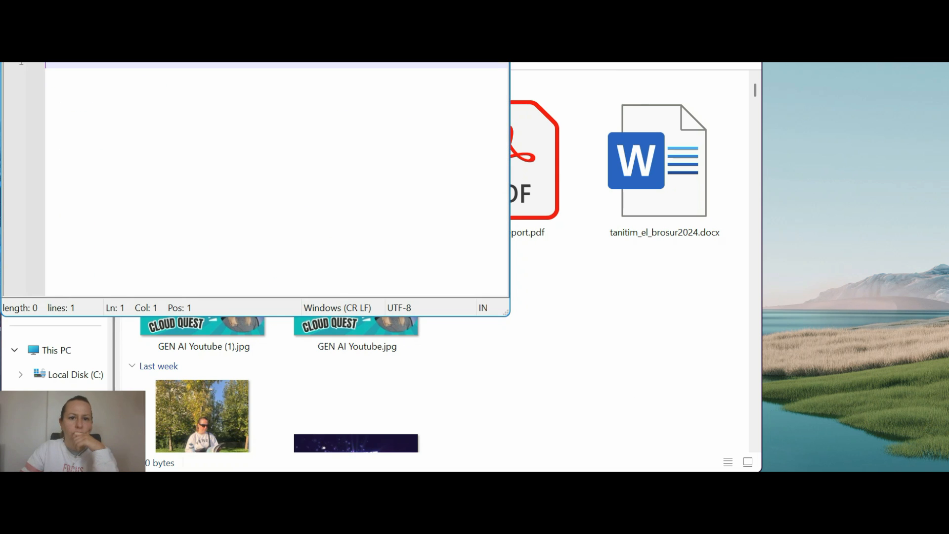
key("Escape")
left_click(98, 138)
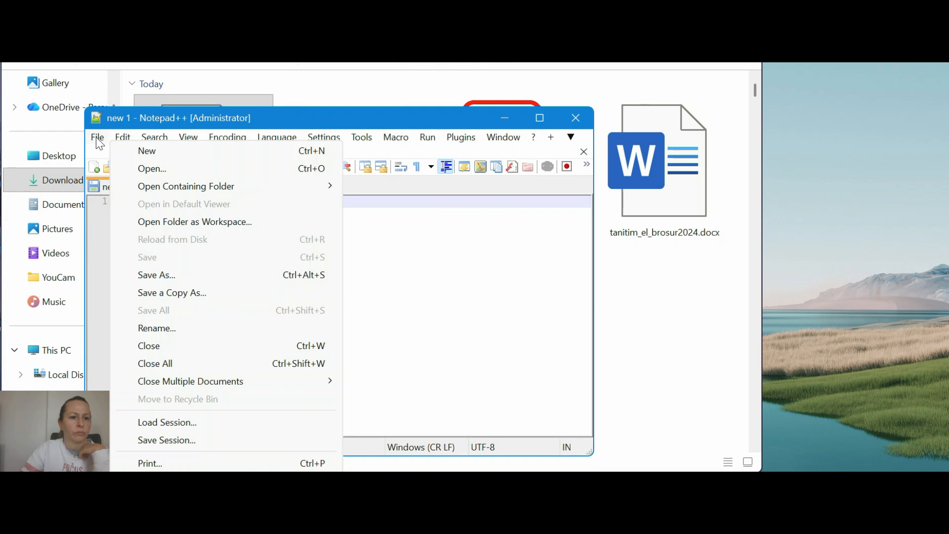
left_click(207, 169)
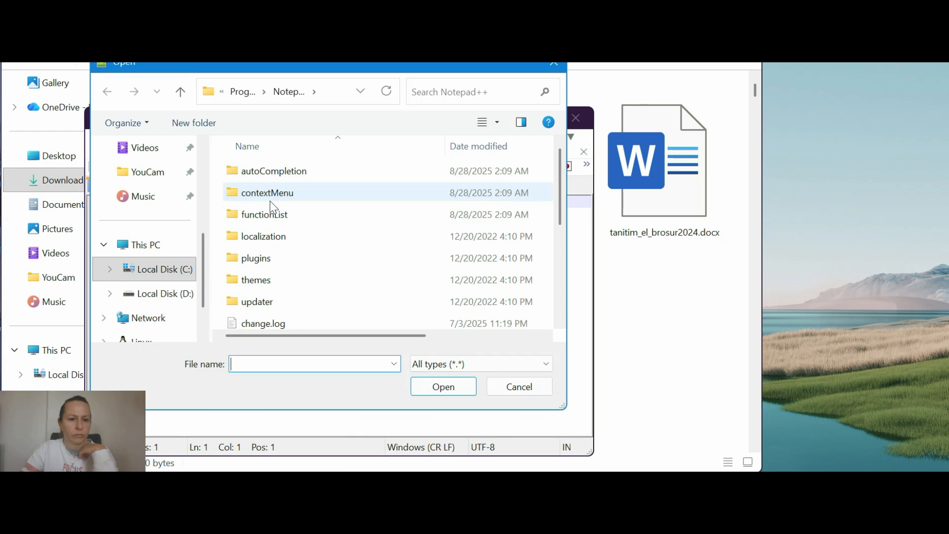
scroll(150, 212, "up", 5)
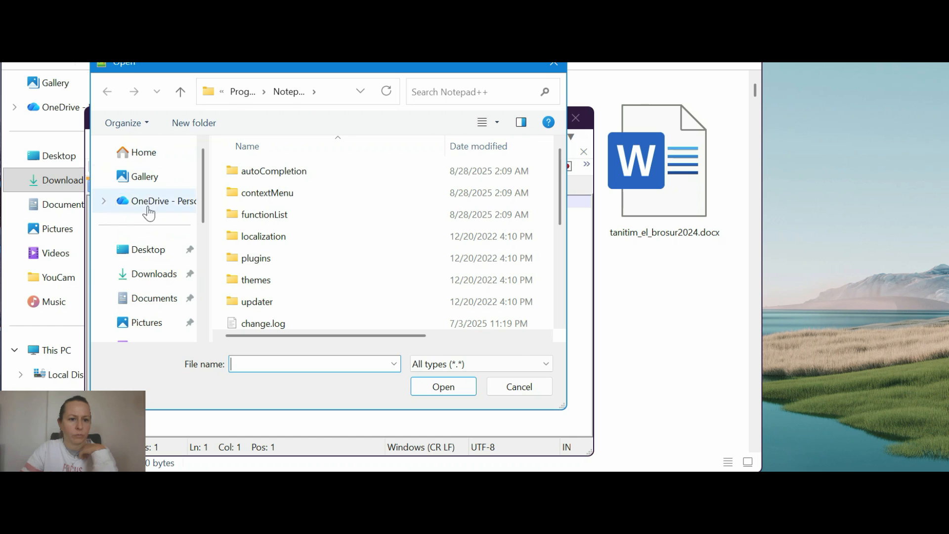
left_click(151, 274)
left_click(316, 212)
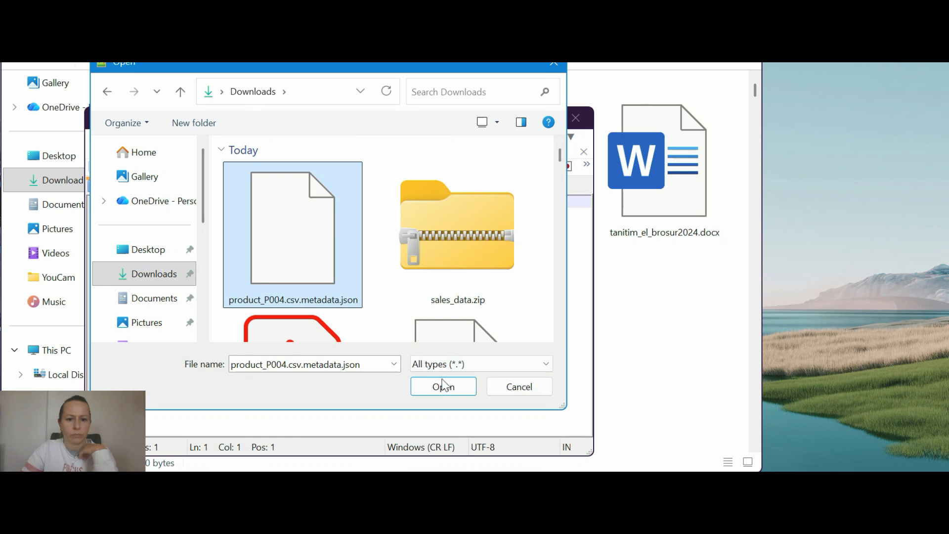
left_click(444, 386)
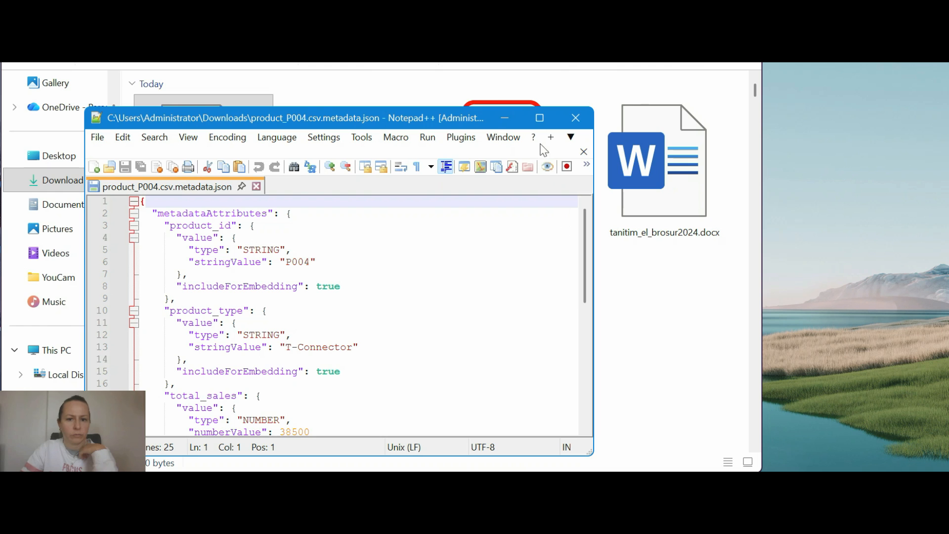
Review the metadata attributes in product_P004.csv.metadata.json and close Notepad++
left_click(539, 118)
left_click_drag(715, 37, 718, 63)
left_click_drag(778, 63, 502, 81)
scroll(415, 236, "down", 4)
scroll(481, 229, "up", 4)
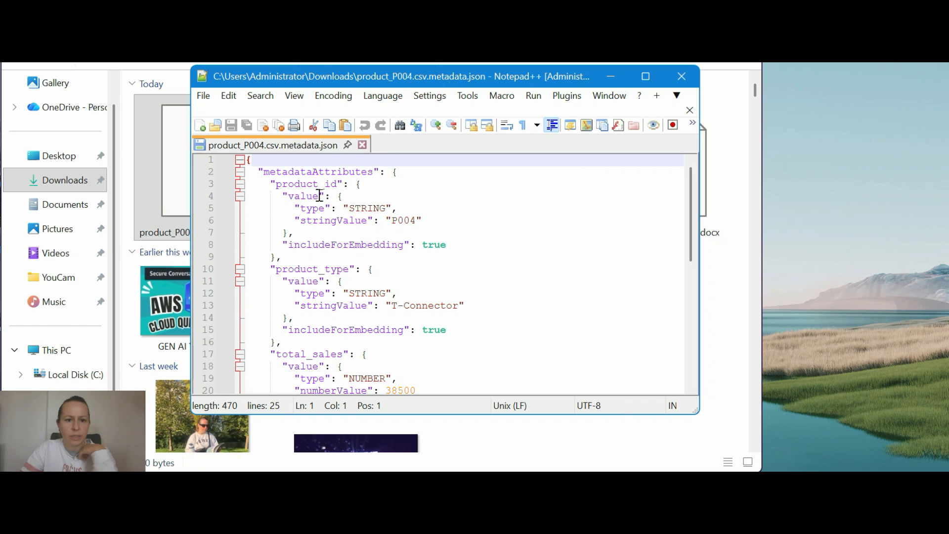
left_click(681, 76)
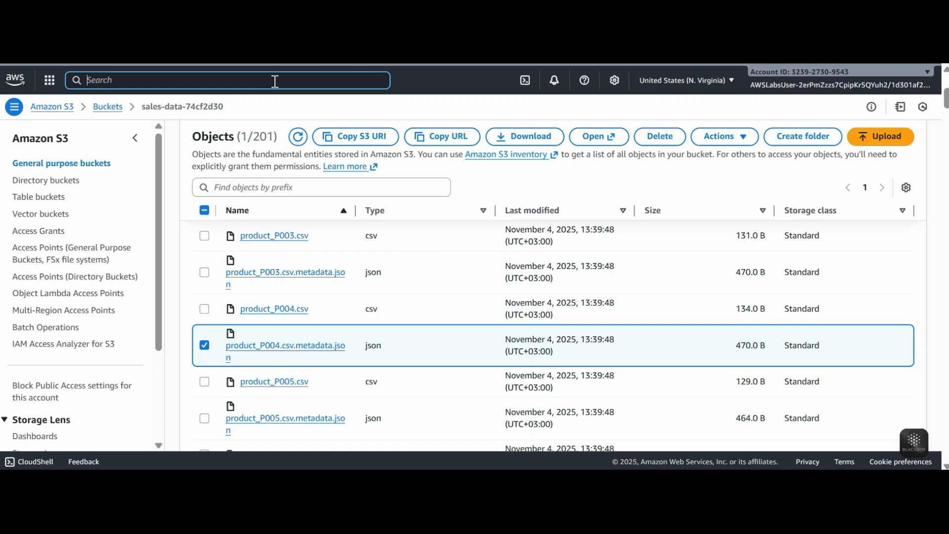
Open the bedrock-knowledge-base serverless collection in Amazon OpenSearch Service and copy its collection ARN
type("opensearch")
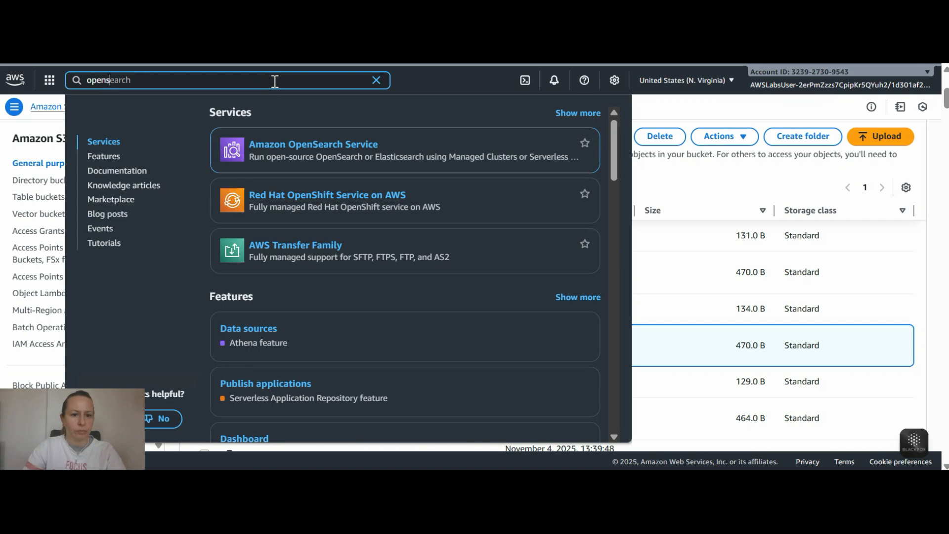
left_click(339, 148)
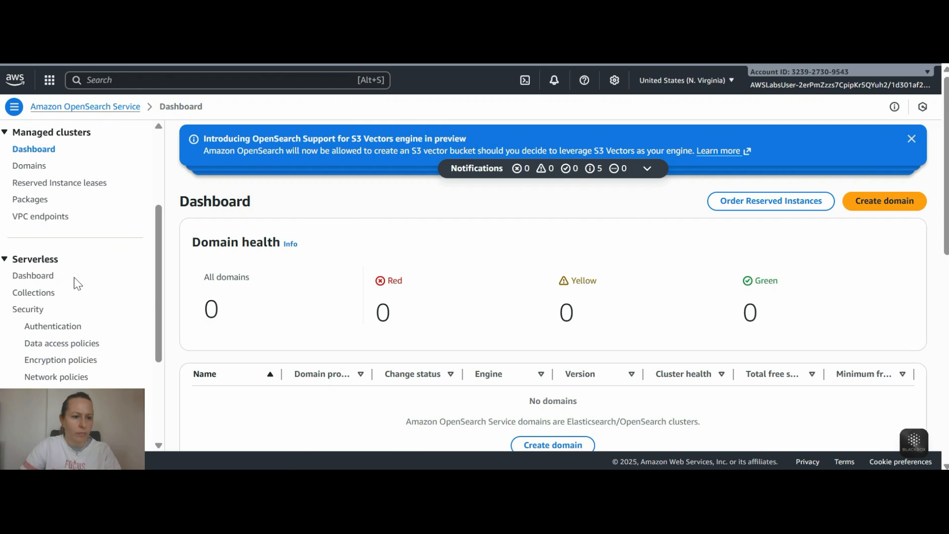
left_click(34, 292)
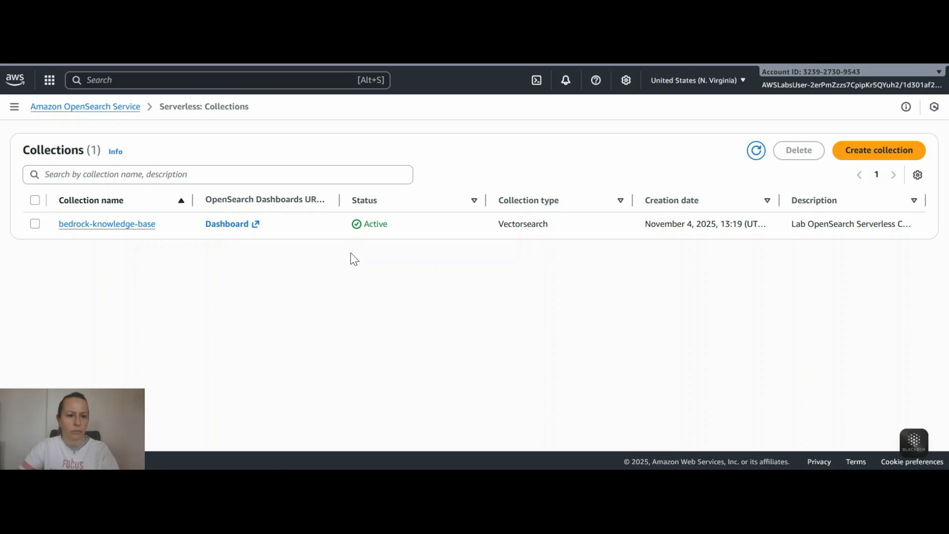
left_click(113, 229)
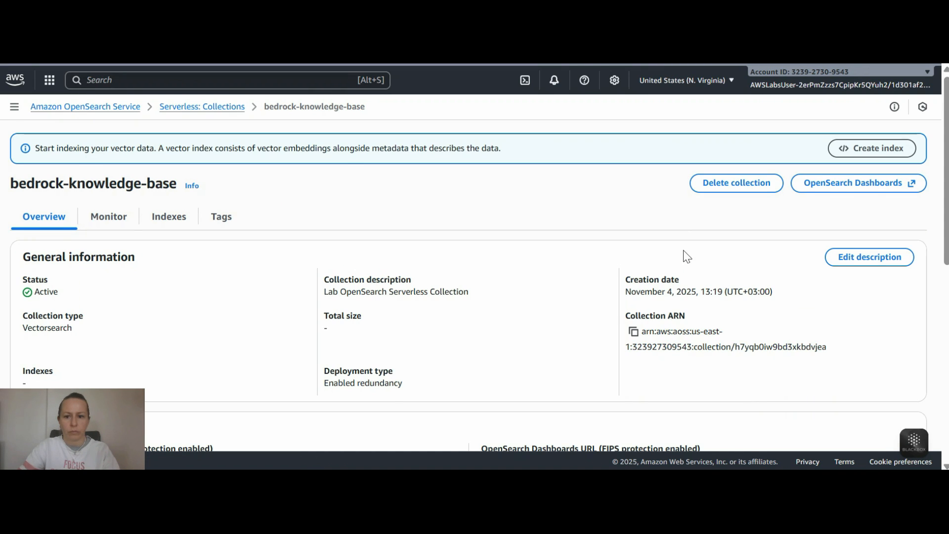
left_click(633, 332)
Open the collection's bedrock-knowledge-base-index and select its index name in the general information
left_click(170, 217)
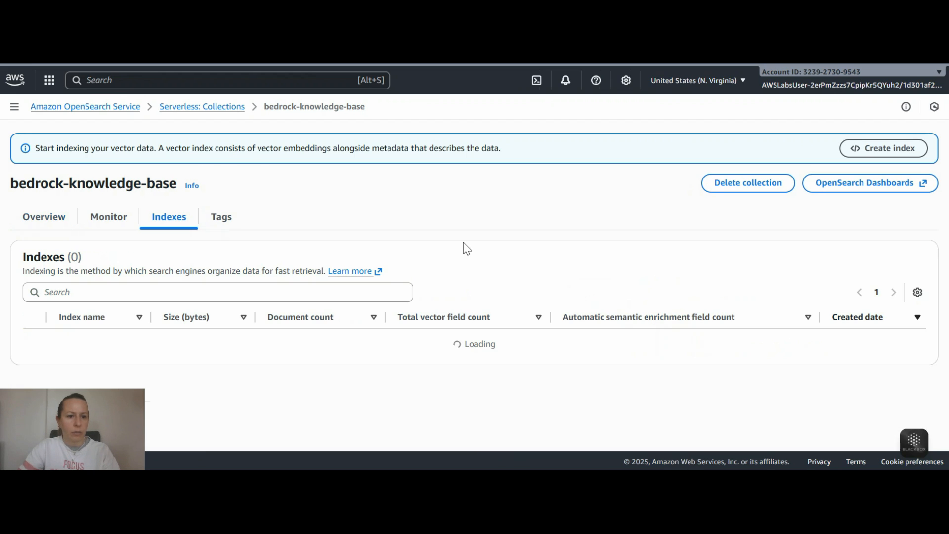
left_click(153, 346)
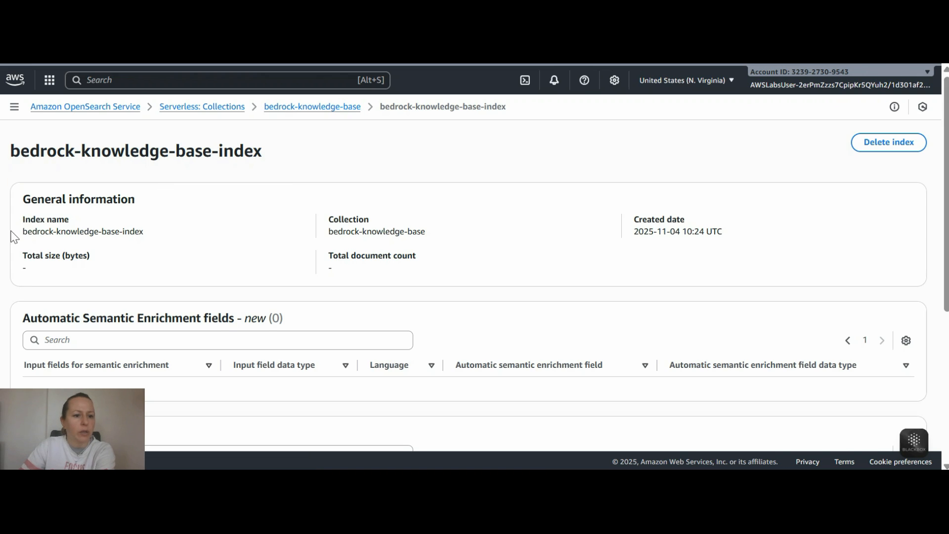
left_click_drag(20, 226, 164, 232)
Examine the index's vector field name and its metadata mapping fields
scroll(205, 241, "down", 4)
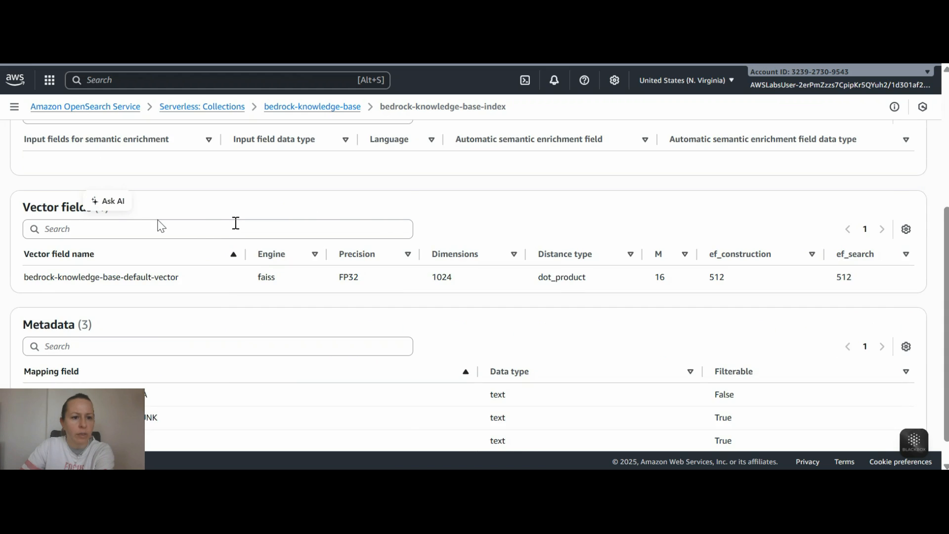
scroll(123, 226, "up", 2)
scroll(69, 229, "down", 2)
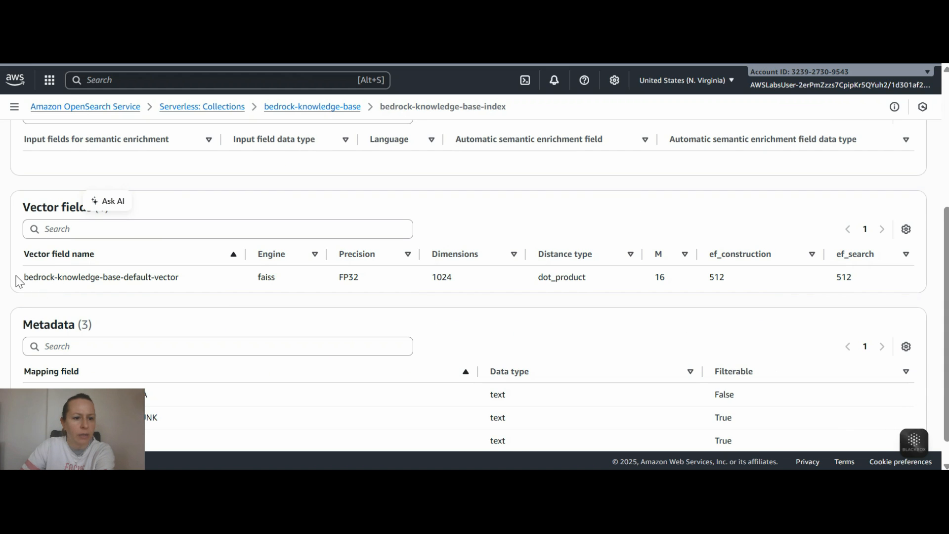
left_click_drag(16, 277, 193, 280)
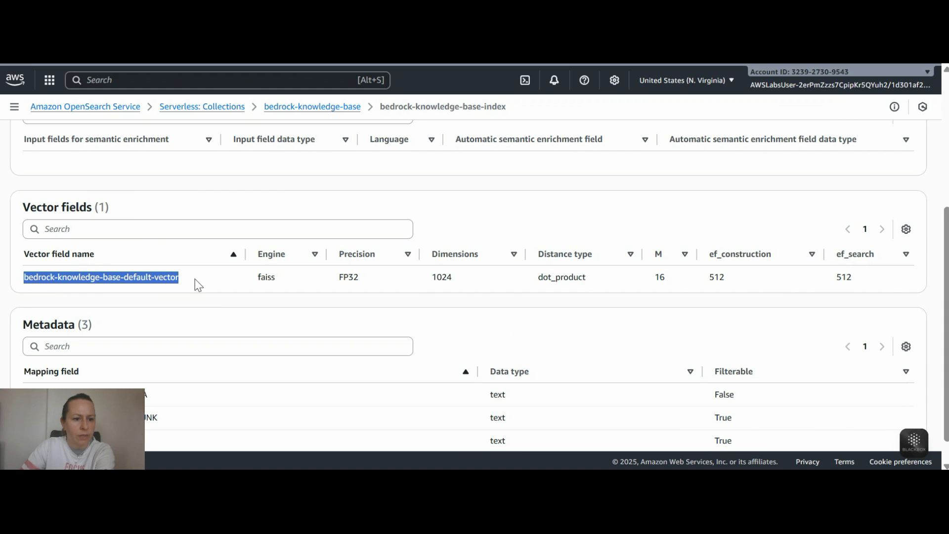
left_click_drag(22, 207, 204, 292)
left_click(195, 278)
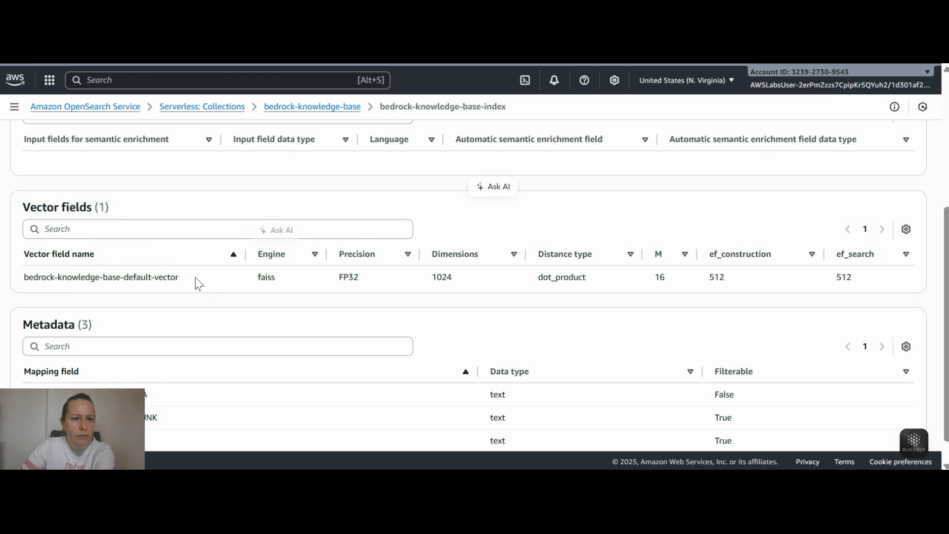
scroll(195, 277, "down", 1)
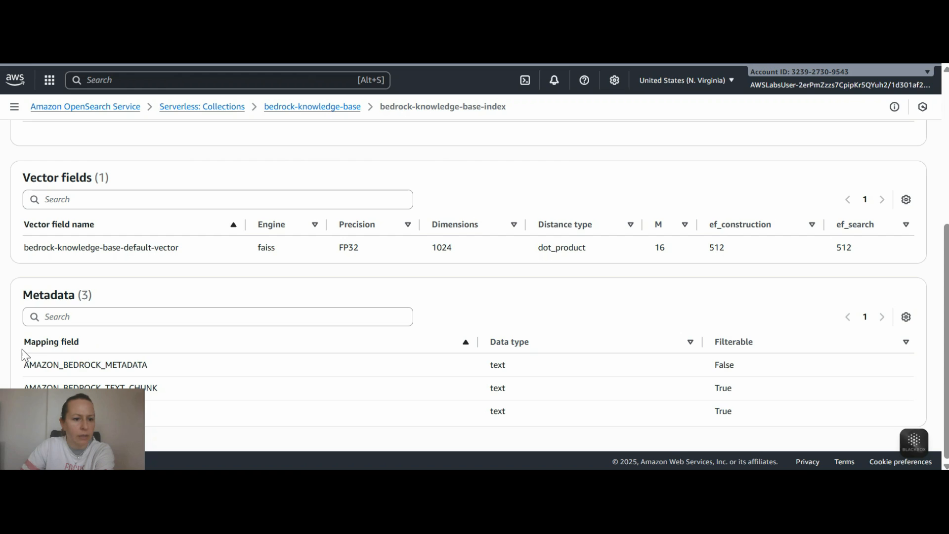
left_click_drag(84, 353, 200, 393)
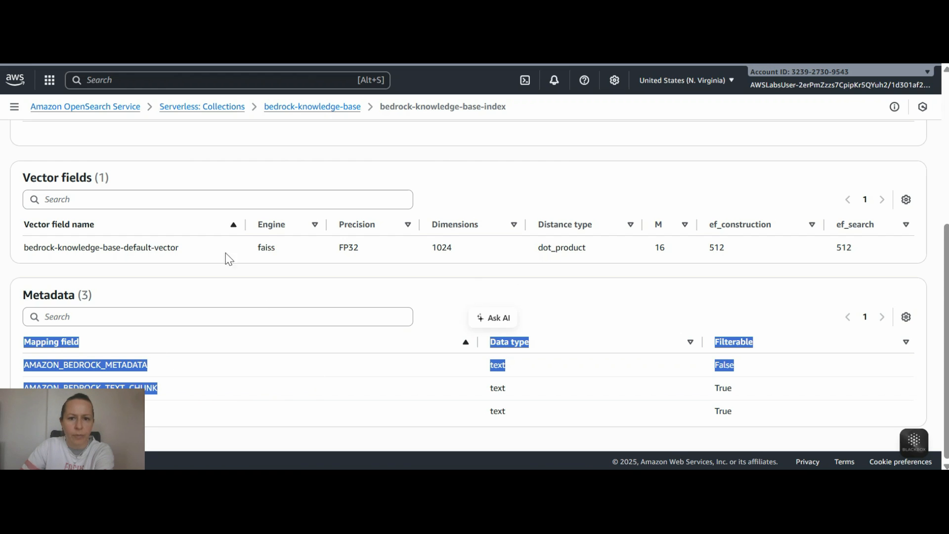
Open Amazon Bedrock's Knowledge Bases and start creating a knowledge base with a vector store
left_click(143, 80)
type("bedro")
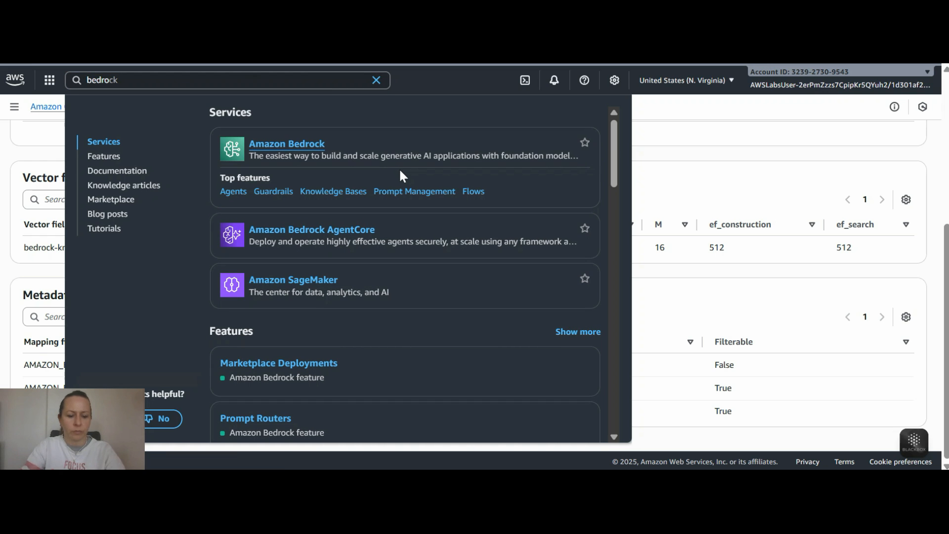
key("Return")
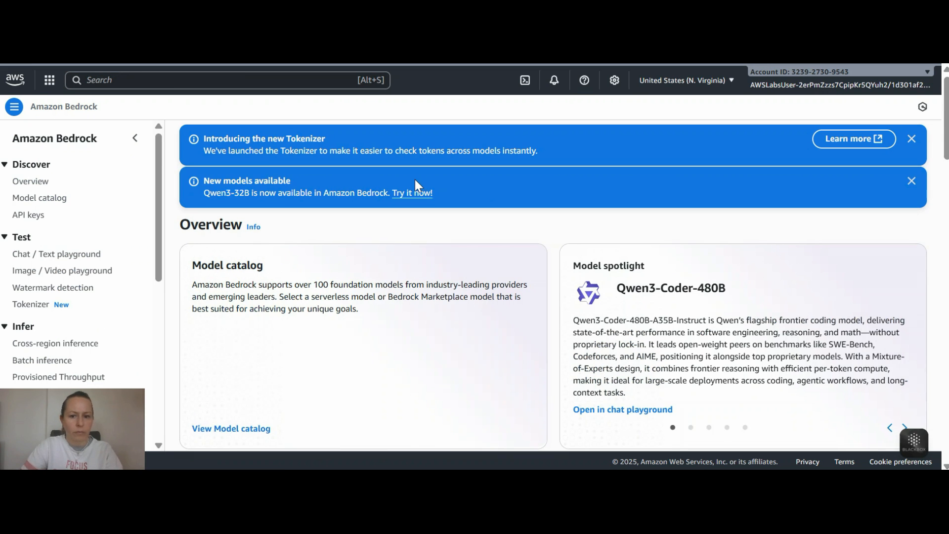
scroll(117, 222, "down", 3)
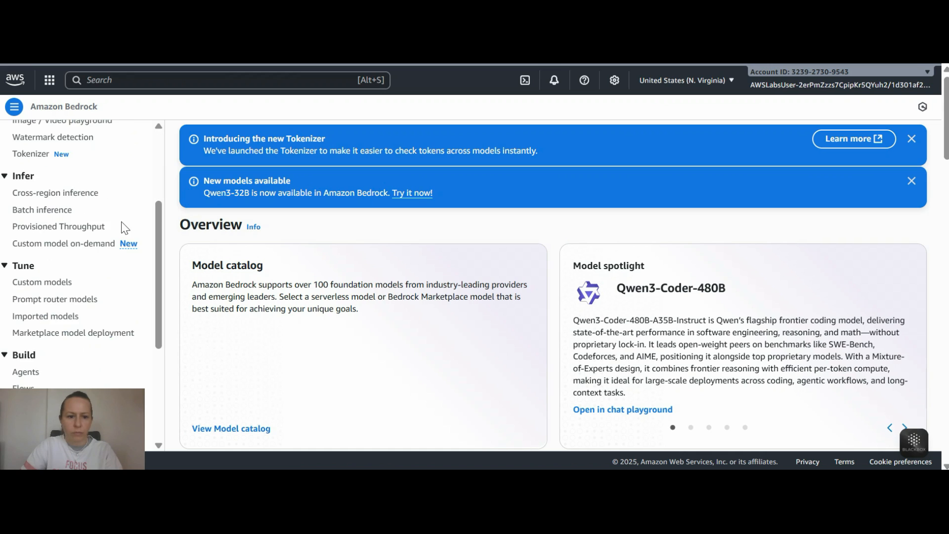
scroll(63, 316, "down", 4)
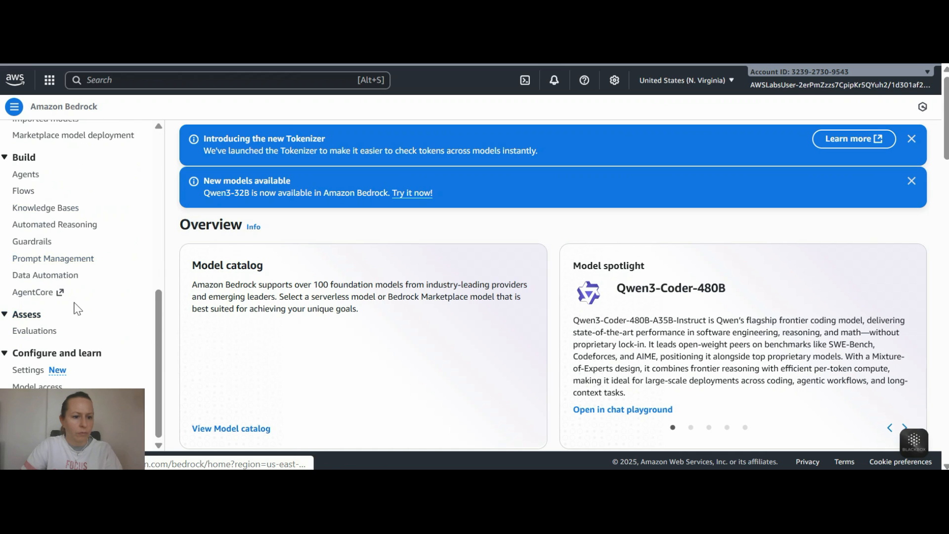
left_click(45, 210)
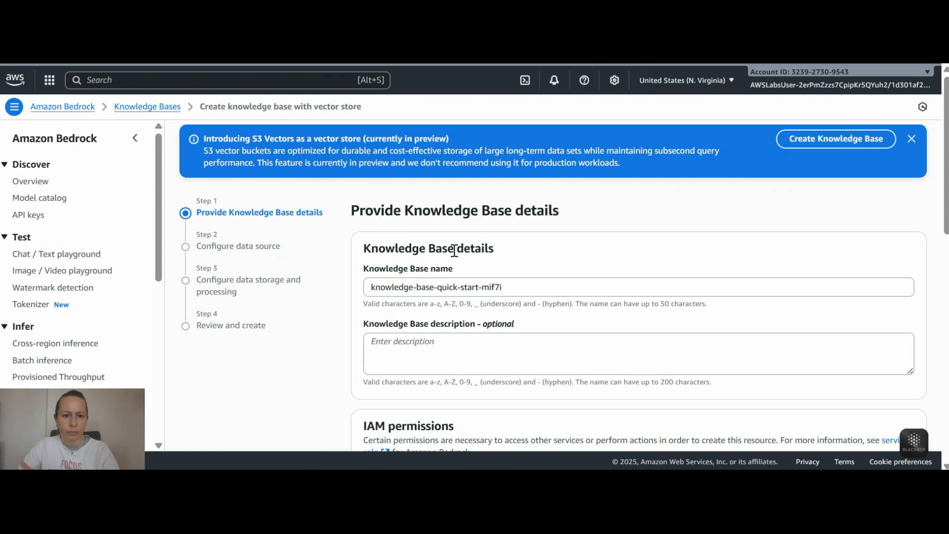
Name the knowledge base sales-kb and assign the existing service role Bedrock_KB_Role
triple_click(534, 285)
type("sales-kb")
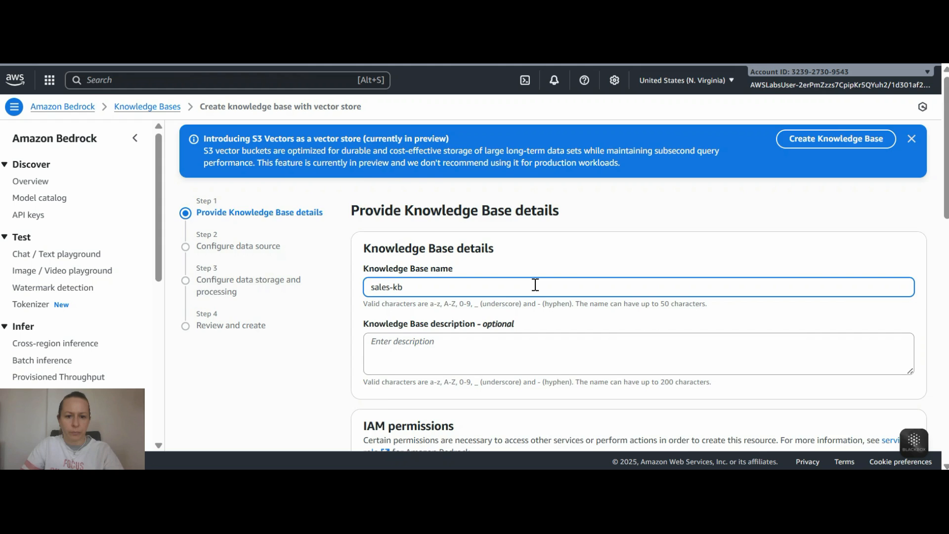
scroll(534, 285, "down", 3)
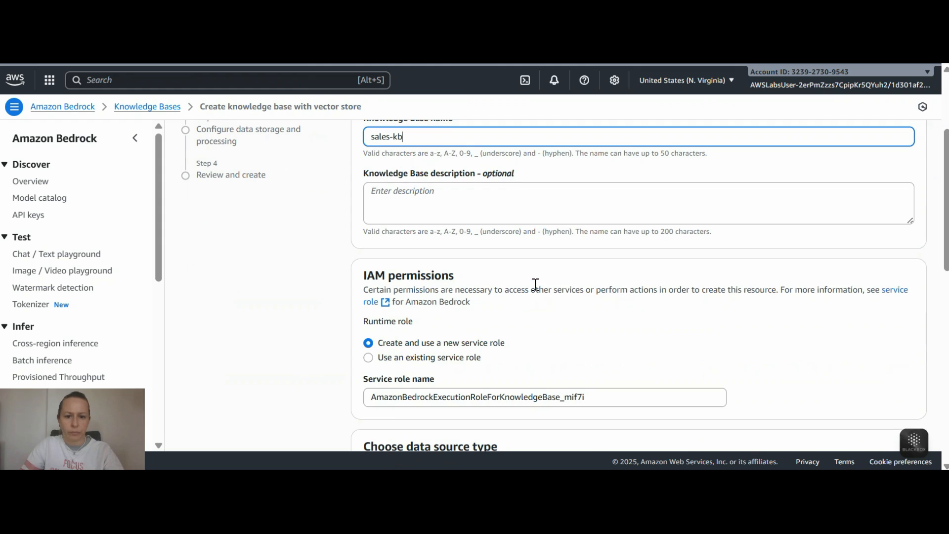
scroll(534, 284, "down", 2)
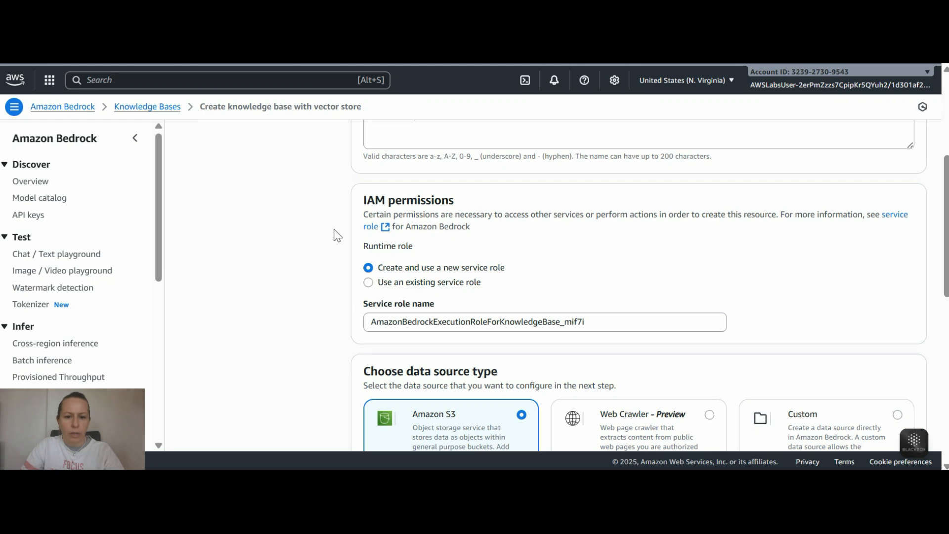
left_click(389, 285)
left_click(623, 331)
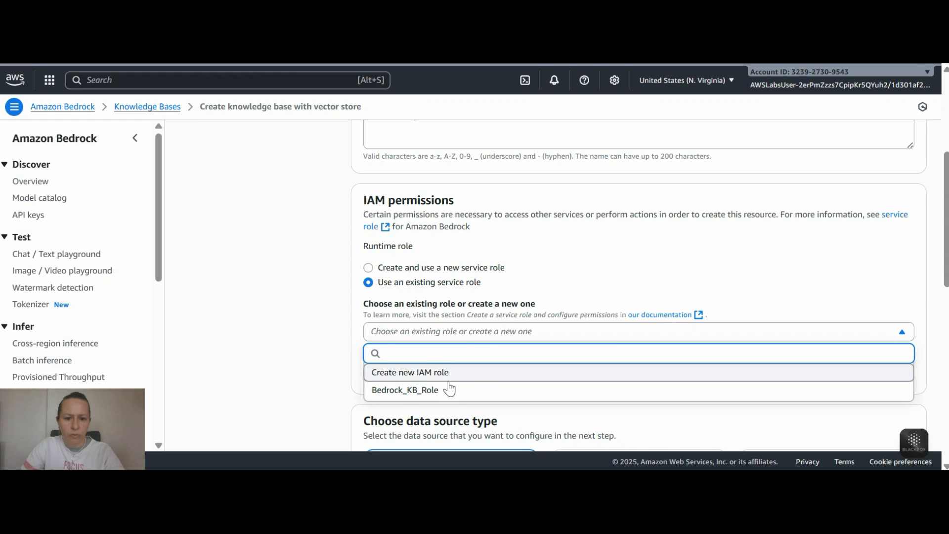
left_click(434, 390)
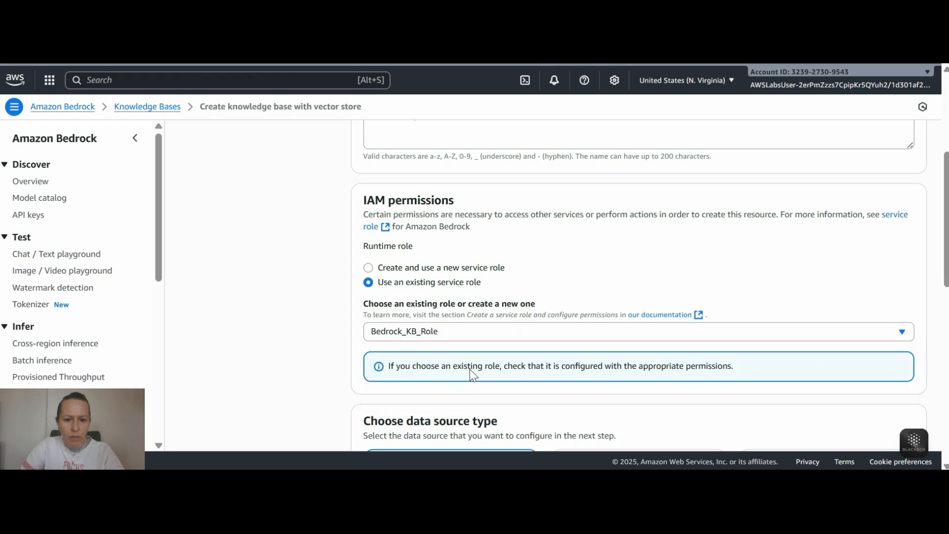
Keep Amazon S3 as the data source type and continue to the data source configuration
scroll(493, 293, "down", 3)
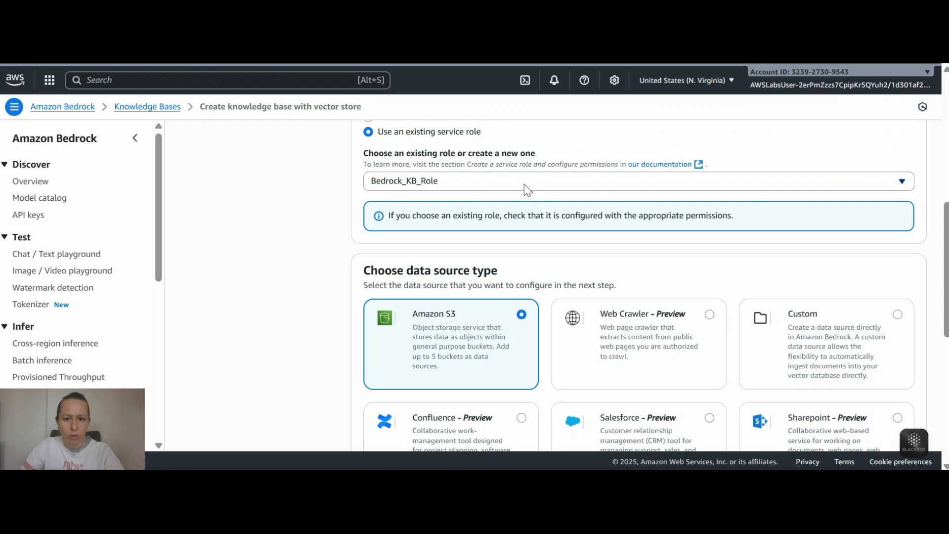
scroll(524, 184, "down", 3)
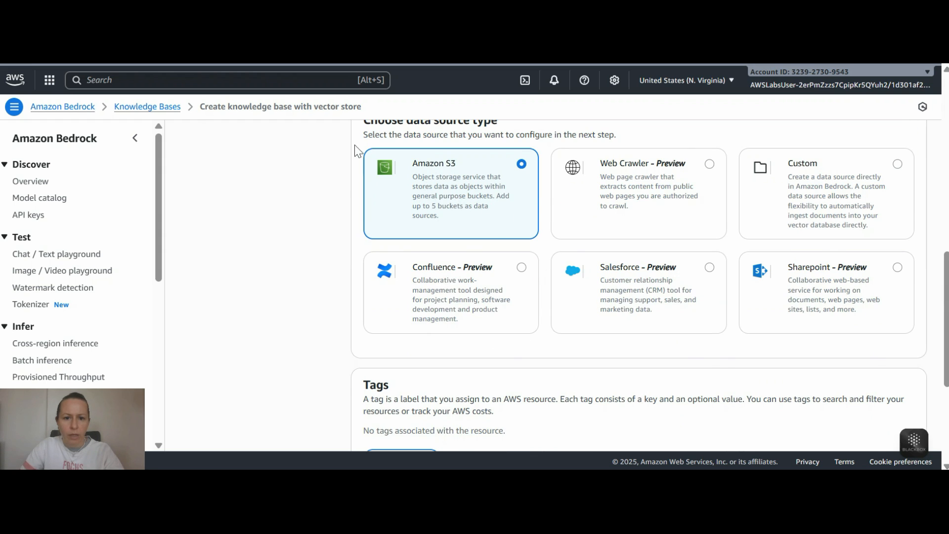
scroll(354, 144, "up", 2)
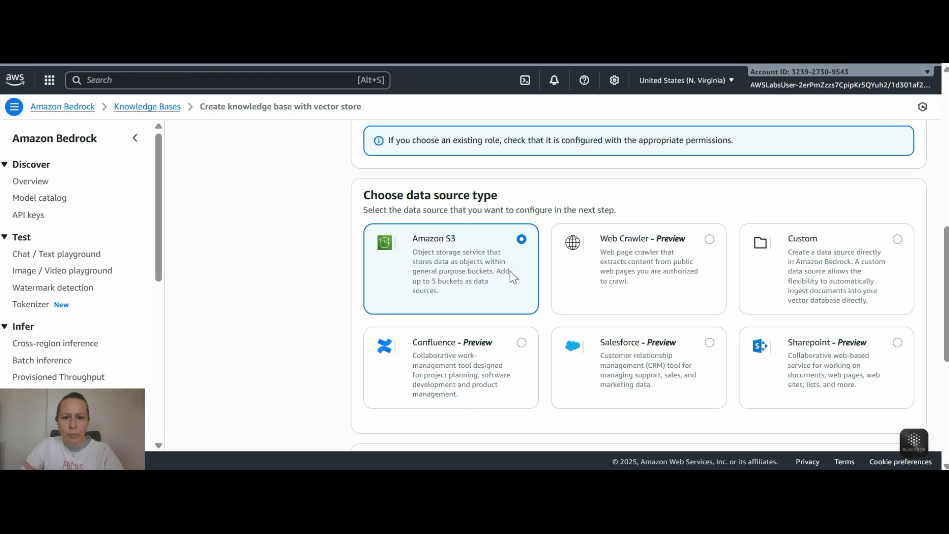
scroll(511, 276, "down", 7)
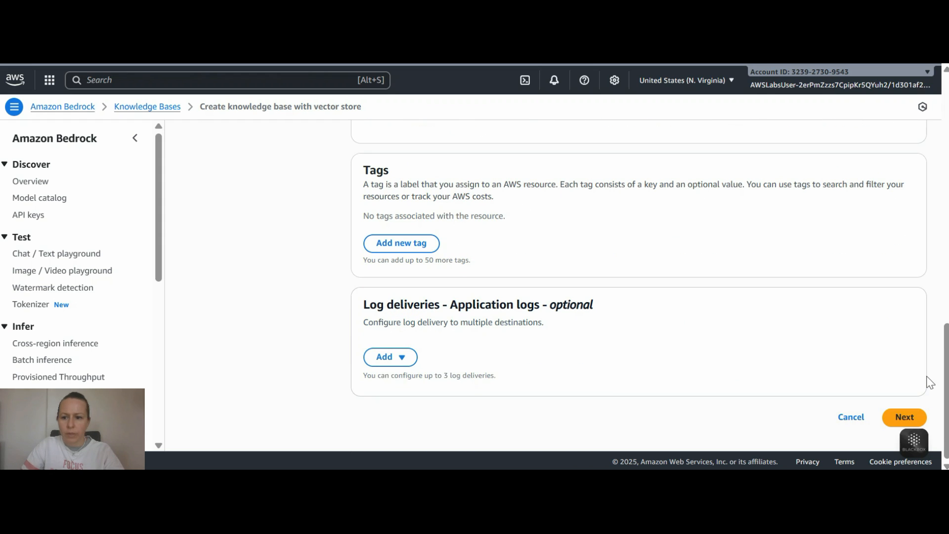
left_click(904, 417)
Name the S3 data source s3-sales-data
scroll(563, 212, "down", 3)
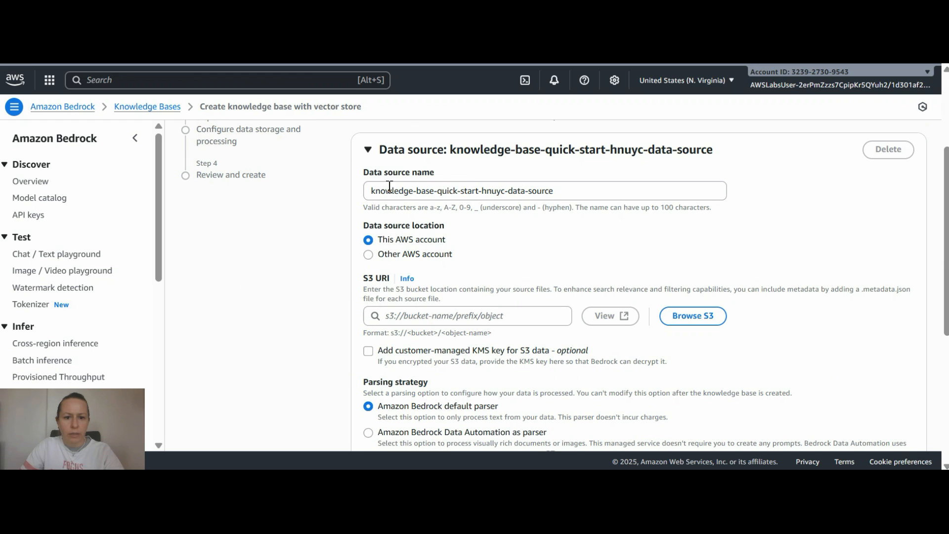
scroll(596, 190, "up", 3)
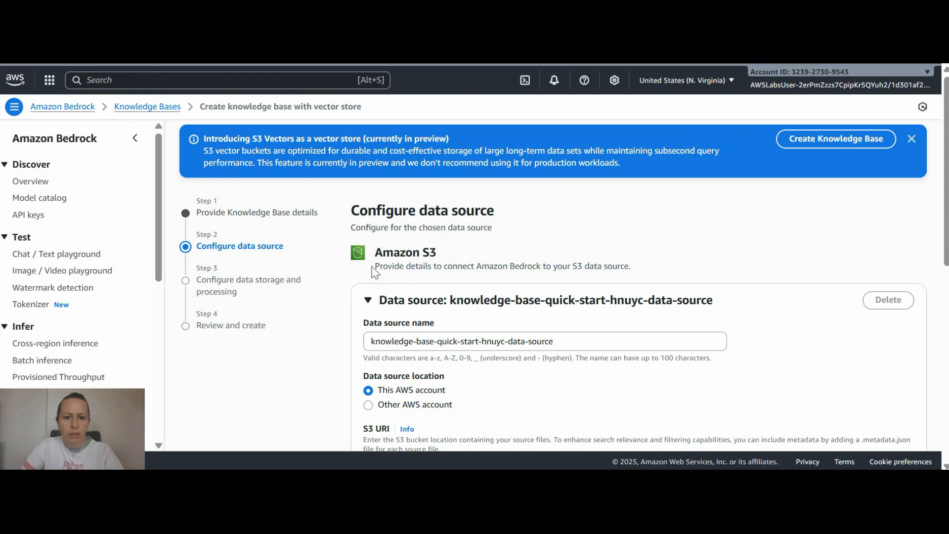
scroll(374, 271, "down", 2)
scroll(516, 301, "down", 2)
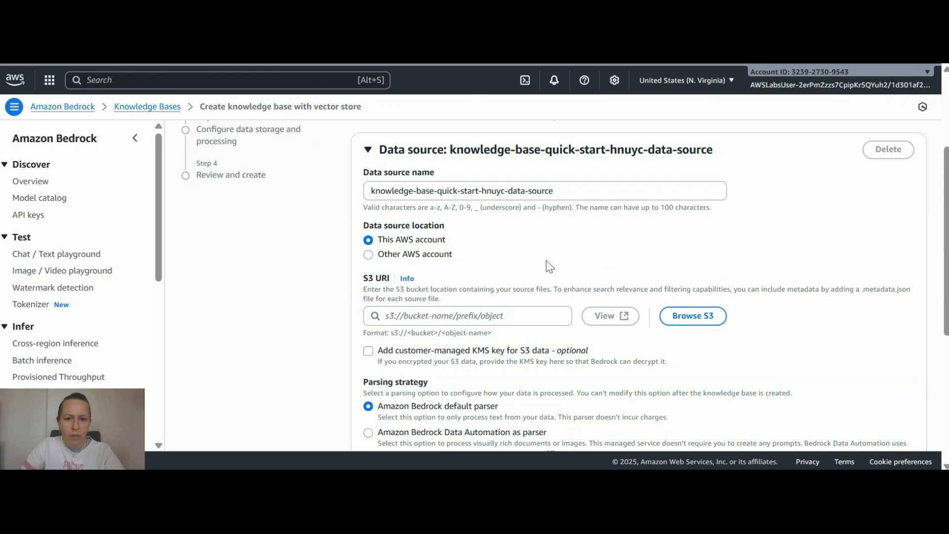
triple_click(575, 192)
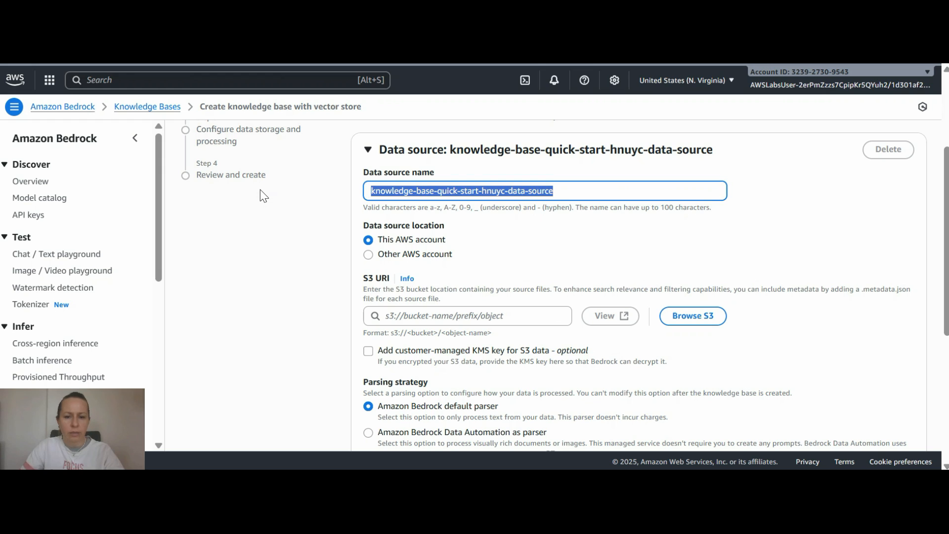
type("s3")
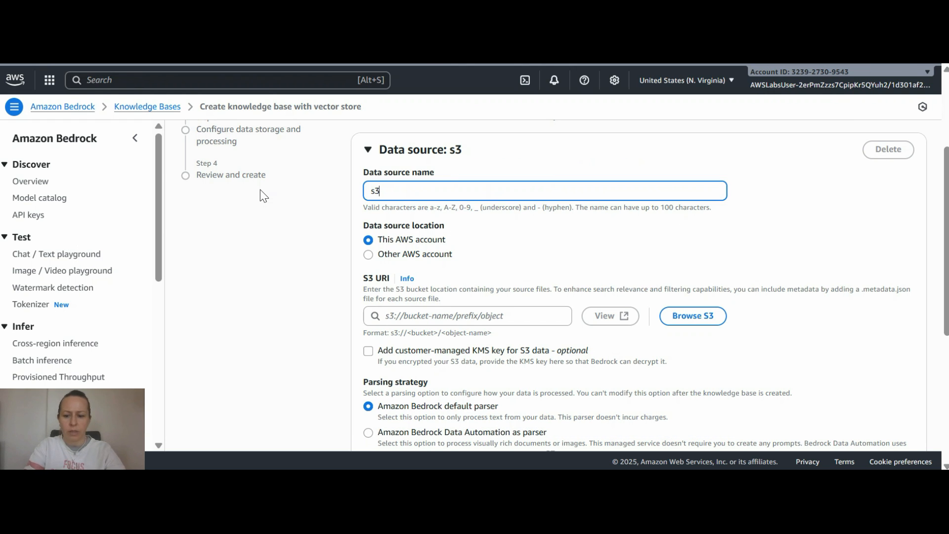
type("-sales-da")
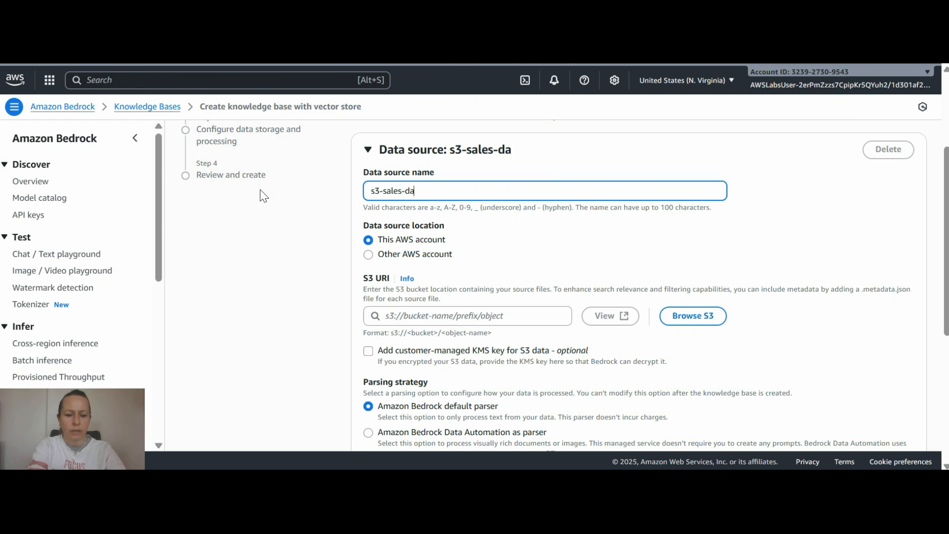
type("ta")
Choose the sales-data-74cf2d30 bucket as the data source's S3 URI
left_click(693, 316)
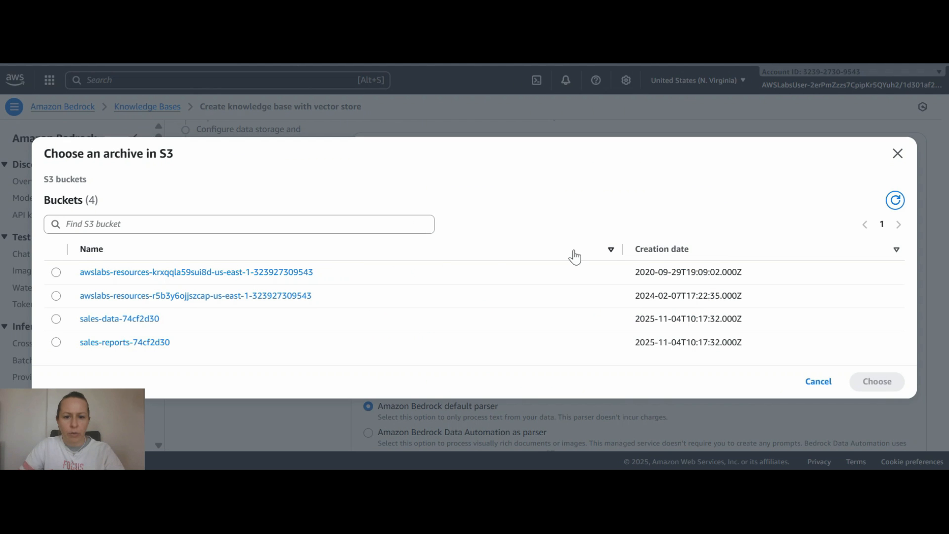
left_click(56, 319)
left_click(867, 388)
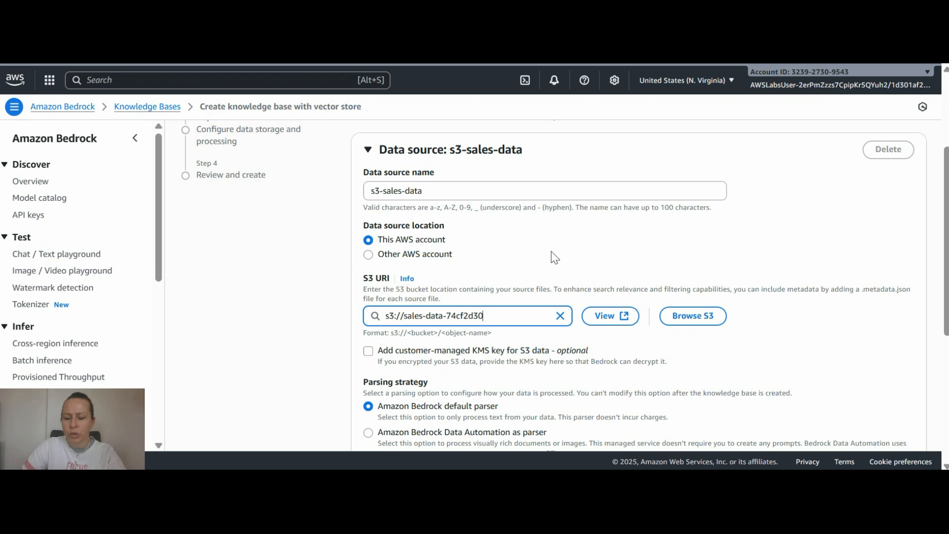
Keep the Amazon Bedrock default parser and default chunking, and continue to data storage and processing
scroll(544, 229, "down", 3)
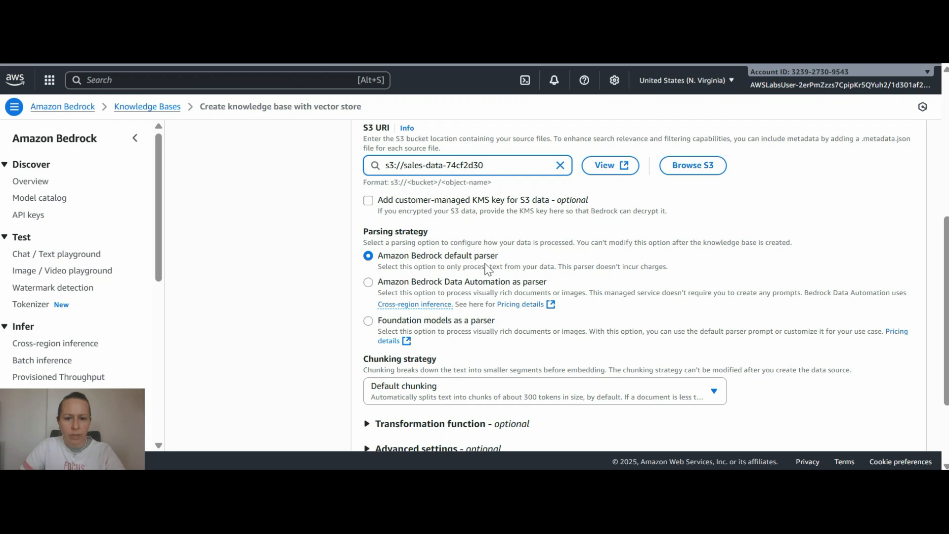
scroll(332, 282, "down", 2)
left_click(700, 285)
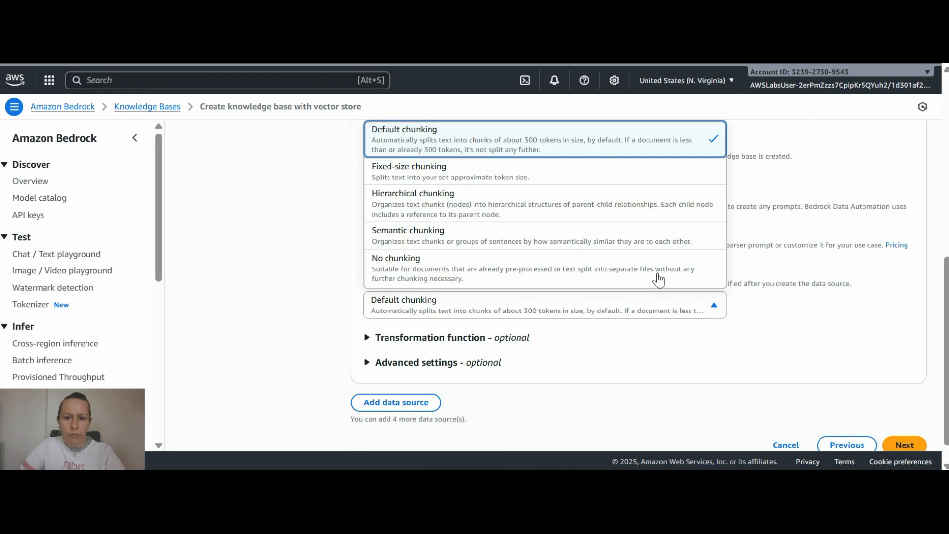
left_click(263, 266)
left_click(903, 445)
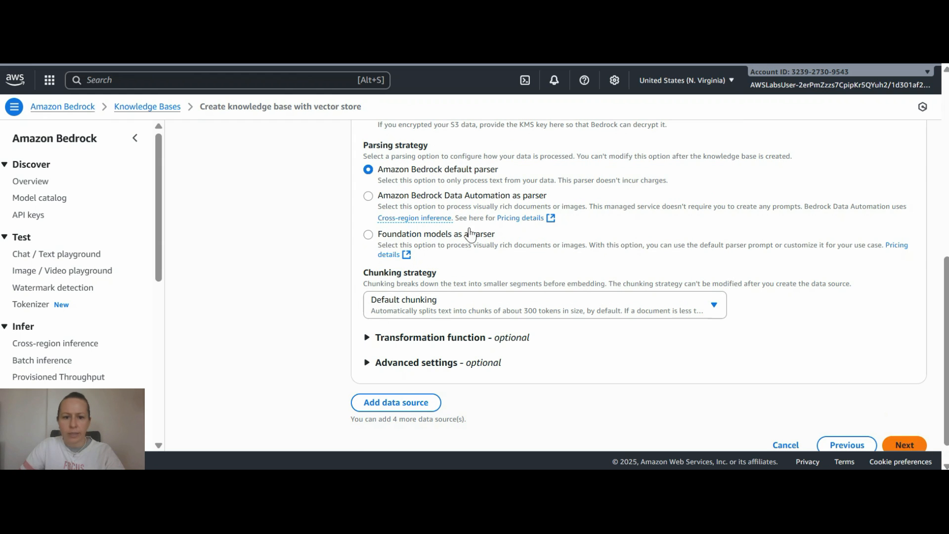
Select Amazon's Titan Embeddings G1 - Text v1.2 with on-demand inference as the embeddings model
scroll(403, 228, "down", 1)
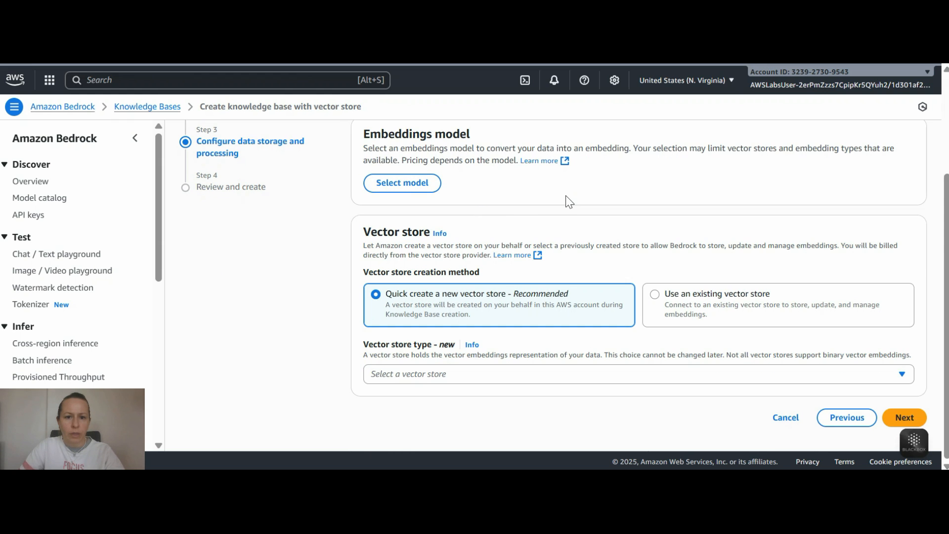
left_click(421, 185)
left_click(459, 183)
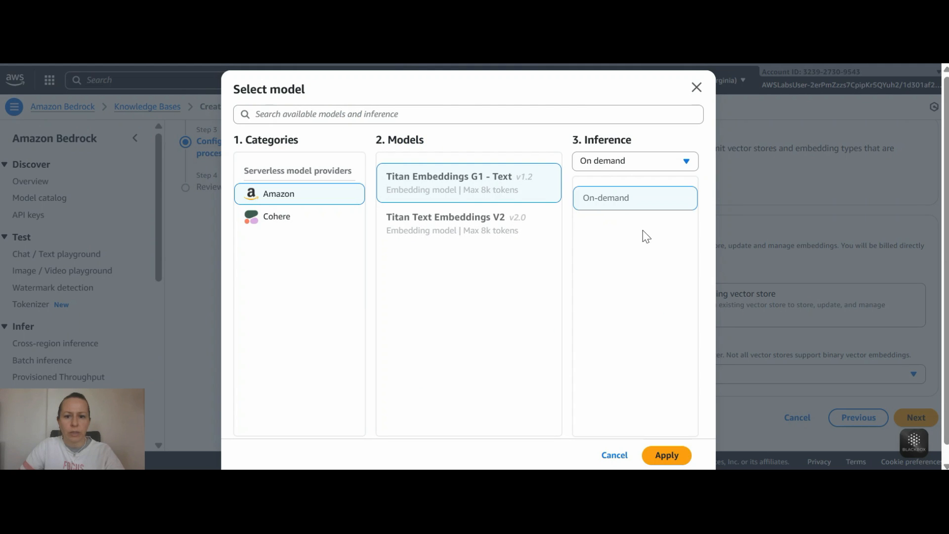
left_click(666, 455)
Expand the embeddings model's additional configurations and examine the embeddings type and vector dimensions
scroll(587, 261, "down", 2)
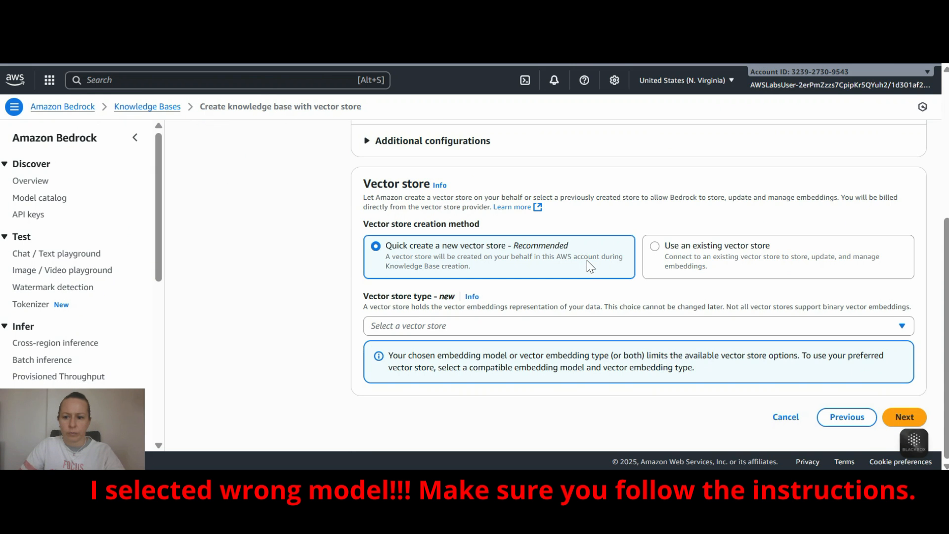
scroll(421, 227, "up", 4)
scroll(455, 225, "down", 2)
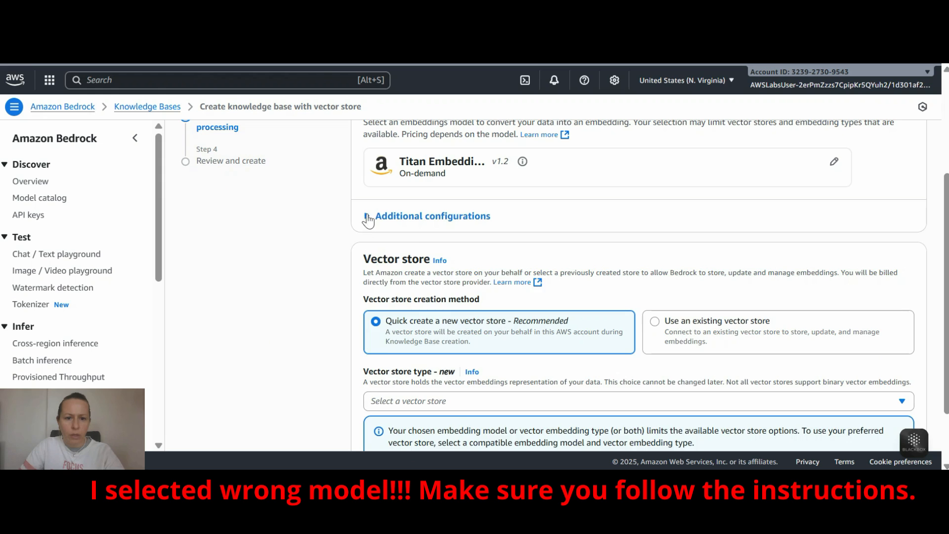
left_click(375, 214)
scroll(533, 230, "down", 1)
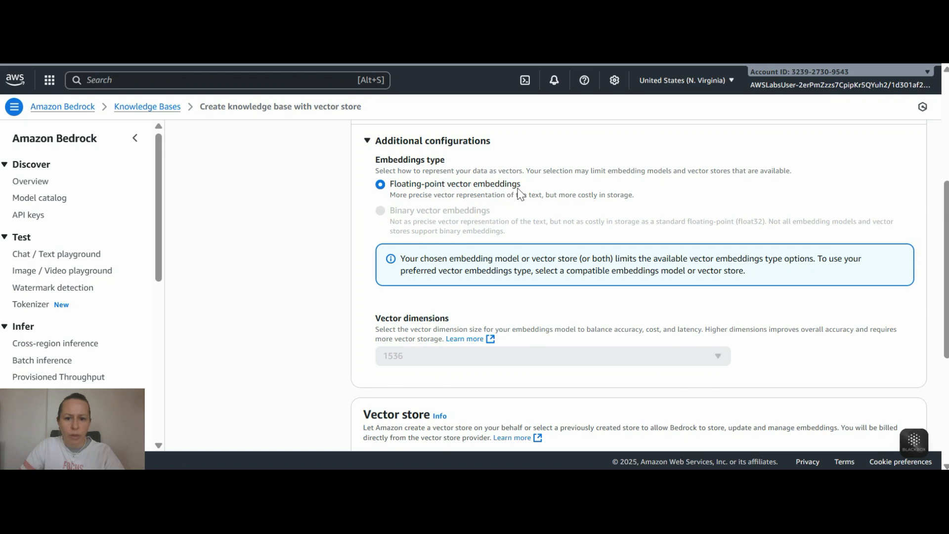
scroll(468, 212, "down", 2)
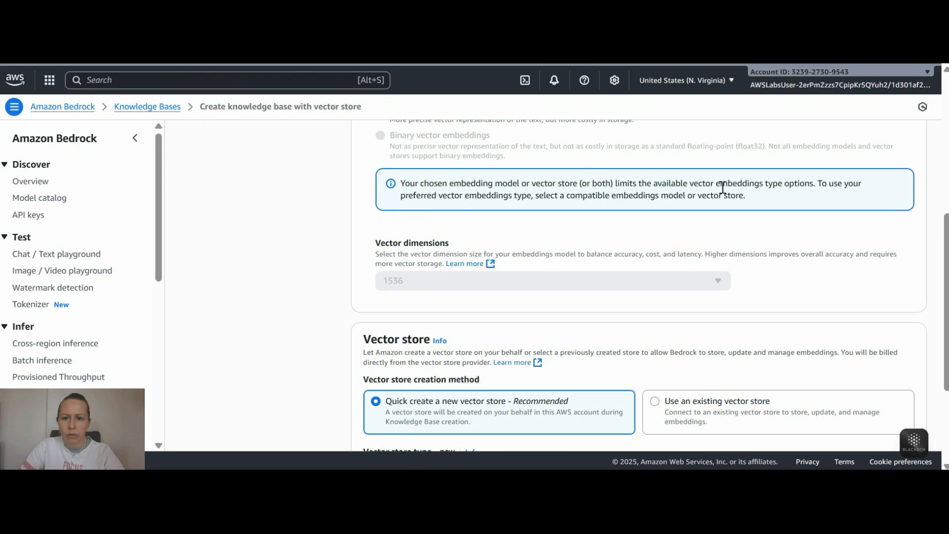
scroll(794, 185, "up", 3)
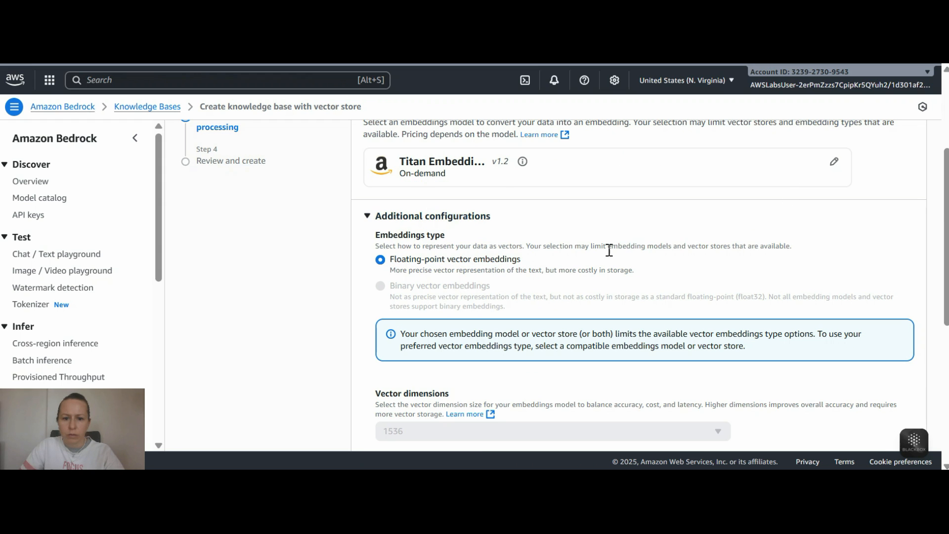
scroll(544, 272, "down", 3)
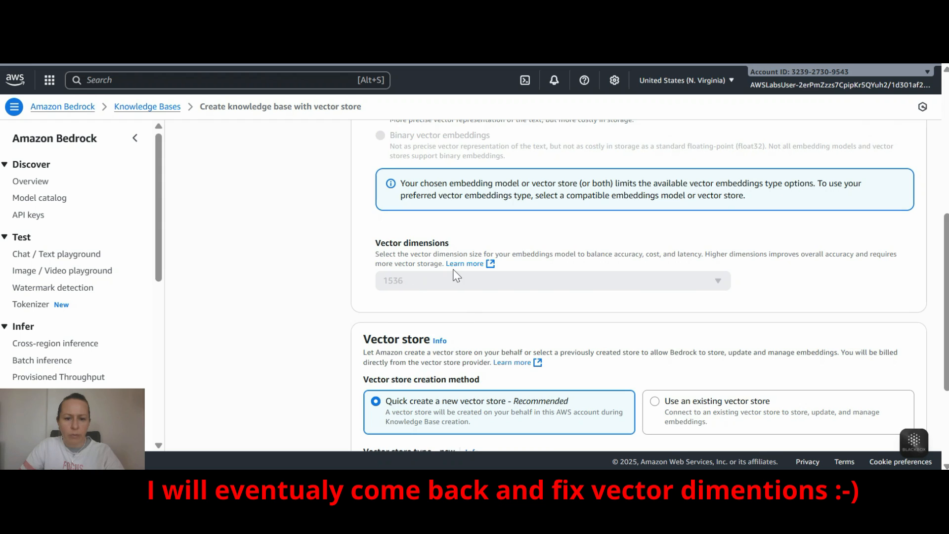
Set the vector store creation method to use an existing vector store
scroll(457, 274, "down", 3)
scroll(457, 316, "up", 4)
scroll(395, 336, "down", 2)
scroll(396, 334, "down", 3)
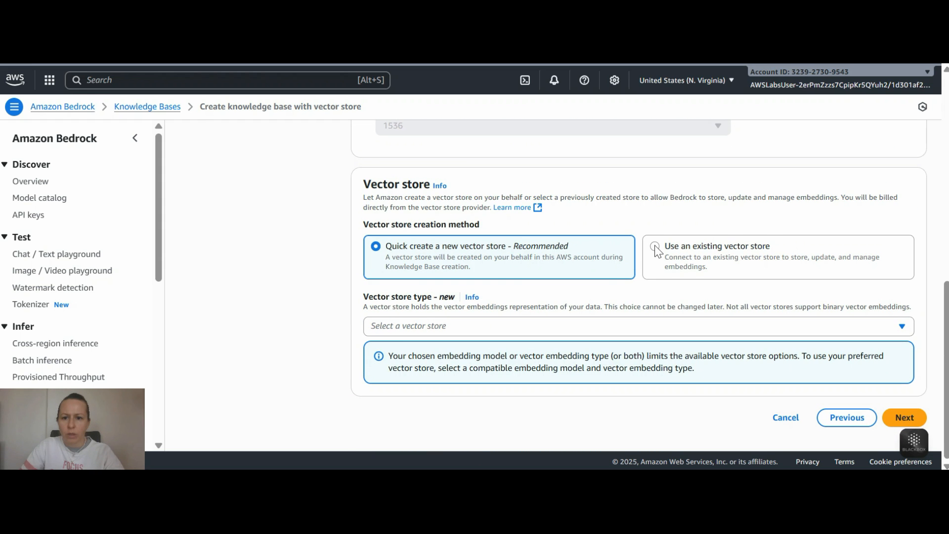
left_click(658, 247)
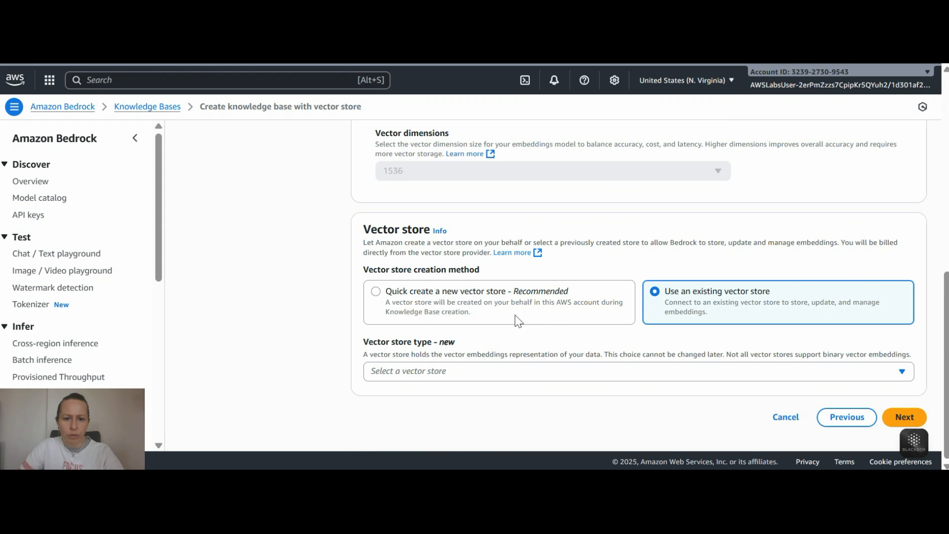
Choose OpenSearch Serverless as the vector store type
left_click(514, 375)
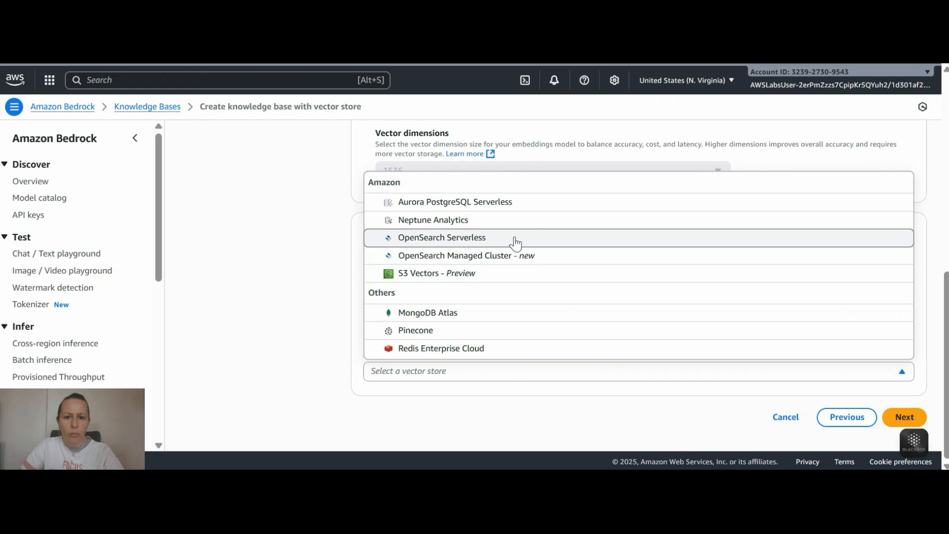
left_click(494, 240)
scroll(707, 308, "down", 5)
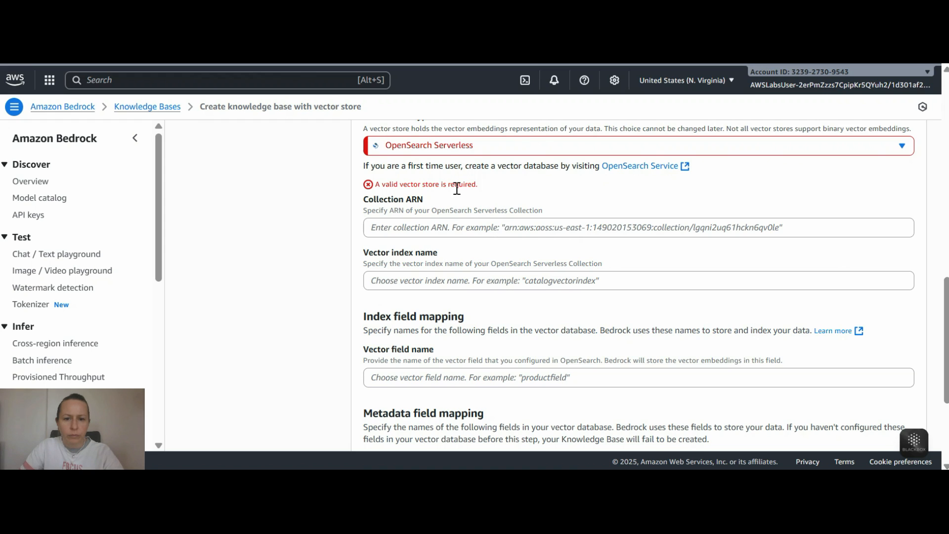
left_click(499, 146)
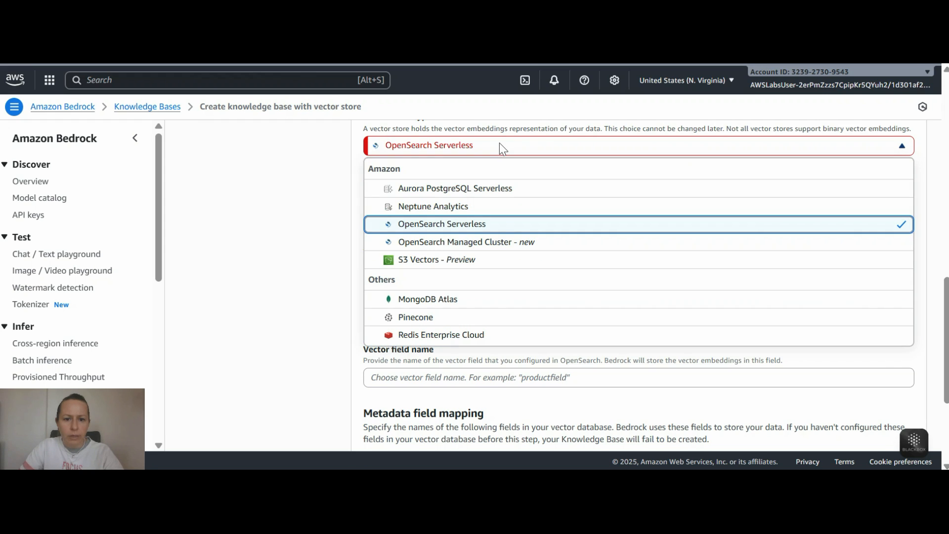
scroll(483, 247, "down", 3)
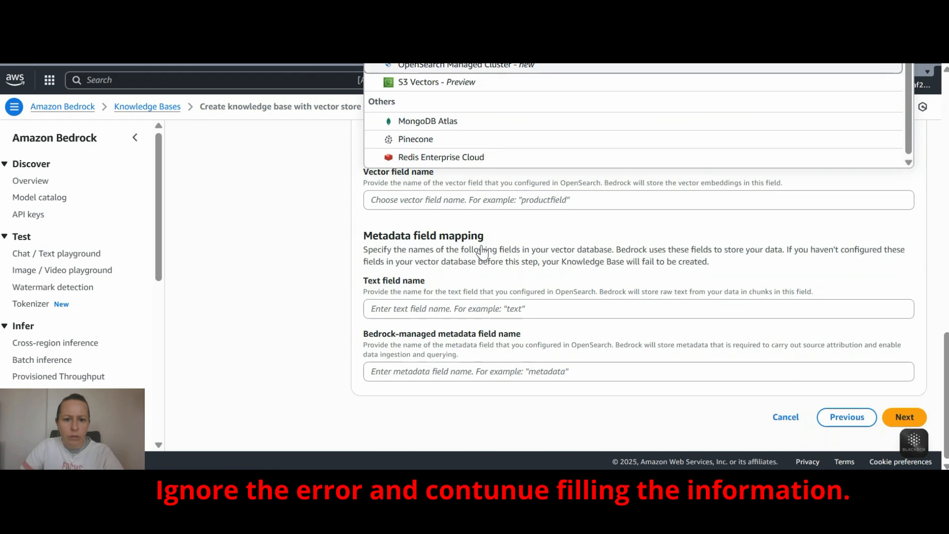
scroll(482, 250, "up", 3)
left_click(479, 250)
Paste the copied OpenSearch Serverless collection ARN as the vector store's collection ARN
left_click(391, 276)
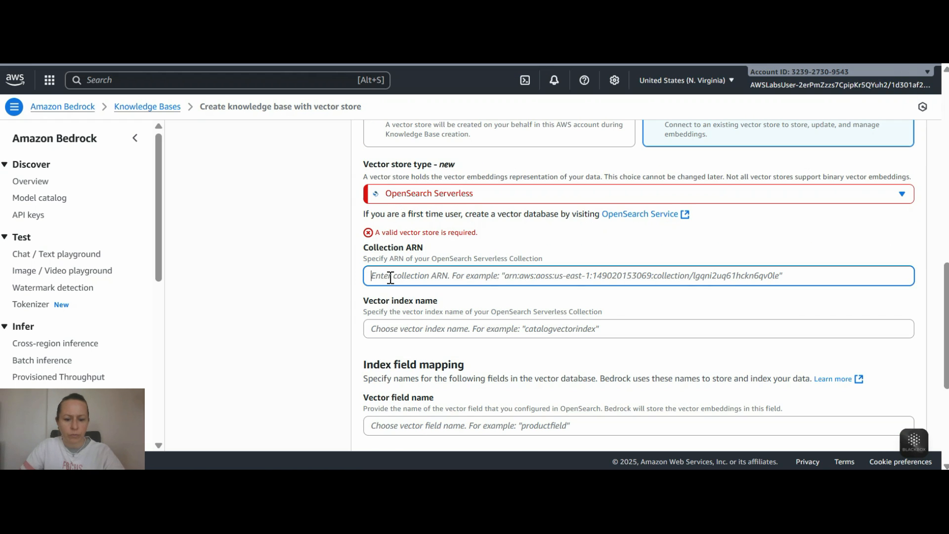
key("ctrl+v")
left_click(622, 283)
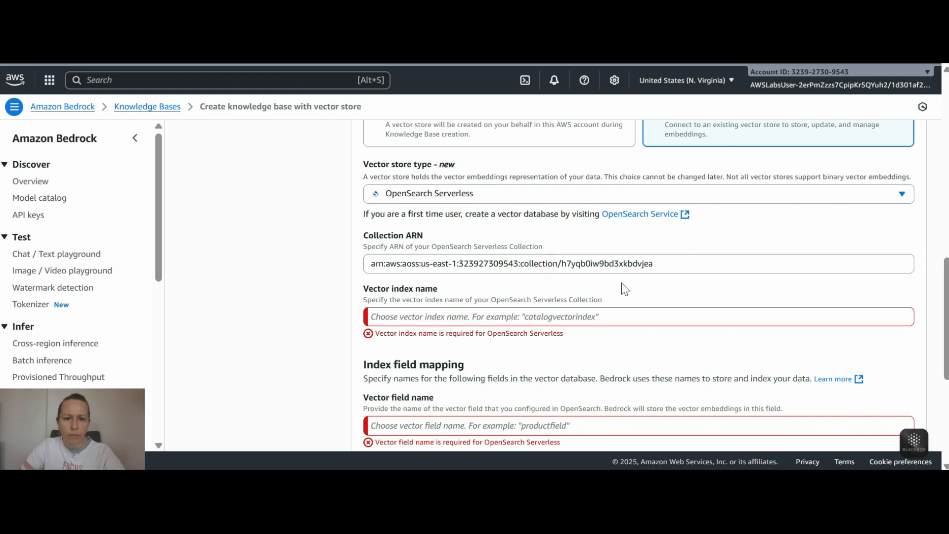
scroll(621, 283, "up", 1)
scroll(625, 279, "down", 3)
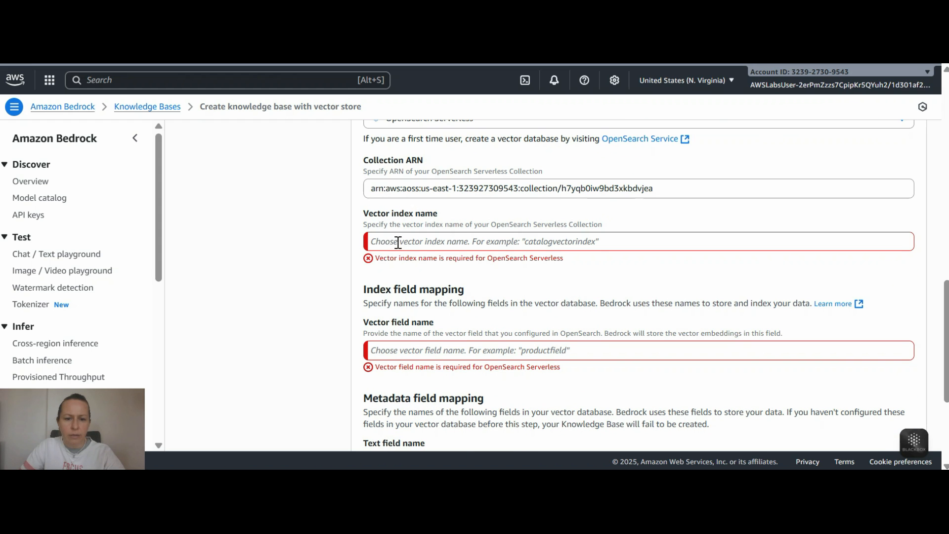
Set the vector index name to bedrock-knowladge-base-index
left_click(471, 244)
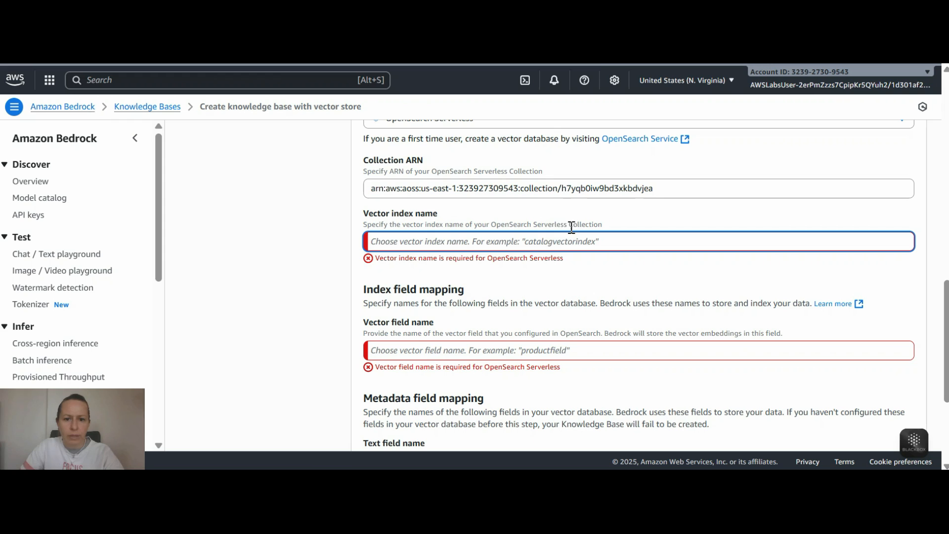
type("bedrock-know")
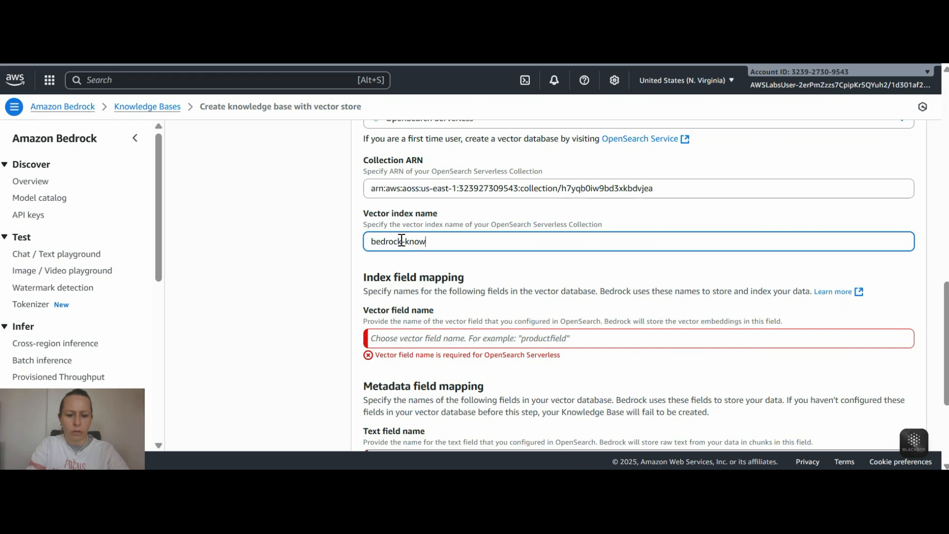
type("ladge-bas")
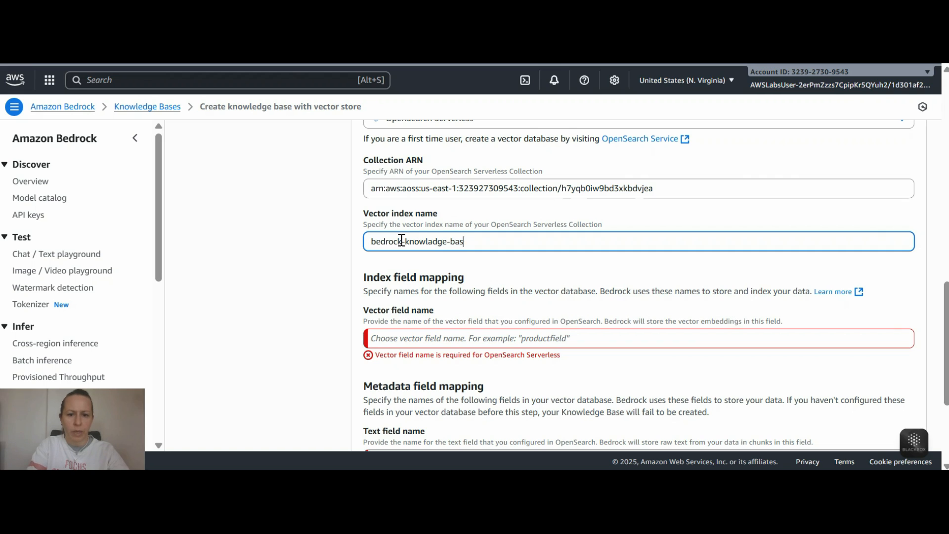
type("e-i")
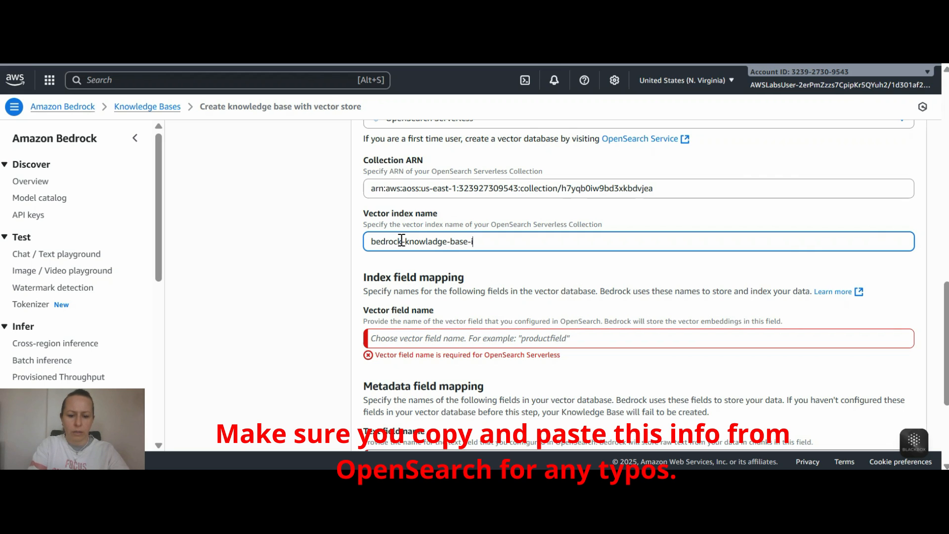
type("ndex")
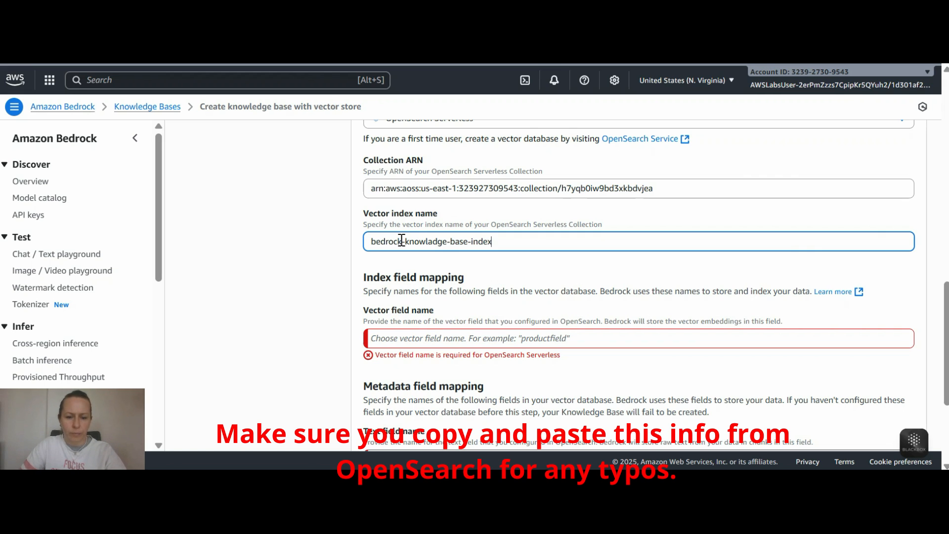
Set the vector field name in the index field mapping to bedrock-knowladge-base-default-vector
scroll(402, 241, "down", 2)
left_click(414, 262)
type("bedrock-knowladge-base-")
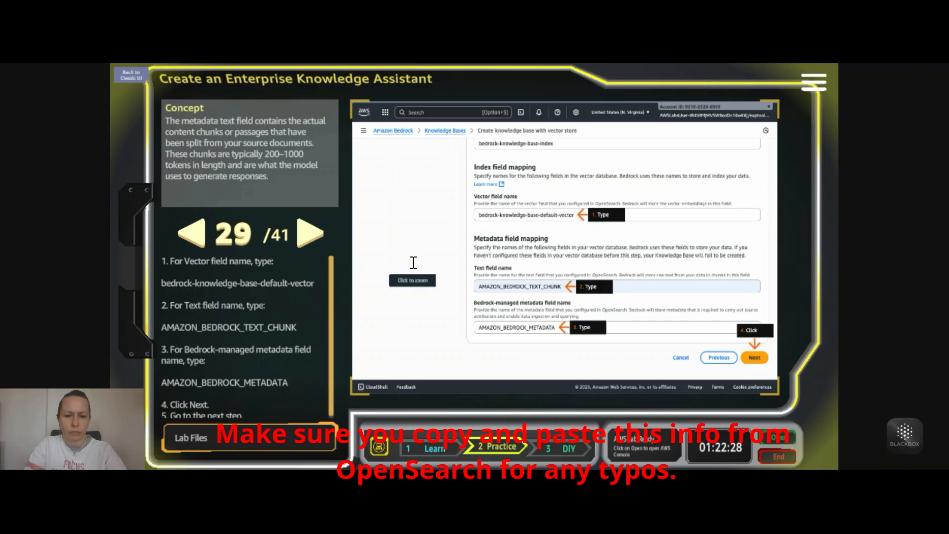
Map the text field to AMAZON_BEDROCK_TEXT_CHUNK and the Bedrock-managed metadata field to AMAZON_BEDROCK_METADATA, and continue to the review
type("BE")
type("DROCK-")
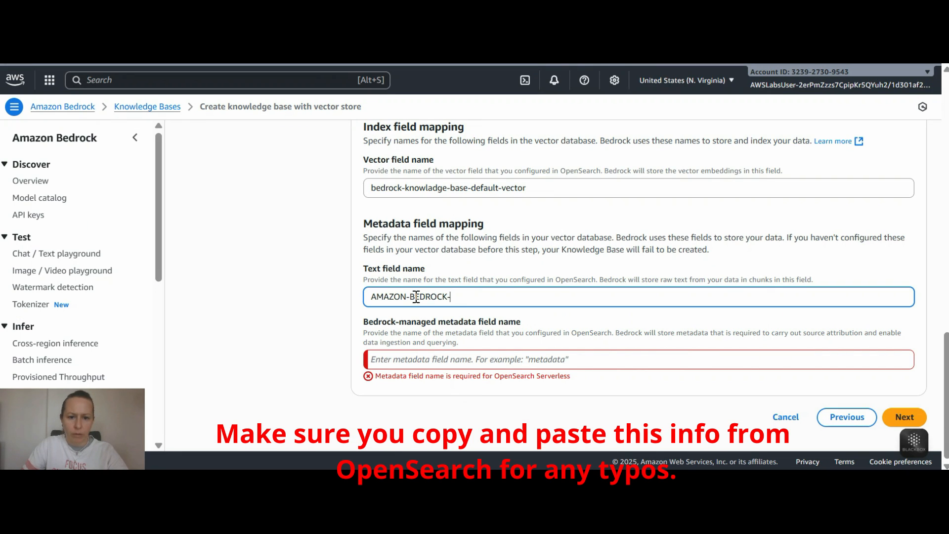
left_click(411, 298)
key("BackSpace")
type("_")
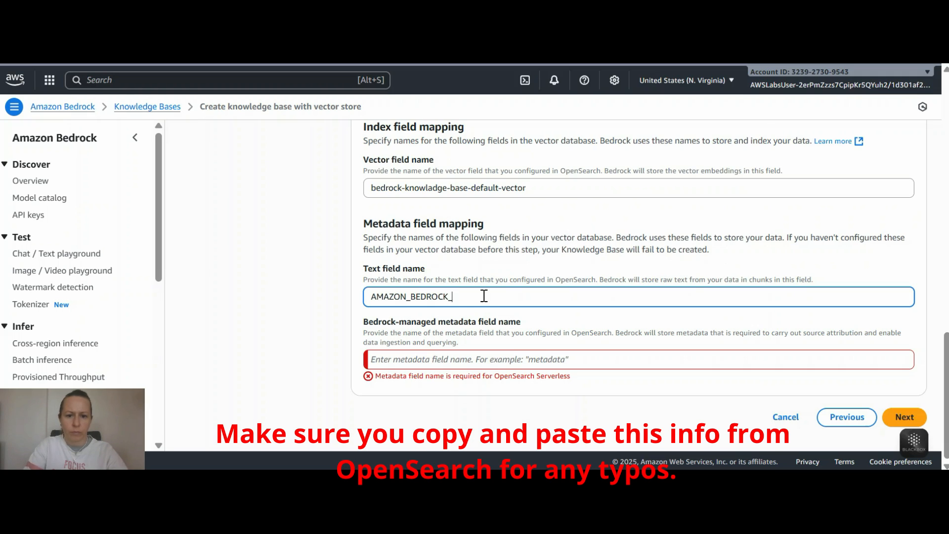
type("TEXT-")
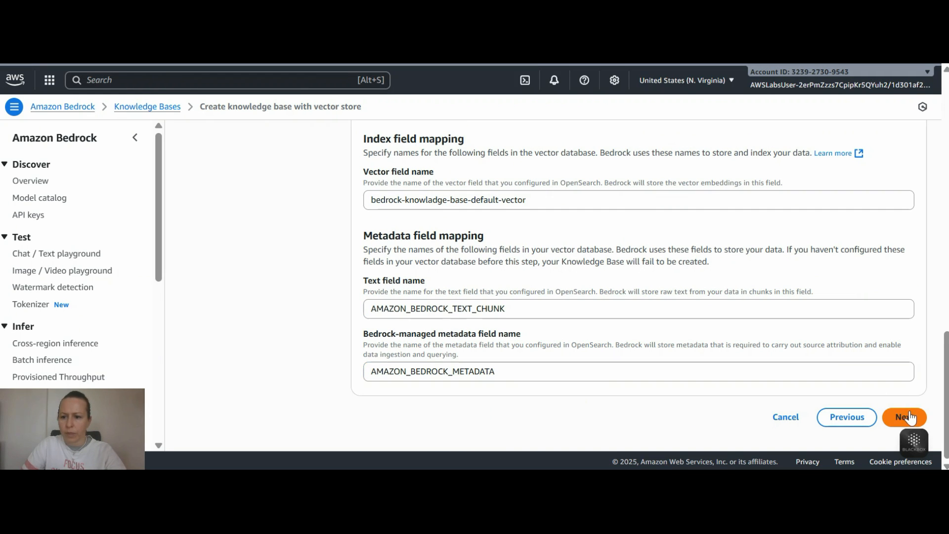
left_click(904, 416)
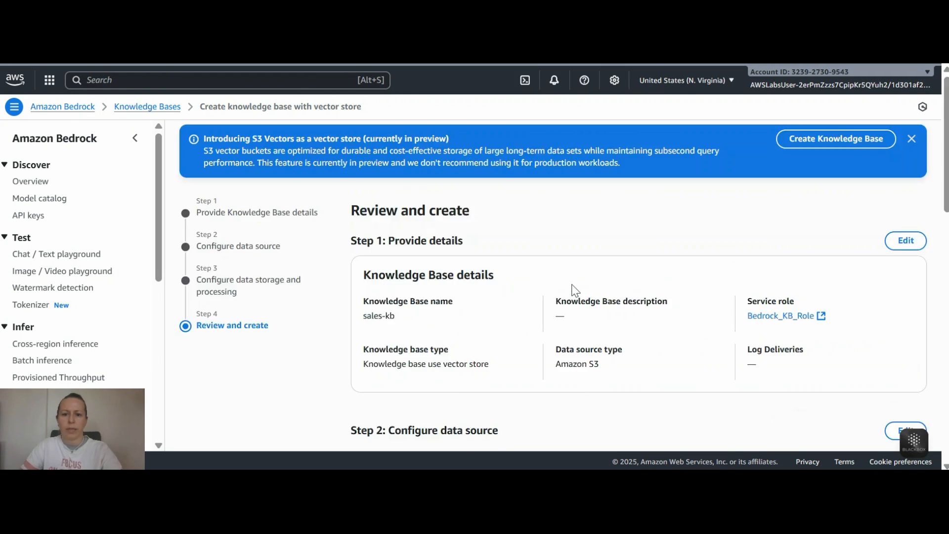
Review the sales-kb configuration and try to create the knowledge base
scroll(595, 250, "down", 10)
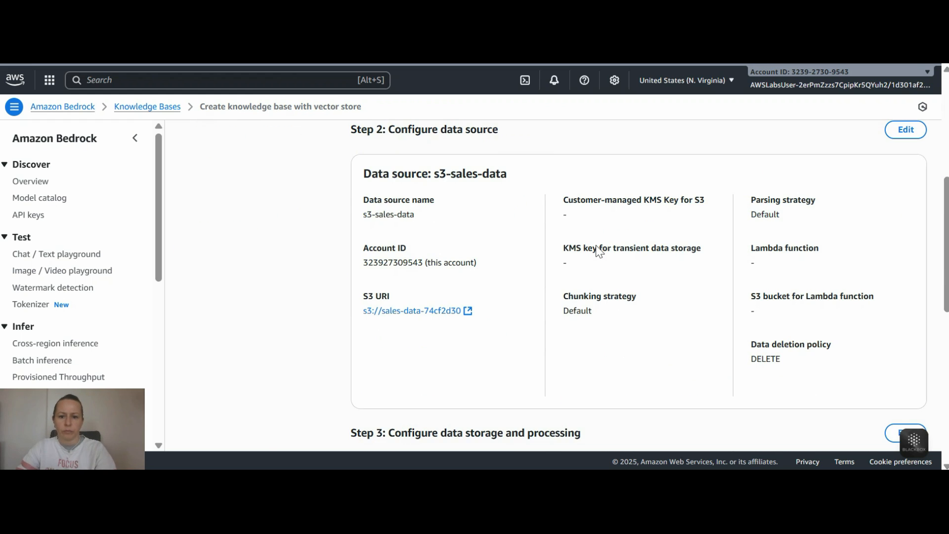
scroll(668, 233, "down", 3)
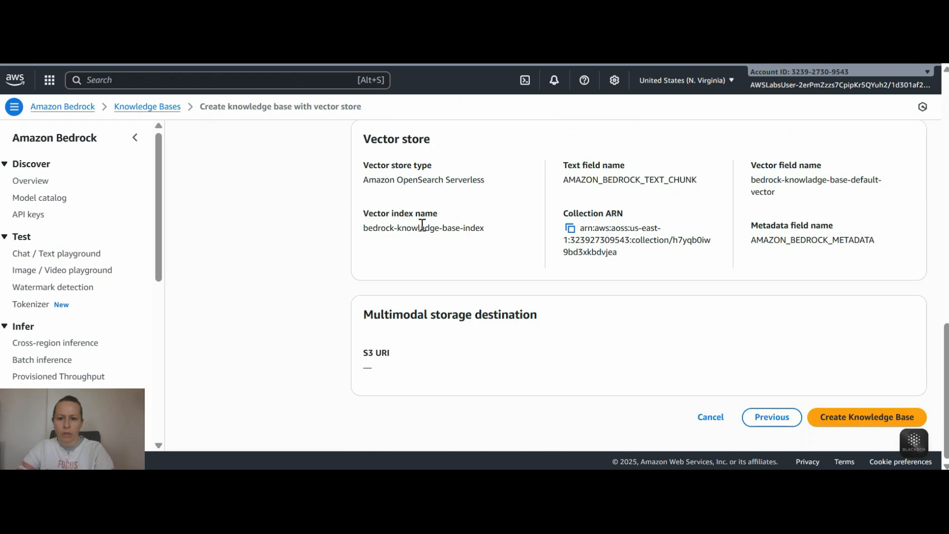
left_click(868, 418)
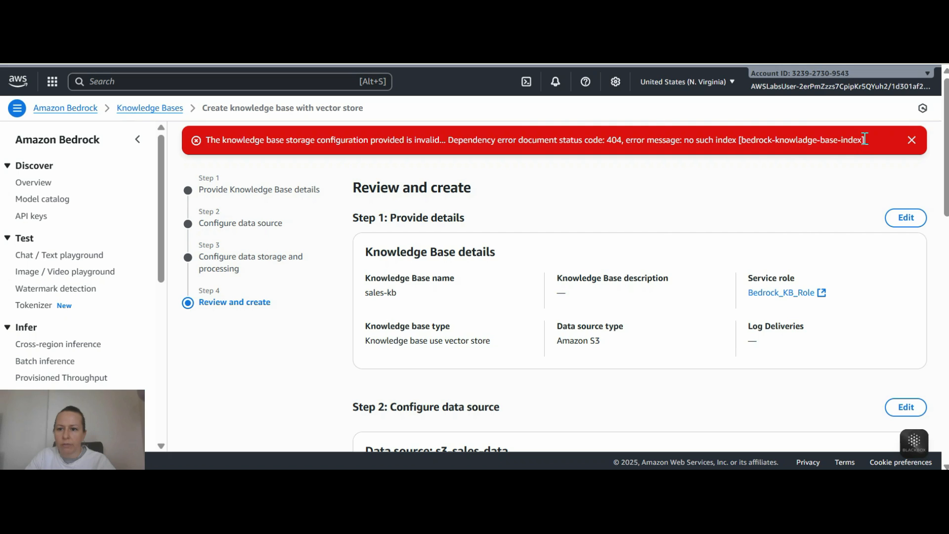
left_click_drag(868, 143, 727, 141)
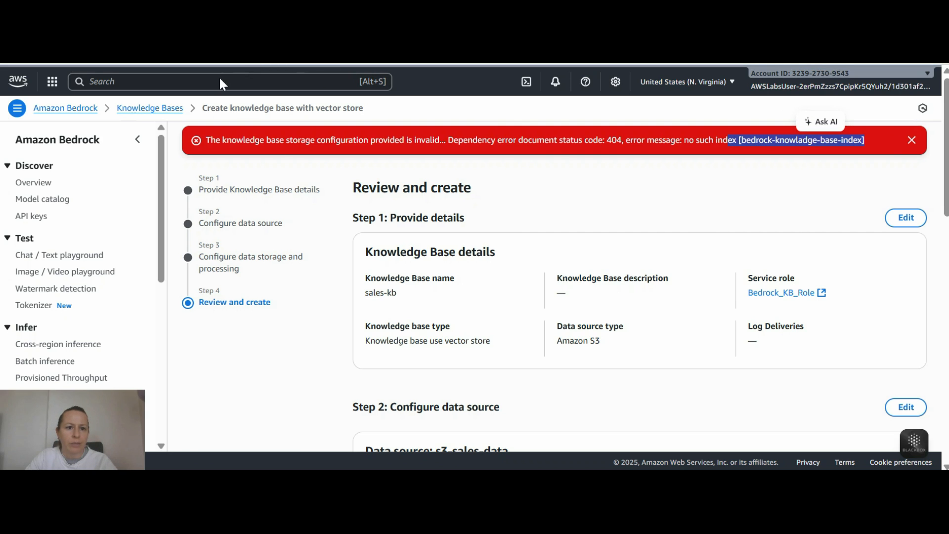
Search the AWS console for OpenSearch and open Amazon OpenSearch Service in a separate browser tab
left_click(182, 82)
type("OPEN")
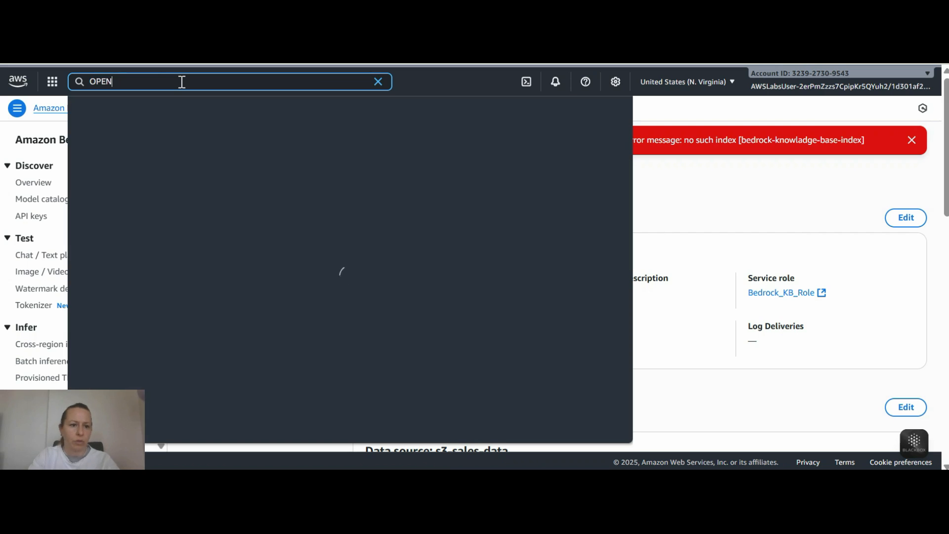
key("Caps_Lock")
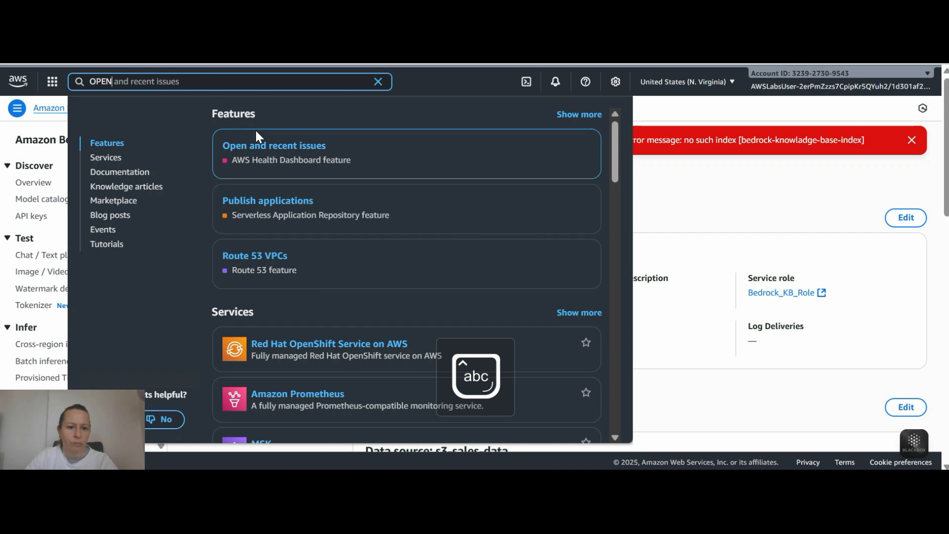
type("search")
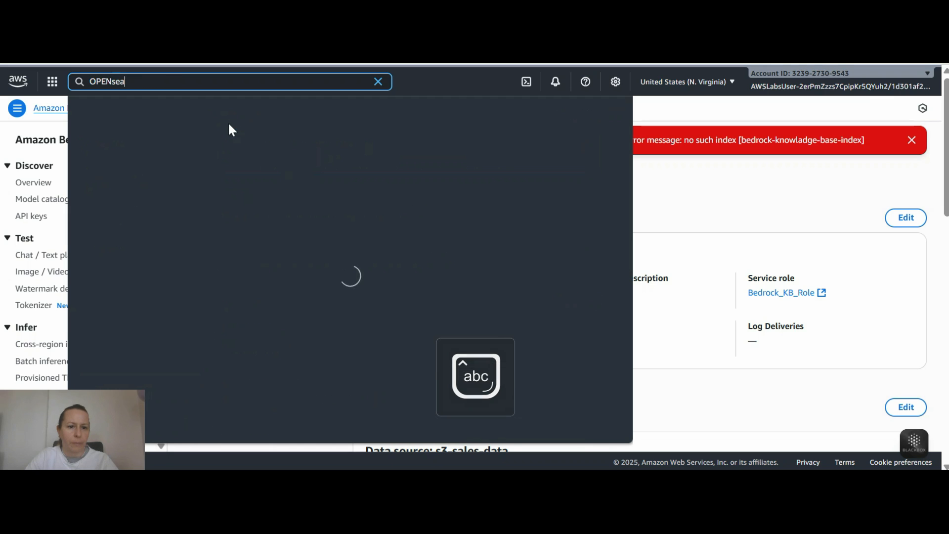
right_click(329, 146)
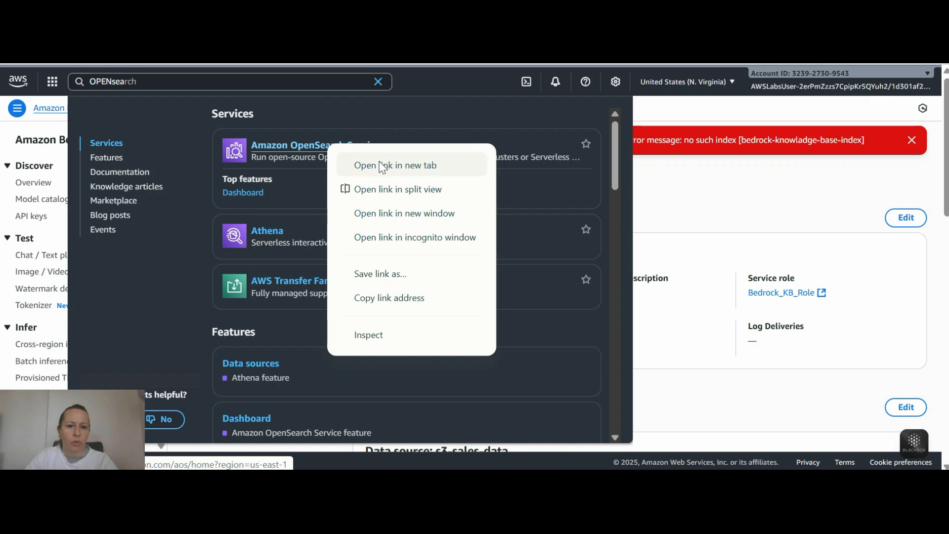
left_click(421, 165)
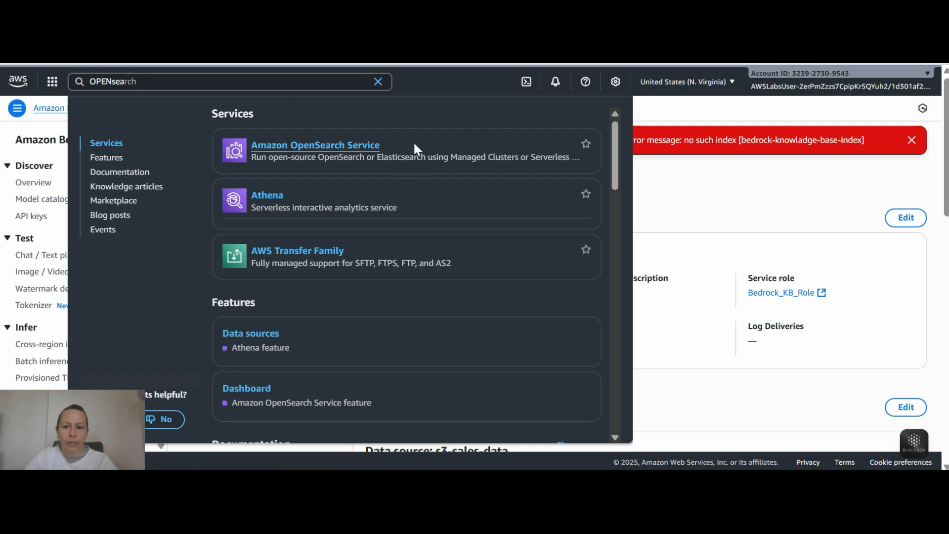
key("ctrl+Tab")
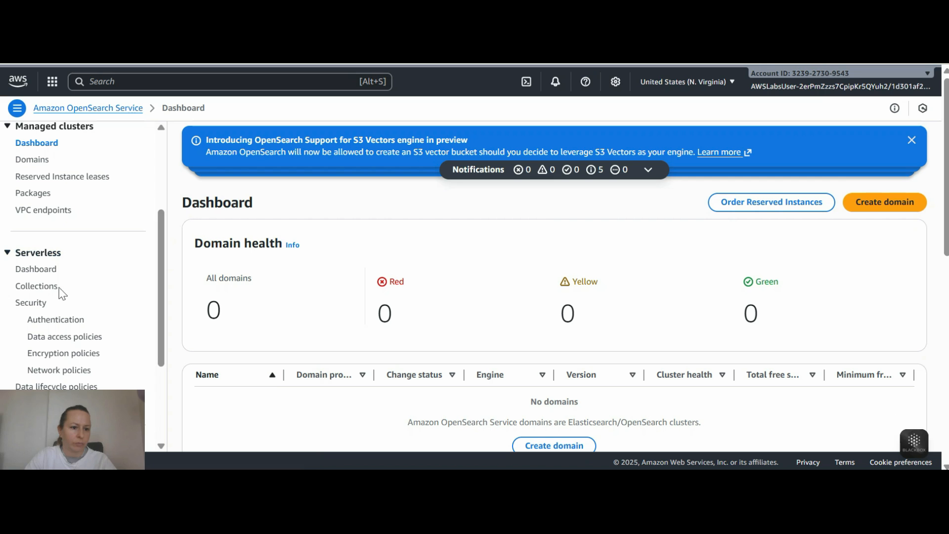
Open the index of the serverless bedrock-knowledge-base collection and copy its index name, bedrock-knowledge-base-index
left_click(44, 287)
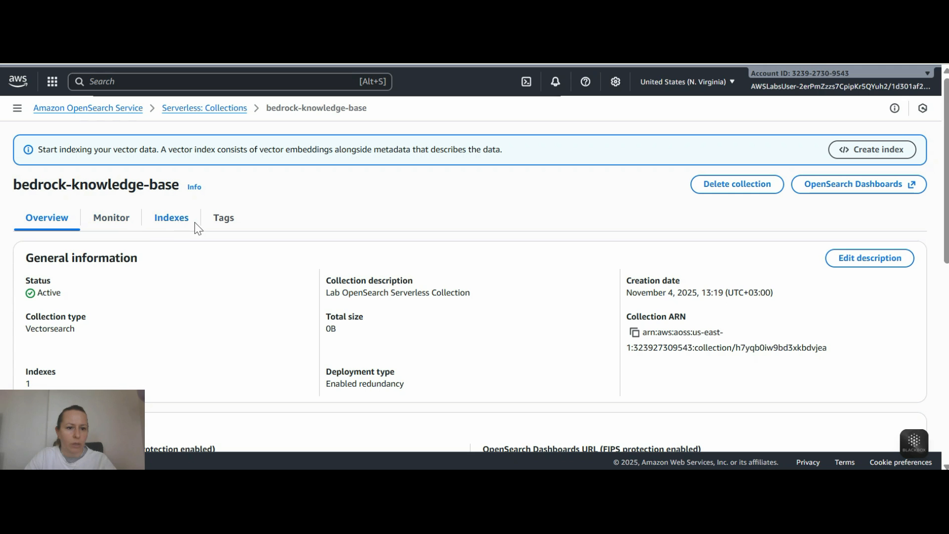
left_click(195, 221)
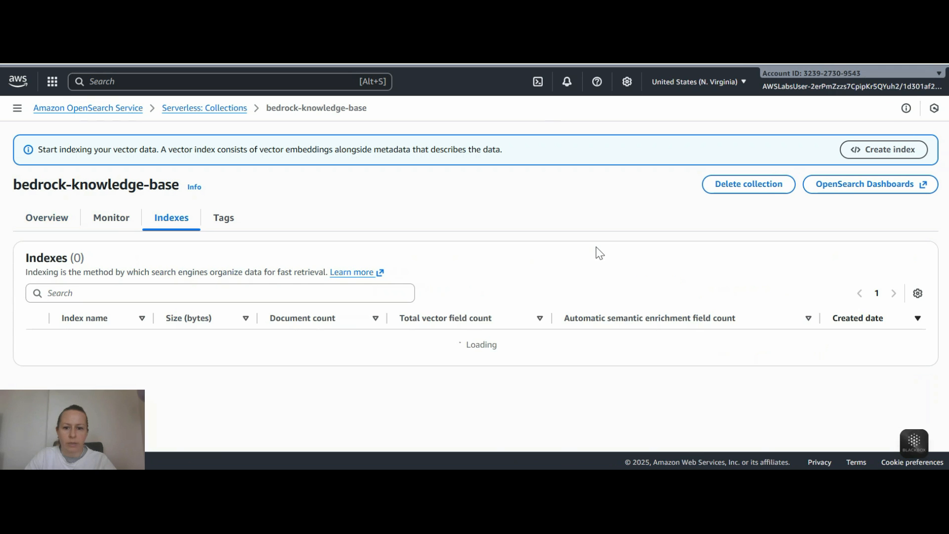
left_click(211, 341)
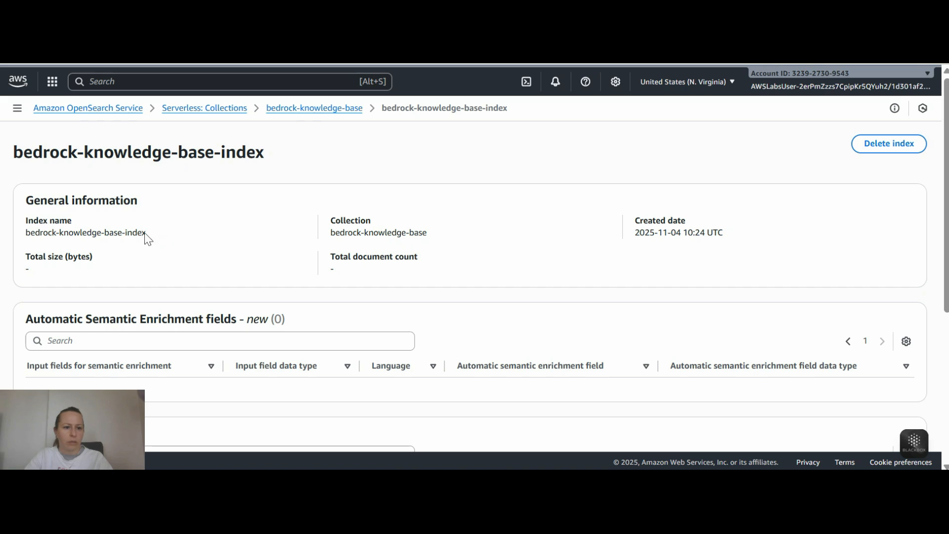
left_click_drag(159, 232, 25, 232)
key("ctrl+c")
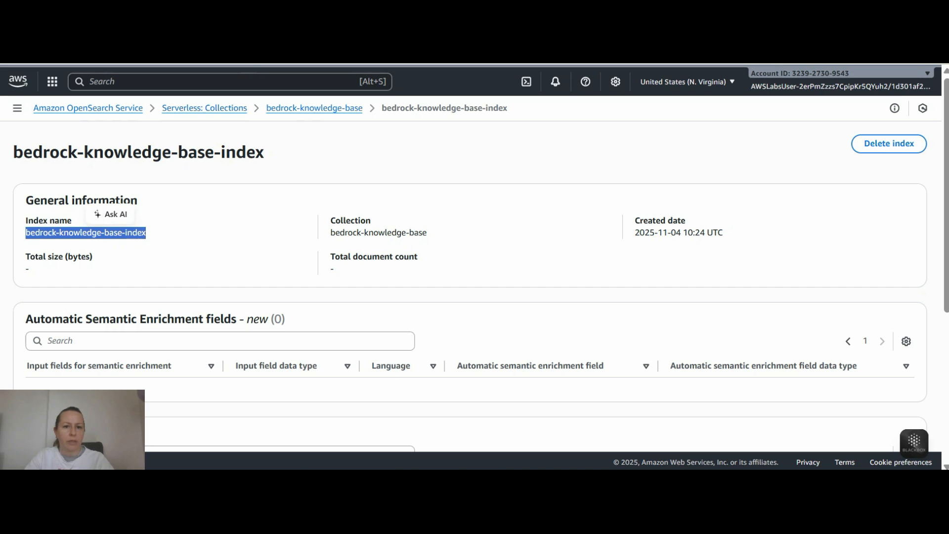
Switch back to the Bedrock knowledge base review and reopen the data storage and processing configuration
left_click(208, 22)
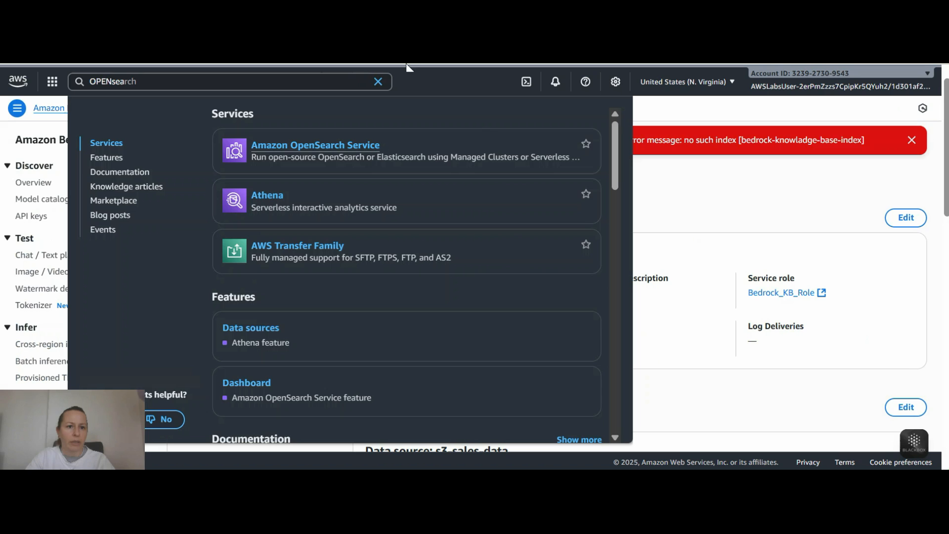
left_click(789, 216)
scroll(789, 216, "down", 10)
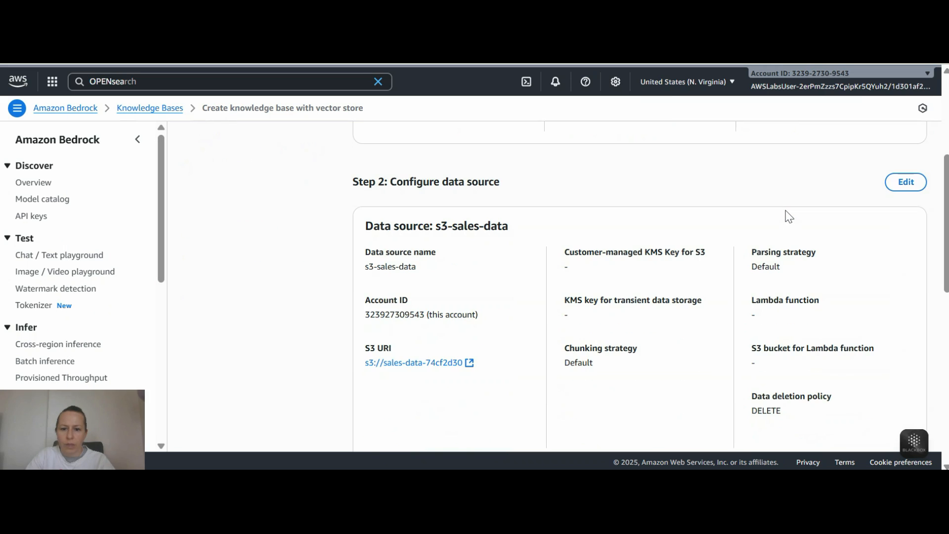
scroll(738, 280, "up", 5)
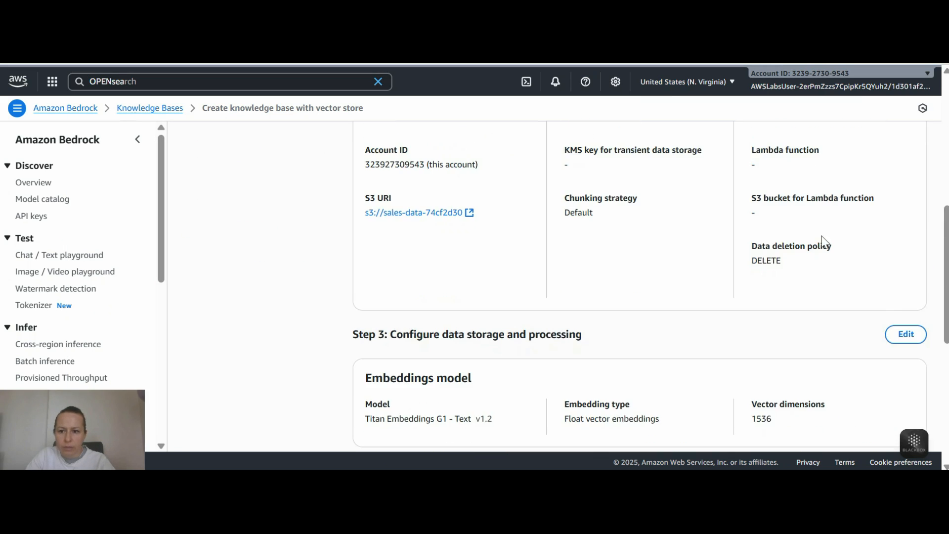
left_click(905, 333)
scroll(772, 273, "down", 5)
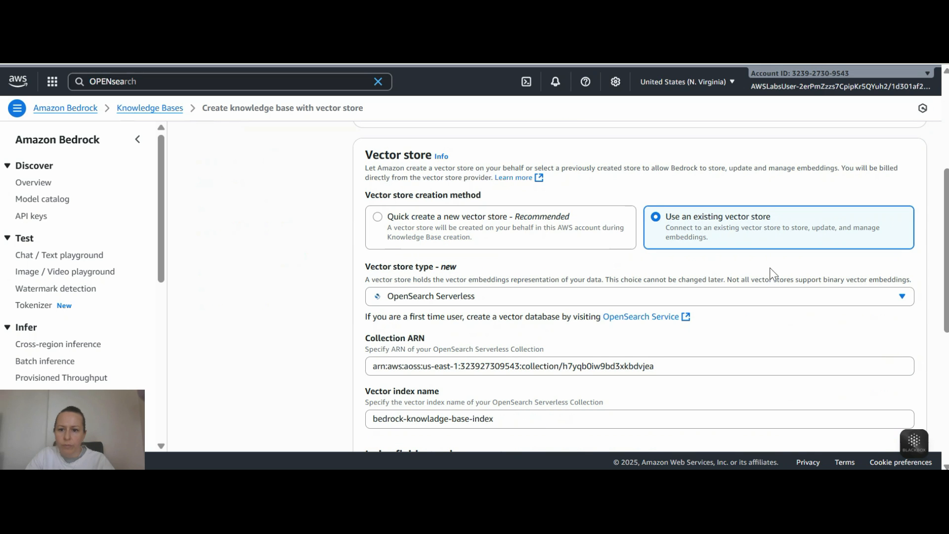
scroll(470, 279, "down", 5)
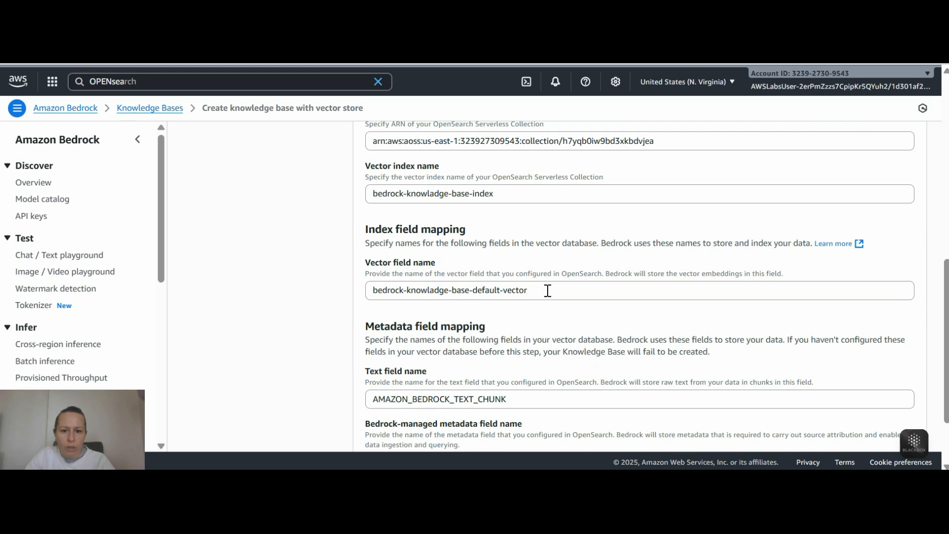
Set the vector index name to bedrock-knowledge-base-index and continue to the review
left_click(522, 193)
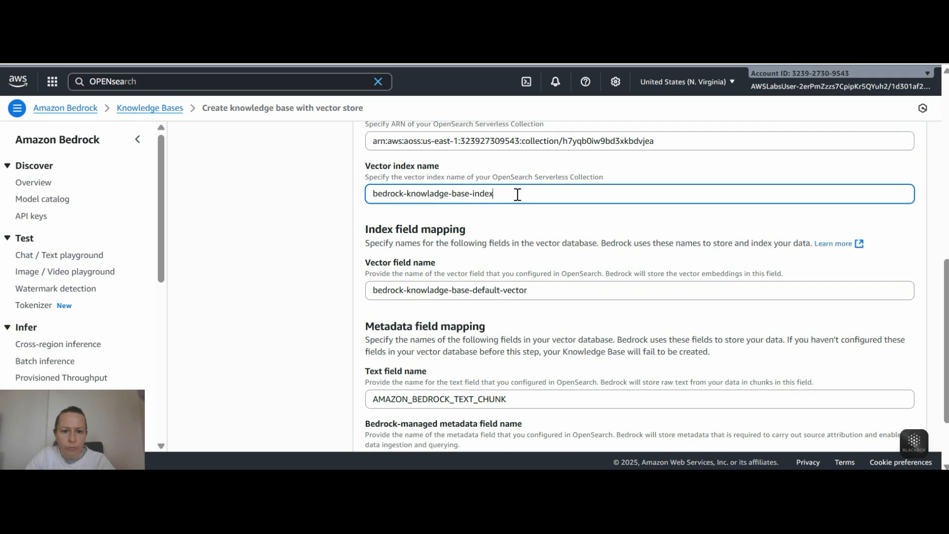
key("ctrl+a")
key("ctrl+v")
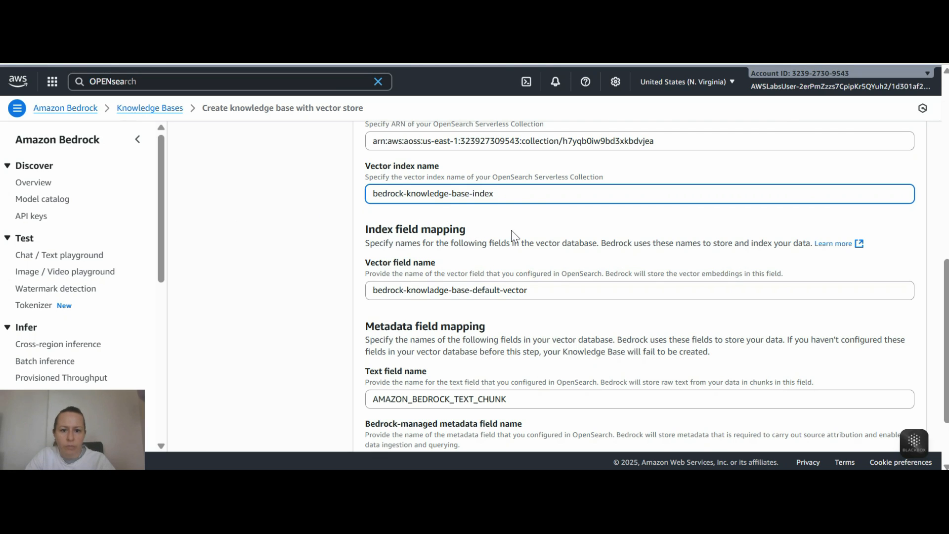
scroll(912, 410, "down", 2)
left_click(910, 406)
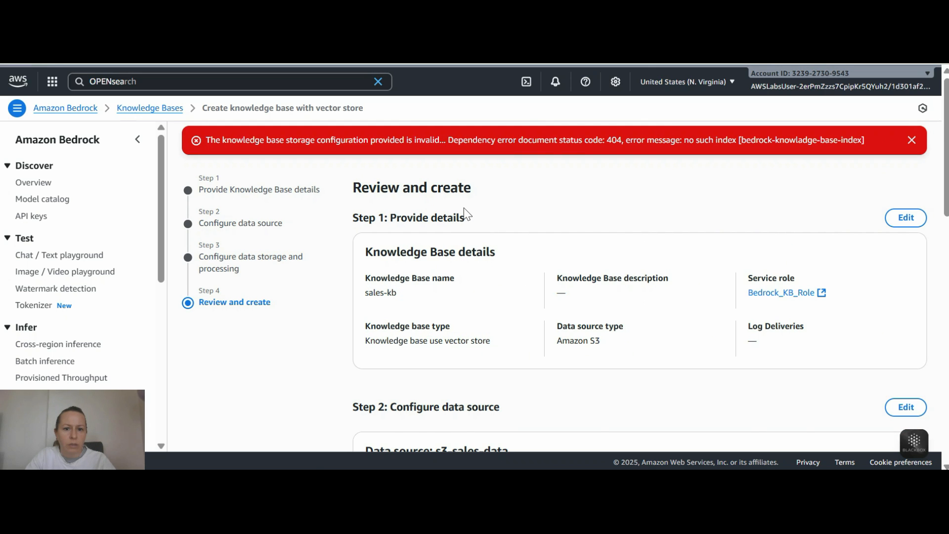
Review the vector store summary and copy the vector field name bedrock-knowledge-base-default-vector from the OpenSearch index
scroll(464, 213, "down", 10)
scroll(519, 213, "down", 8)
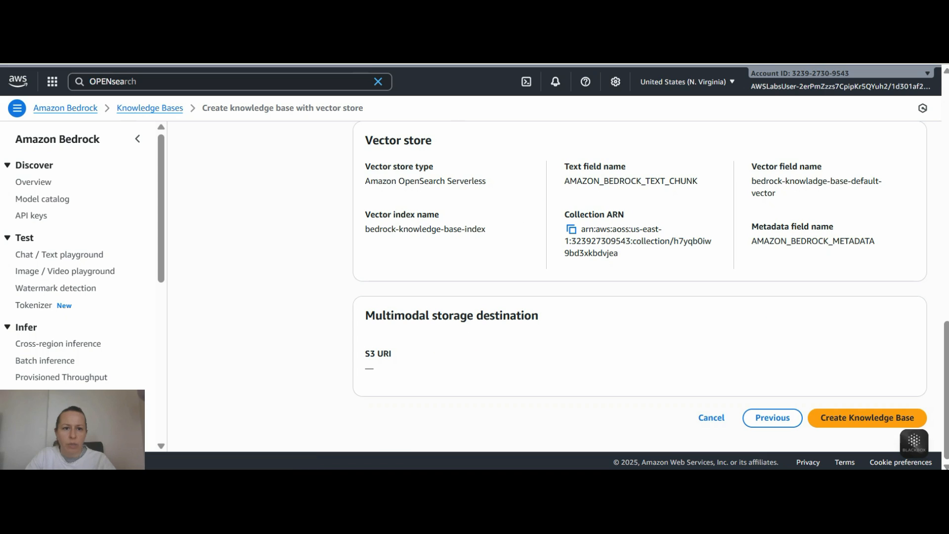
key("ctrl+Tab")
scroll(246, 269, "down", 3)
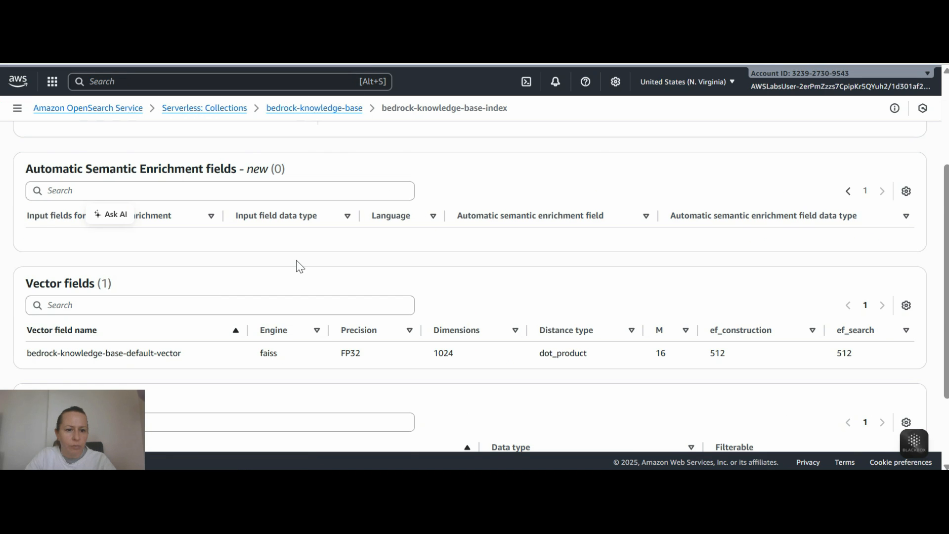
left_click_drag(183, 280, 22, 279)
key("ctrl+c")
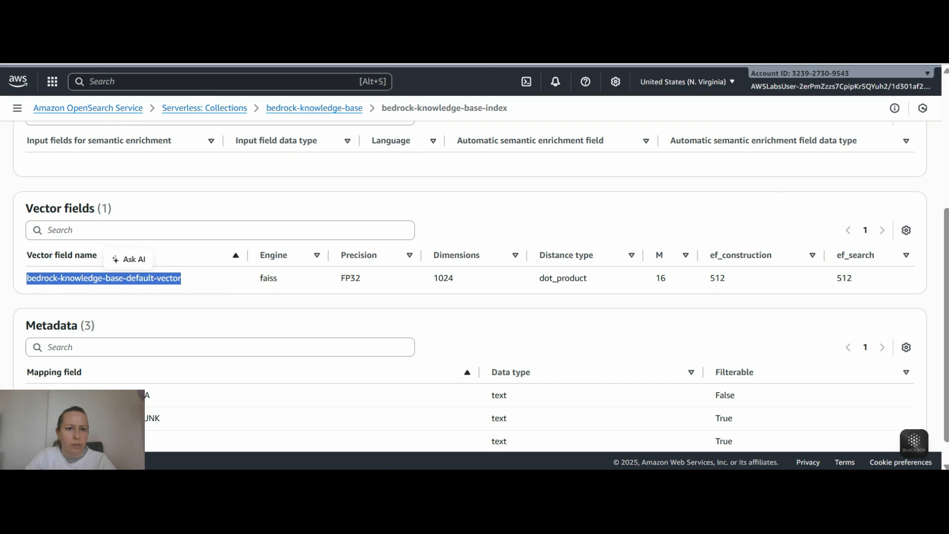
Reopen the data storage and processing configuration in Bedrock and set the vector field name to bedrock-knowledge-base-default-vector
key("ctrl+Tab")
scroll(852, 236, "up", 3)
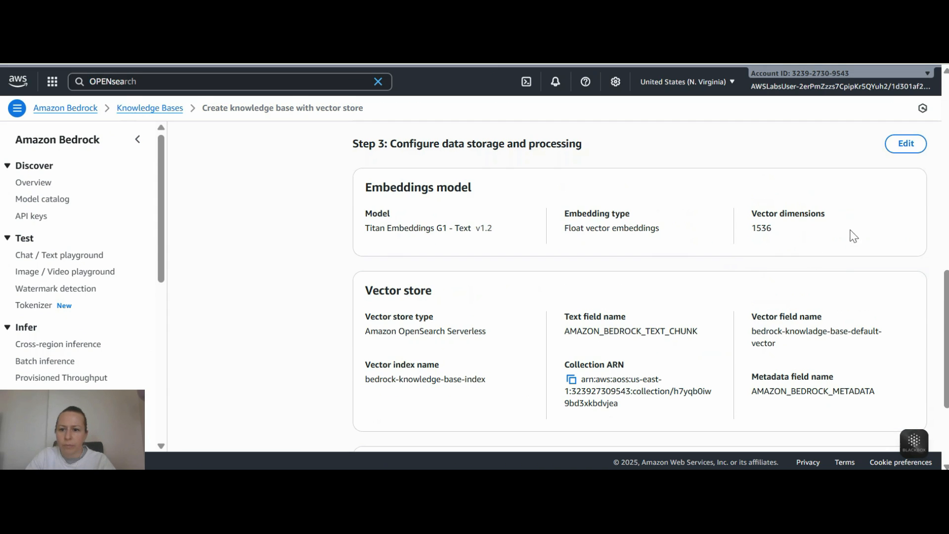
left_click(915, 144)
scroll(474, 299, "down", 4)
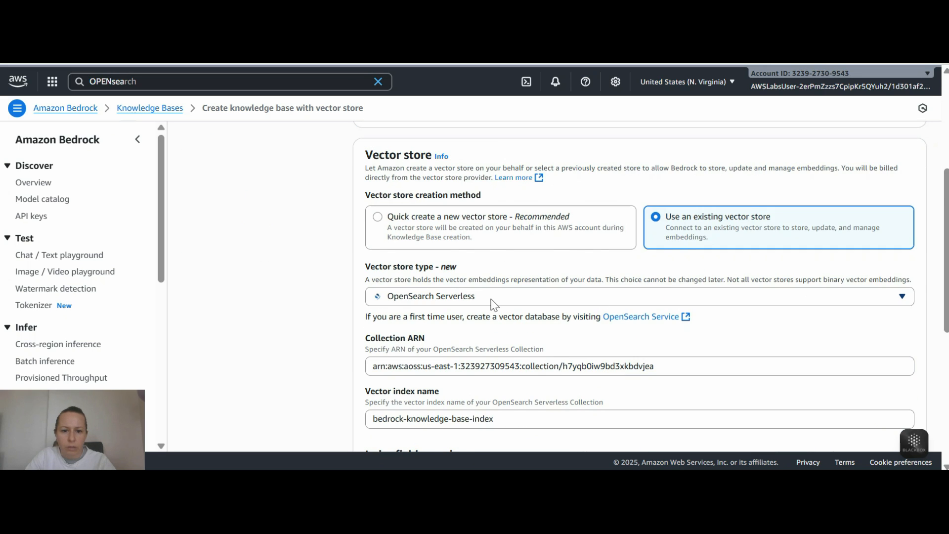
scroll(497, 306, "down", 2)
scroll(509, 326, "down", 2)
left_click_drag(543, 367, 278, 372)
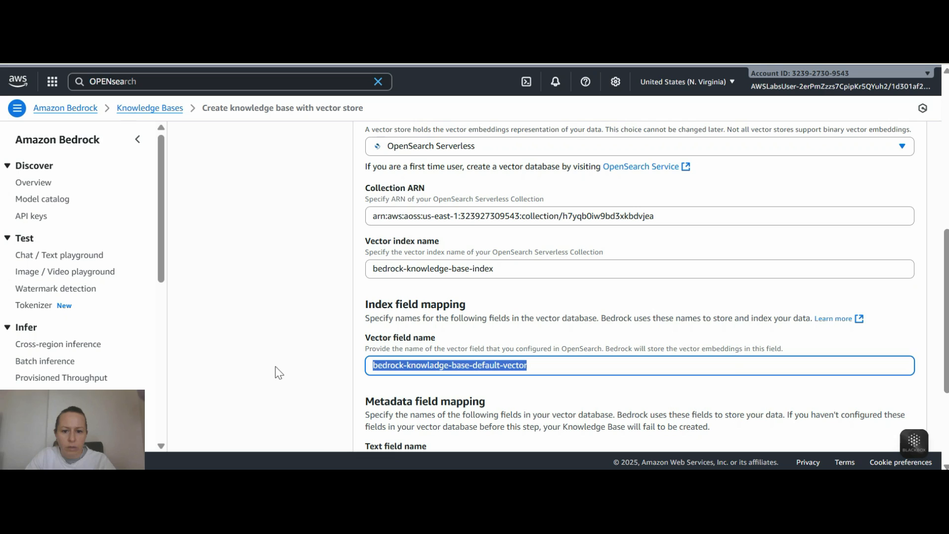
key("ctrl+v")
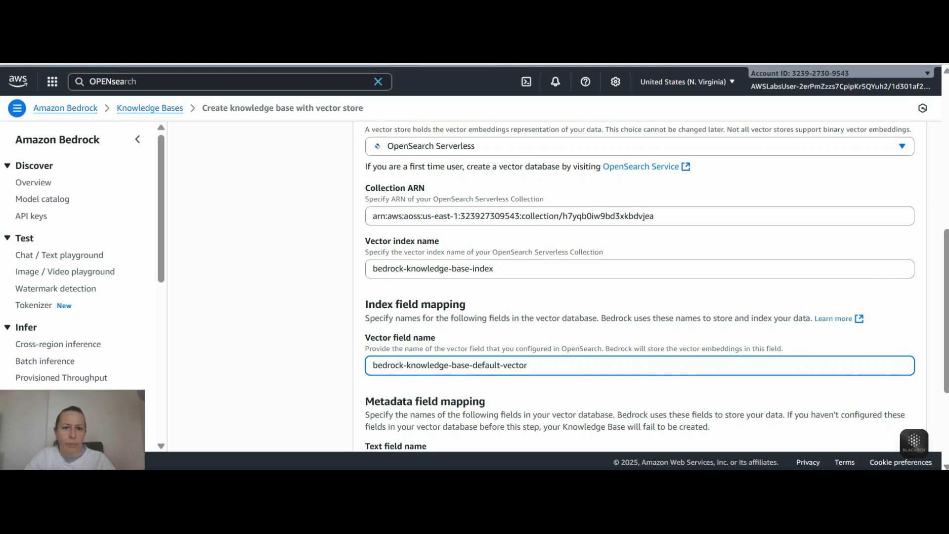
Compare the Bedrock-managed metadata field name with the metadata mapping field listed in the OpenSearch index
left_click(385, 30)
scroll(239, 220, "down", 1)
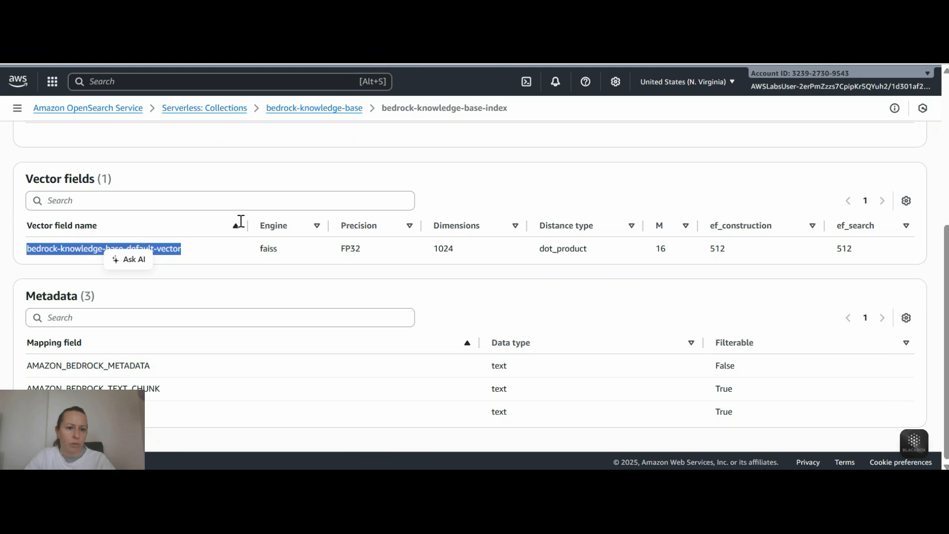
left_click_drag(151, 366, 27, 367)
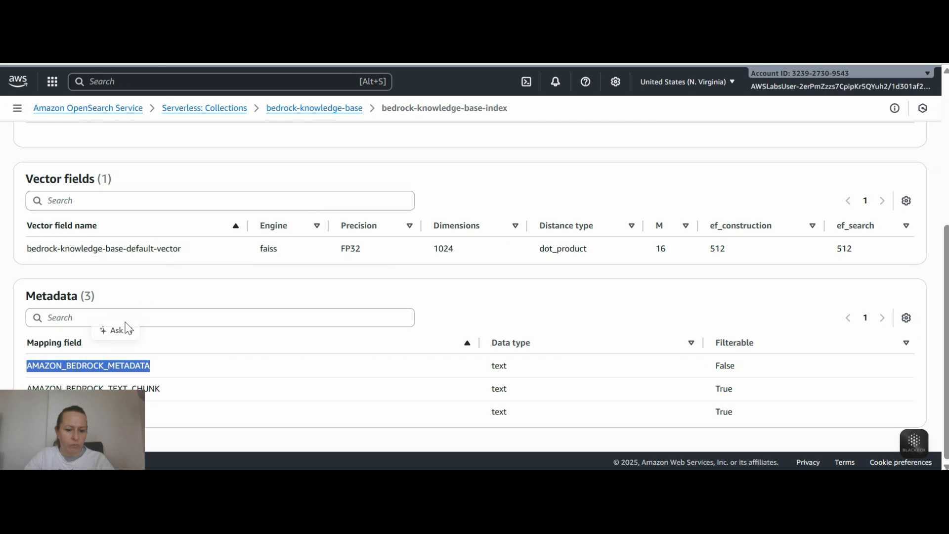
left_click(168, 30)
scroll(775, 275, "down", 3)
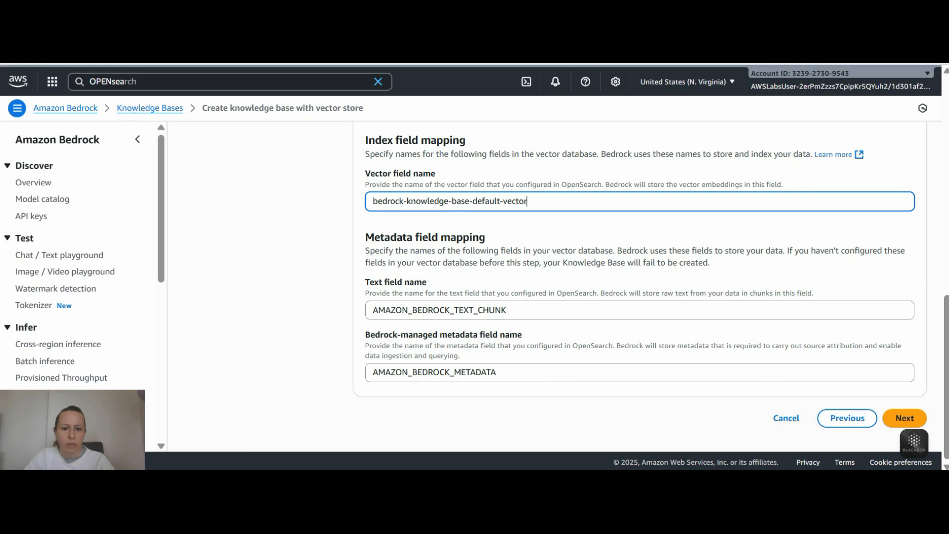
key("ctrl+Tab")
key("ctrl+shift+Tab")
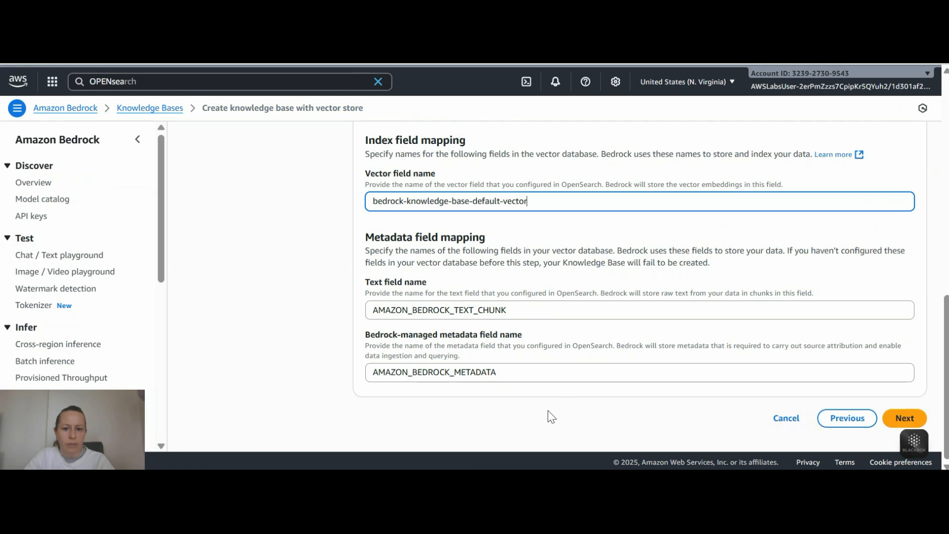
left_click(487, 370)
Copy the text mapping field name from the OpenSearch index and set the text field name to AMAZON_BEDROCK_TEXT_CHUNK
key("ctrl+Tab")
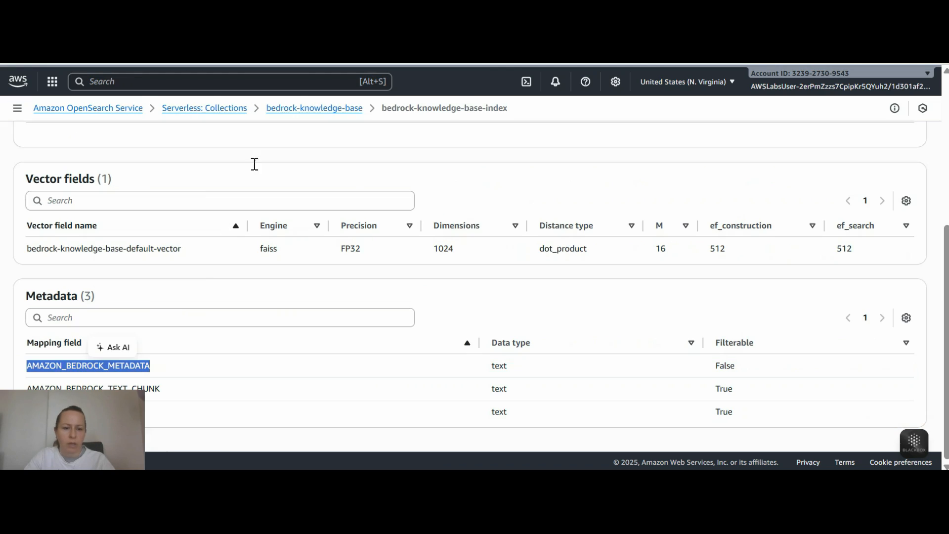
left_click_drag(159, 390, 30, 390)
key("ctrl+c")
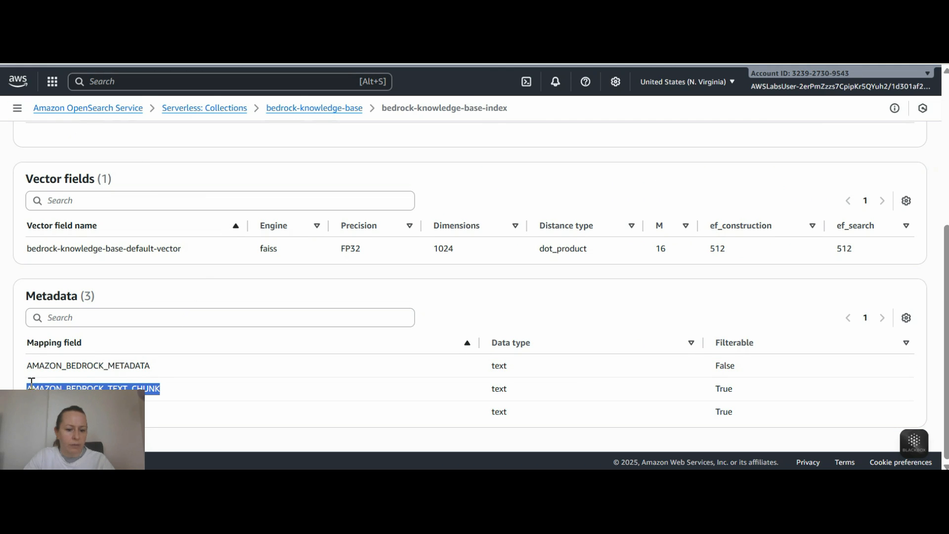
left_click(175, 49)
left_click_drag(524, 307, 283, 293)
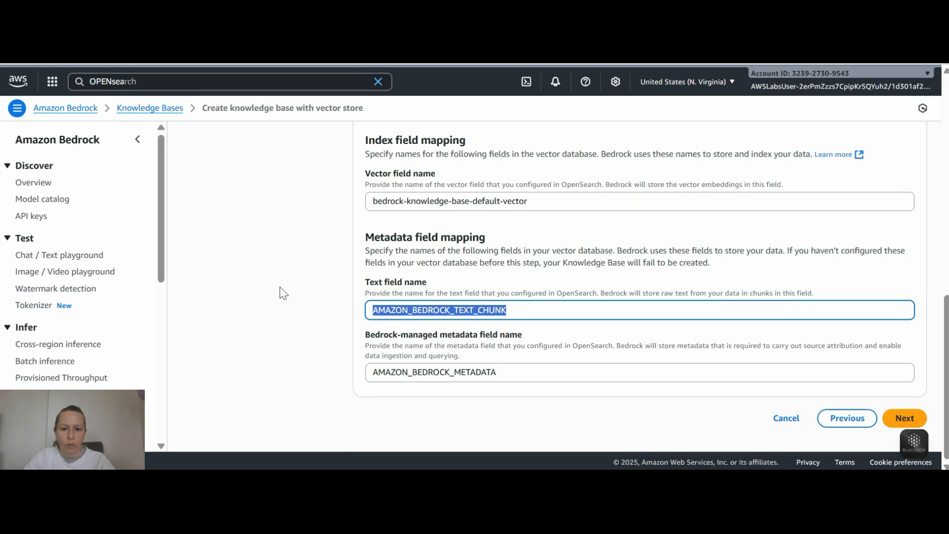
key("ctrl+v")
Continue to the review and try to create the sales-kb knowledge base with the corrected field names
left_click(904, 417)
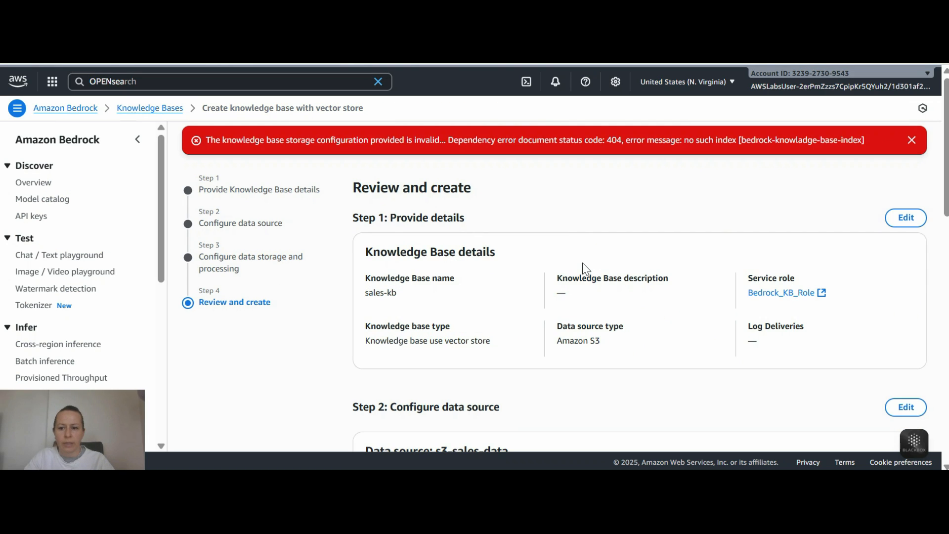
scroll(703, 214, "down", 15)
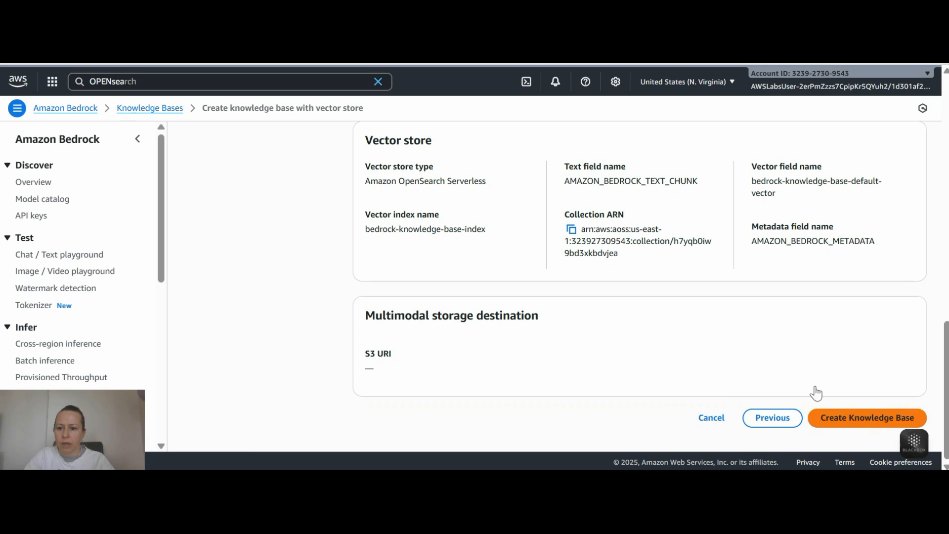
left_click(820, 415)
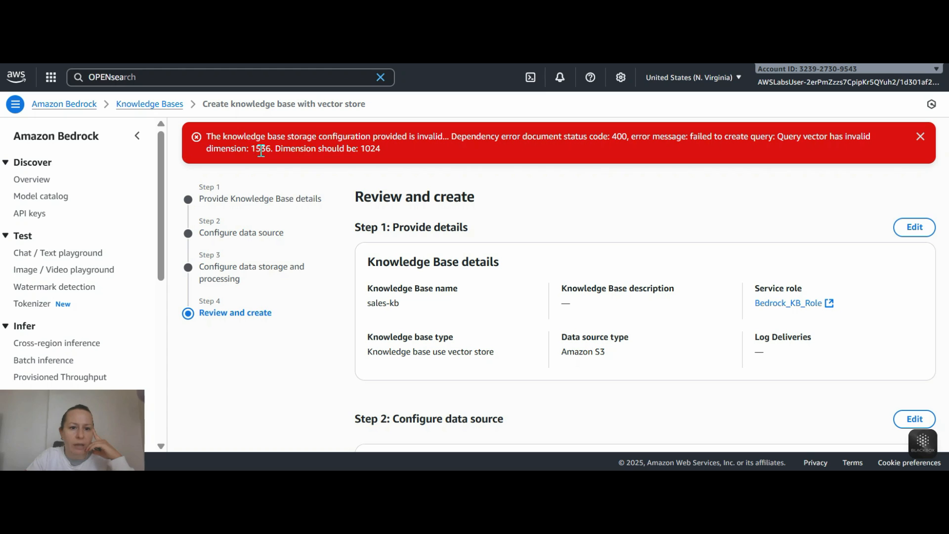
Read the required vector dimension in the creation error and reopen the data storage and processing configuration
left_click_drag(381, 146, 347, 148)
left_click(389, 146)
left_click(385, 149)
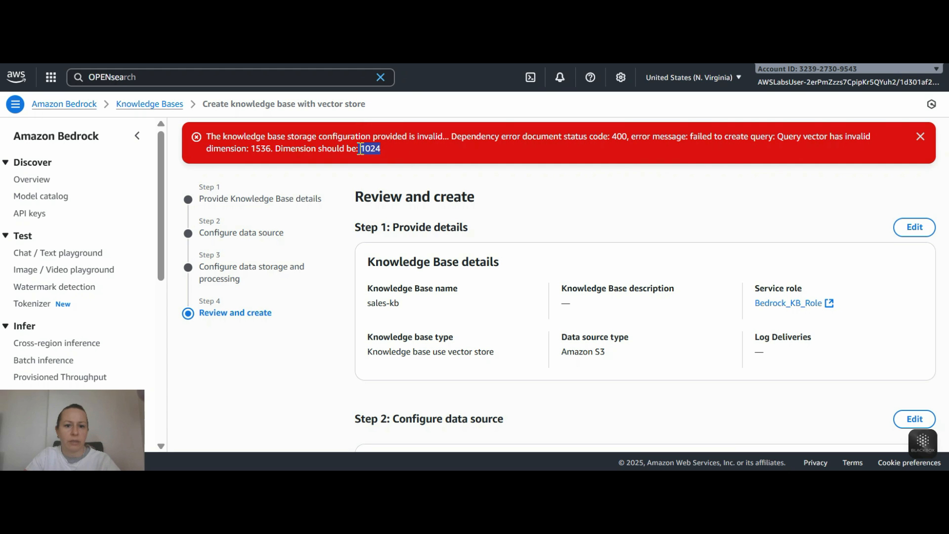
left_click(255, 273)
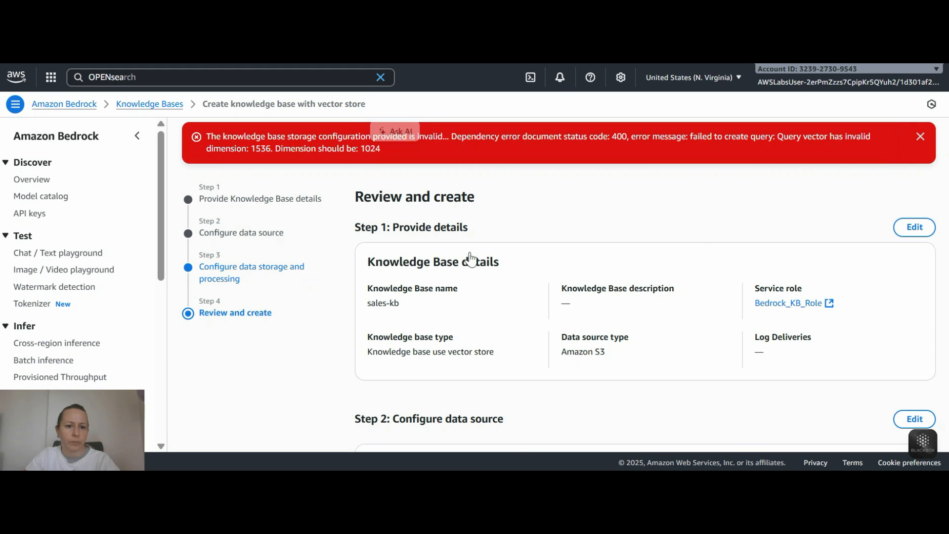
scroll(704, 241, "down", 3)
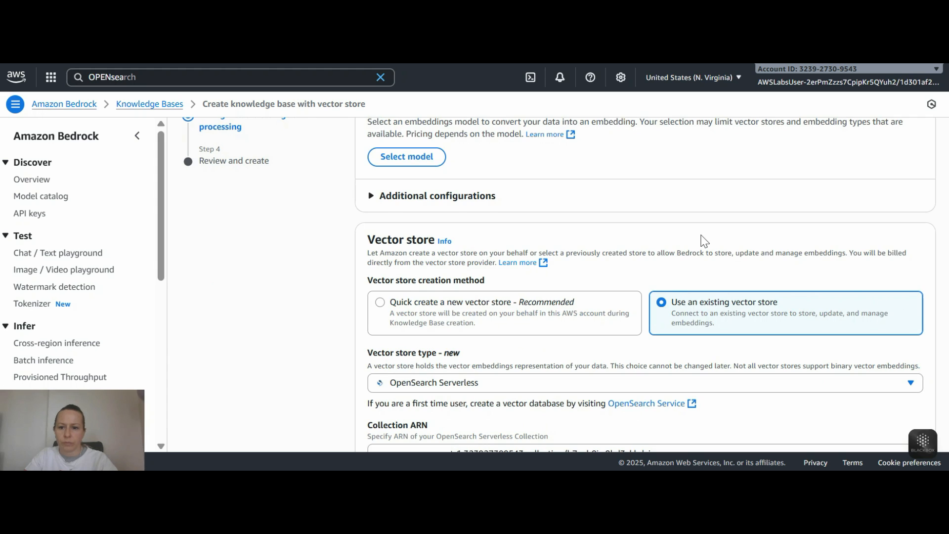
scroll(704, 241, "down", 6)
scroll(704, 241, "down", 3)
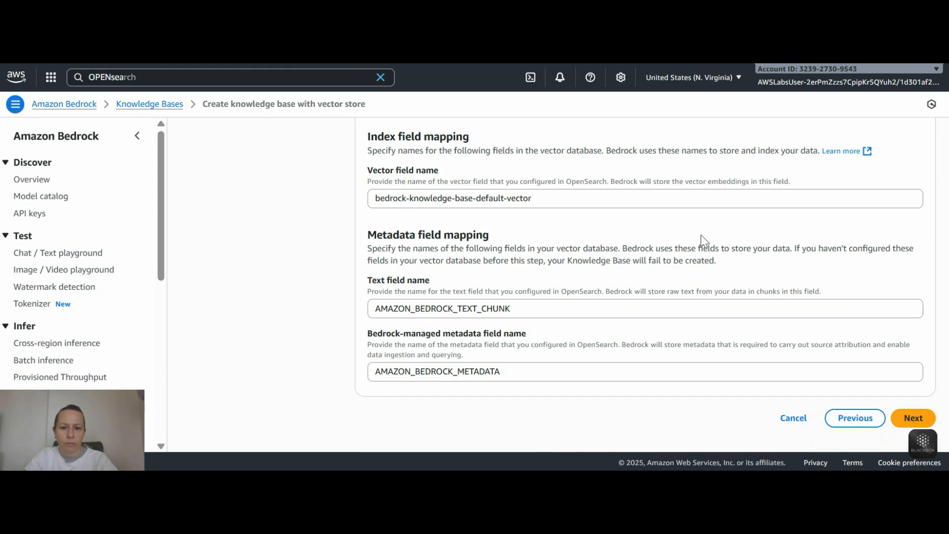
Expand the embeddings model's additional configurations and examine the embeddings type and vector dimensions settings
scroll(704, 241, "up", 10)
left_click(460, 241)
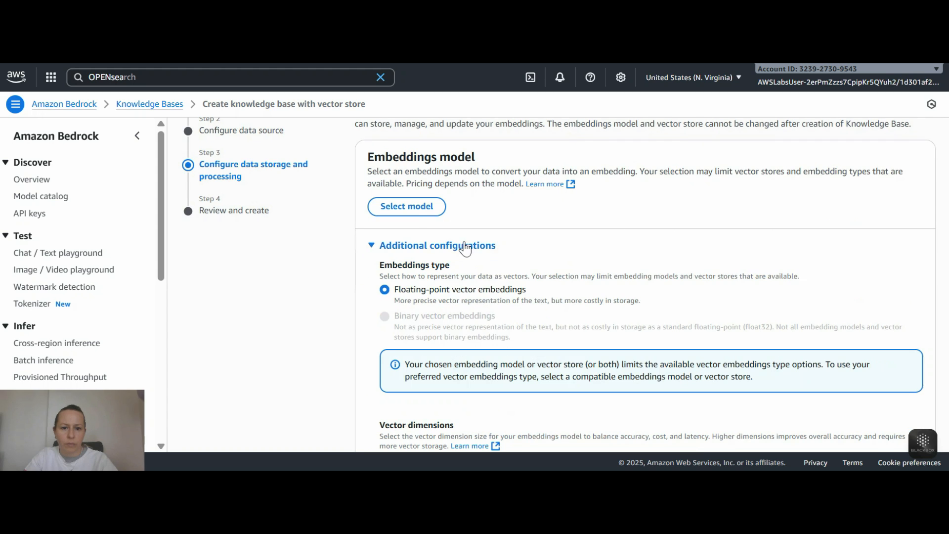
scroll(576, 250, "down", 3)
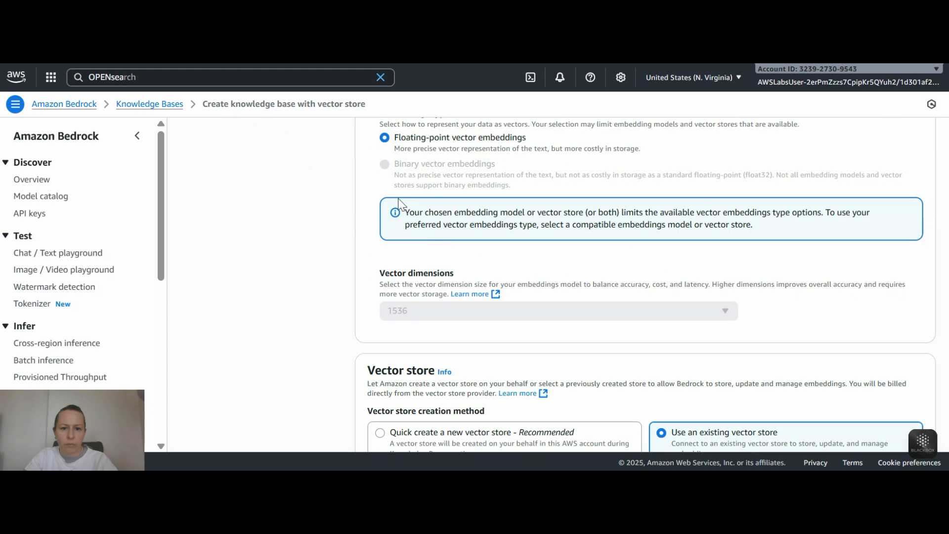
scroll(447, 217, "up", 5)
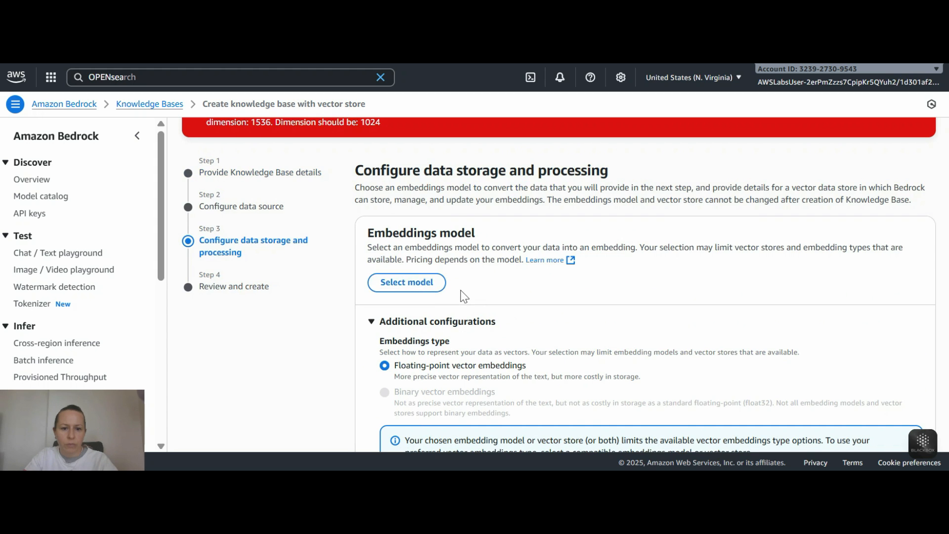
scroll(463, 296, "down", 5)
scroll(435, 315, "up", 3)
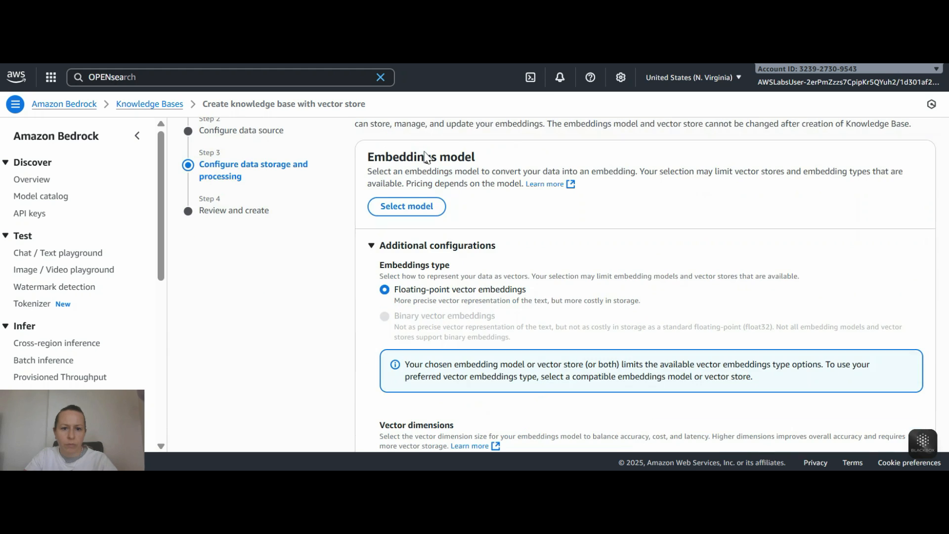
Try Amazon's Titan Embeddings G1 - Text v1.2 as the embeddings model and check its vector dimensions setting
left_click(420, 207)
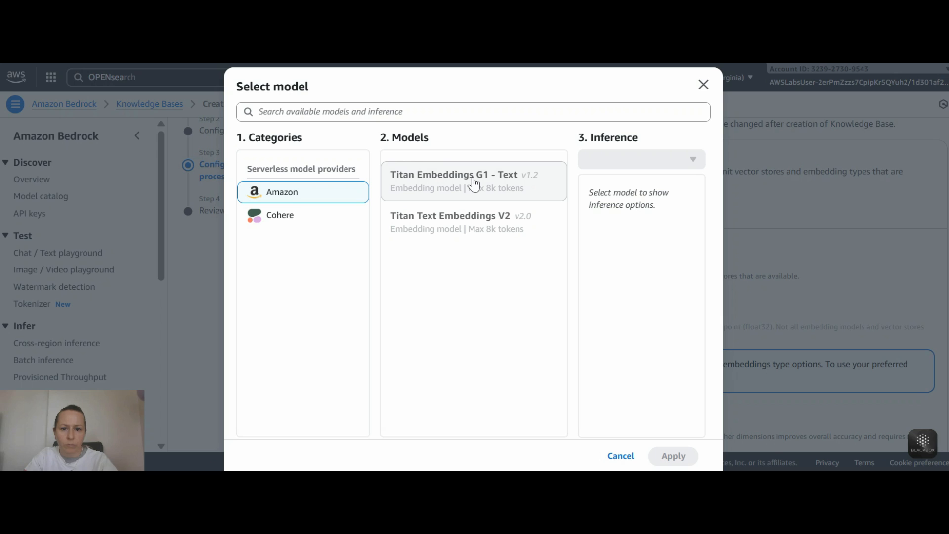
left_click(526, 183)
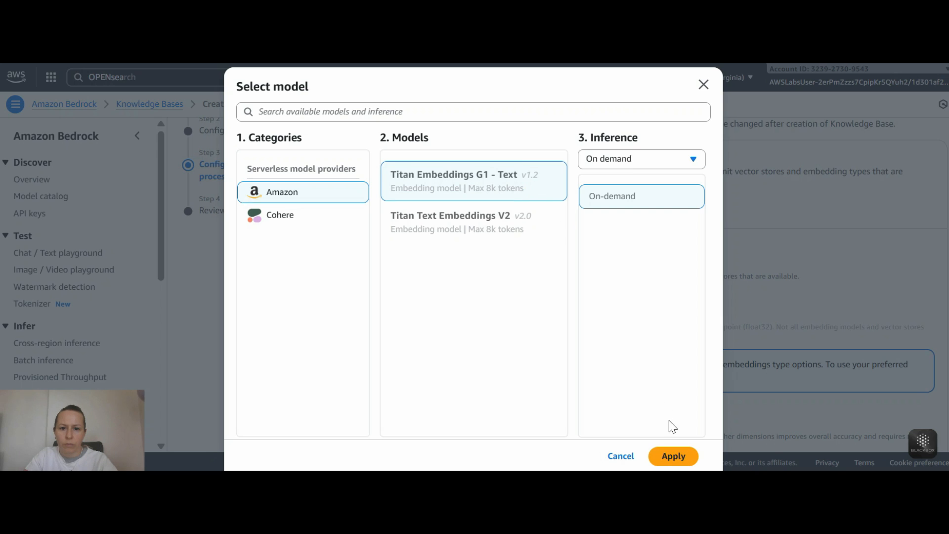
left_click(491, 229)
left_click(502, 176)
left_click(670, 455)
scroll(572, 197, "down", 5)
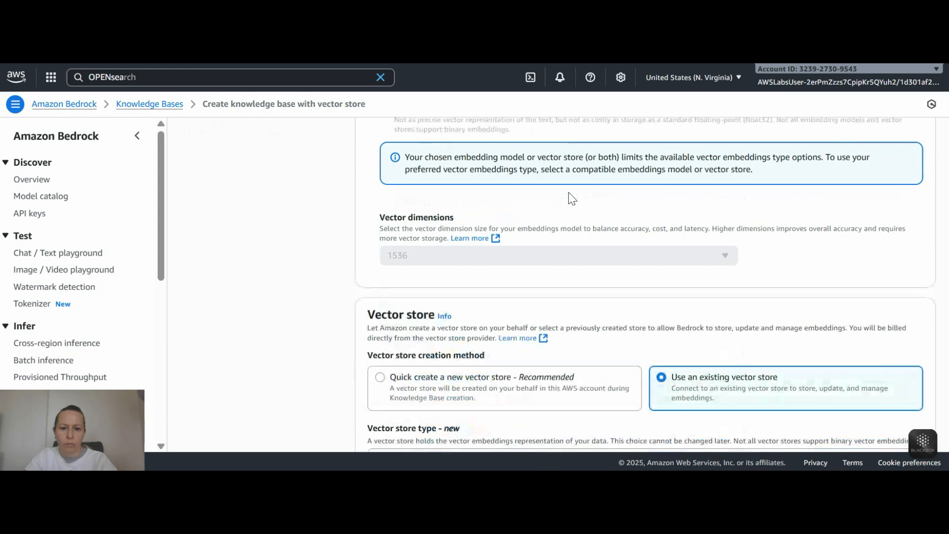
scroll(568, 192, "up", 6)
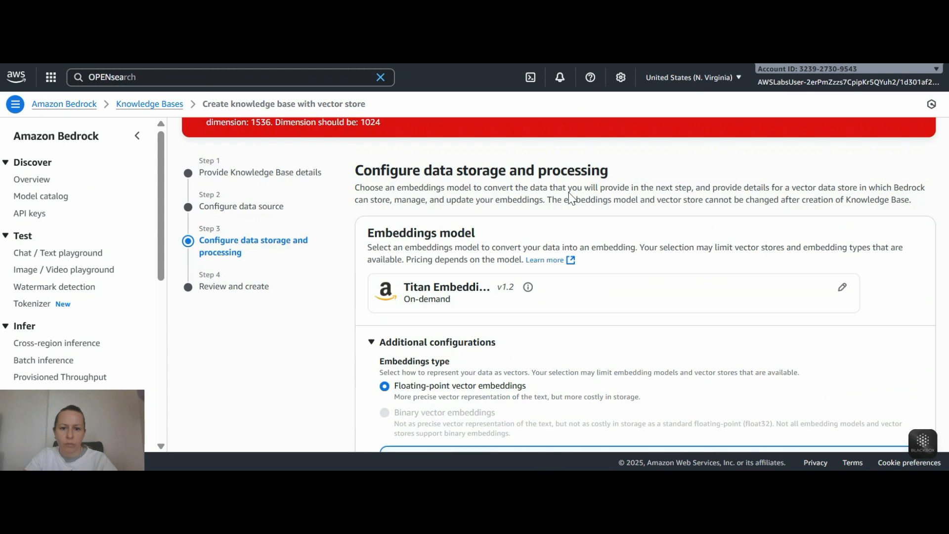
Change the embeddings model to Titan Text Embeddings V2 with on-demand inference and check that its vector dimensions match the required 1024
left_click(842, 287)
left_click(539, 226)
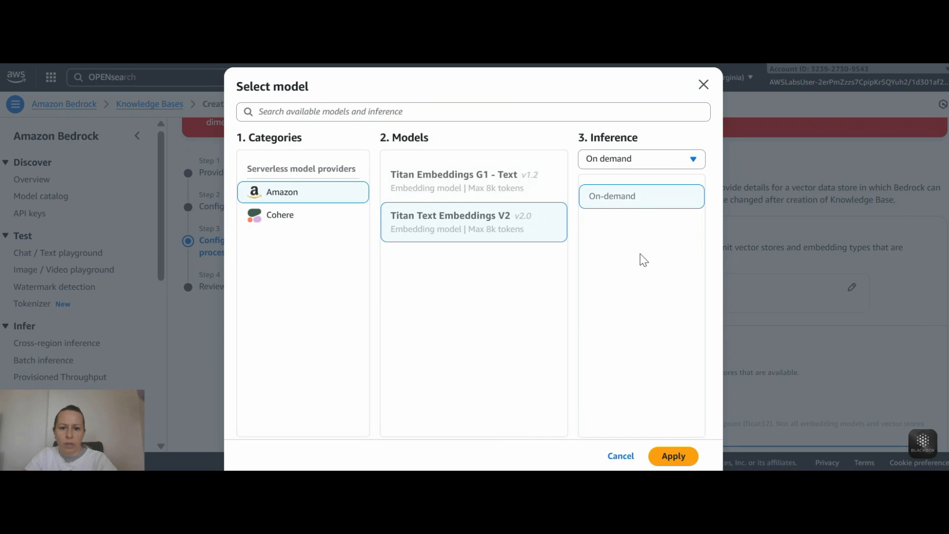
left_click(673, 455)
scroll(574, 257, "down", 5)
left_click(424, 279)
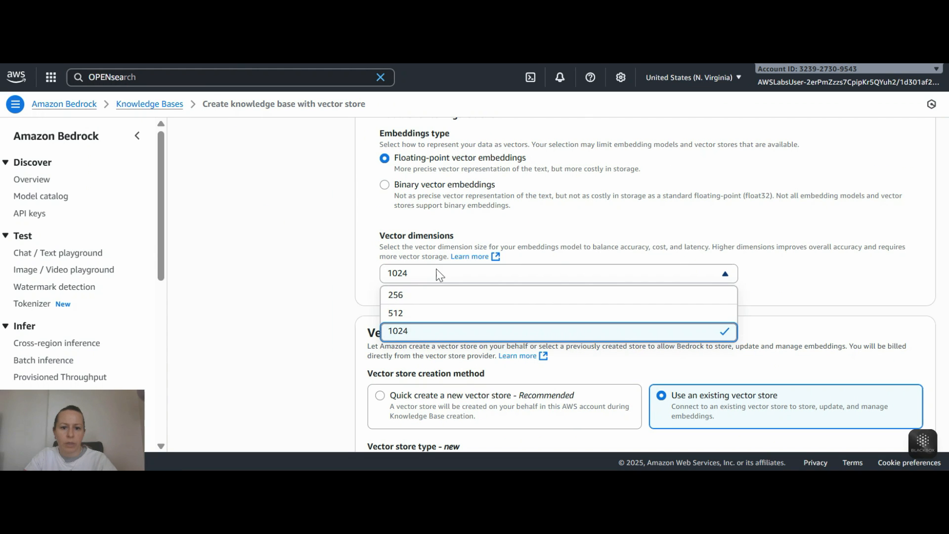
left_click(536, 223)
scroll(425, 215, "up", 3)
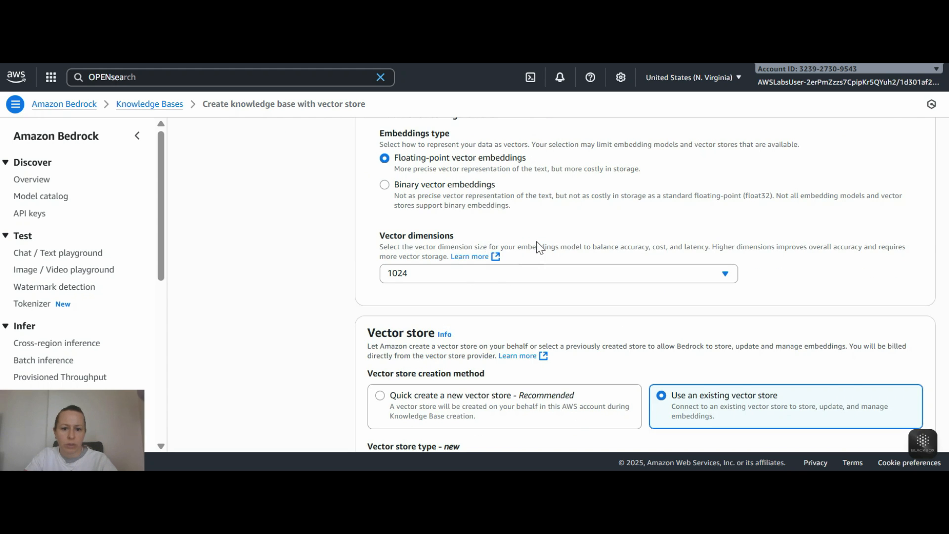
Continue to the review with the new embeddings model and create the sales-kb knowledge base
scroll(499, 236, "down", 10)
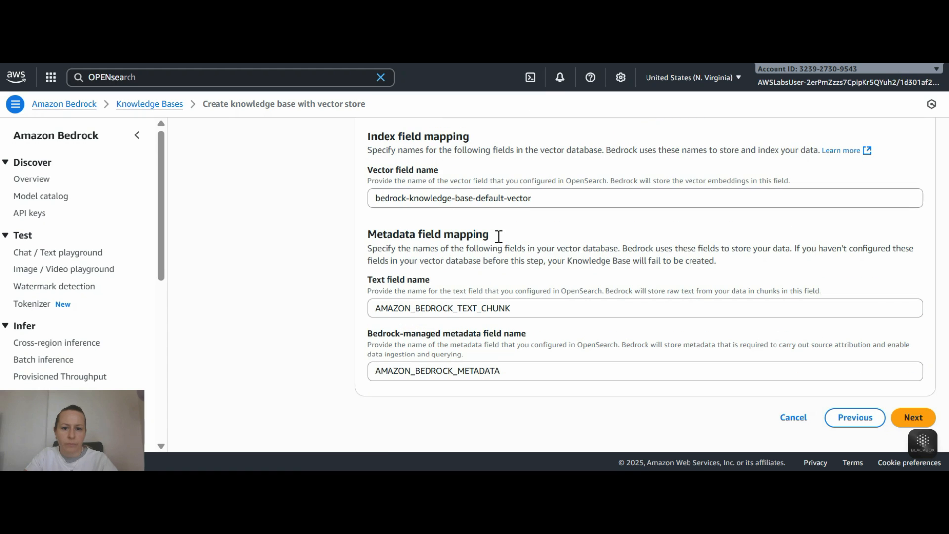
left_click(910, 418)
scroll(686, 202, "down", 15)
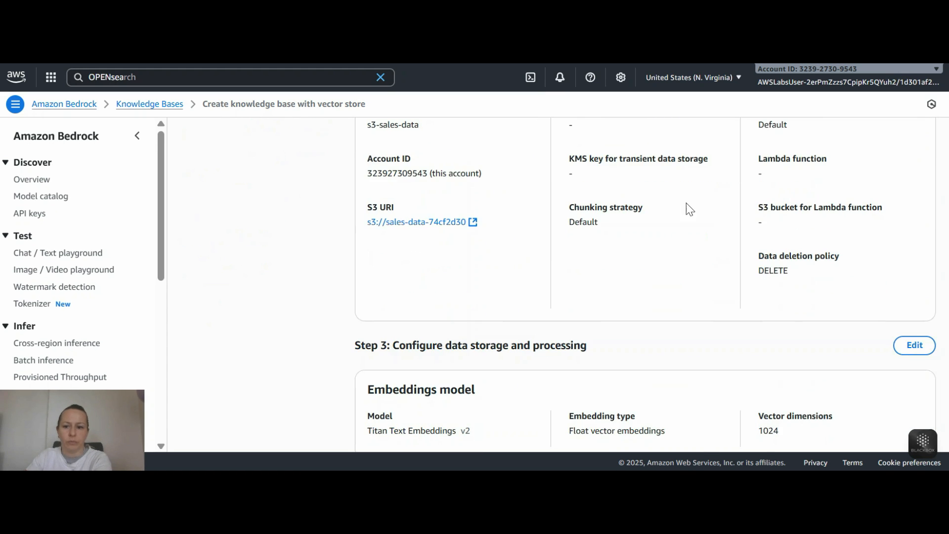
left_click(855, 417)
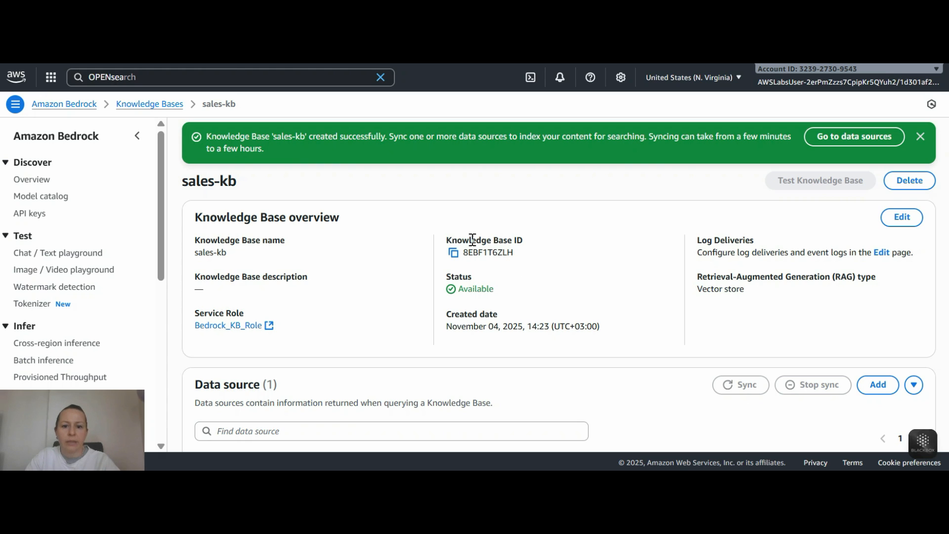
Copy the Knowledge Base ID from the sales-kb overview
left_click_drag(525, 241, 446, 240)
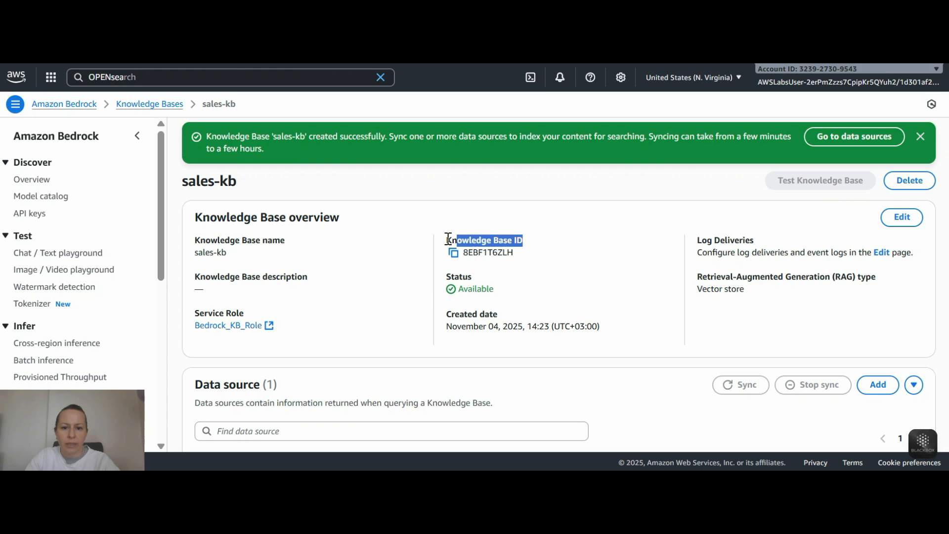
left_click(568, 248)
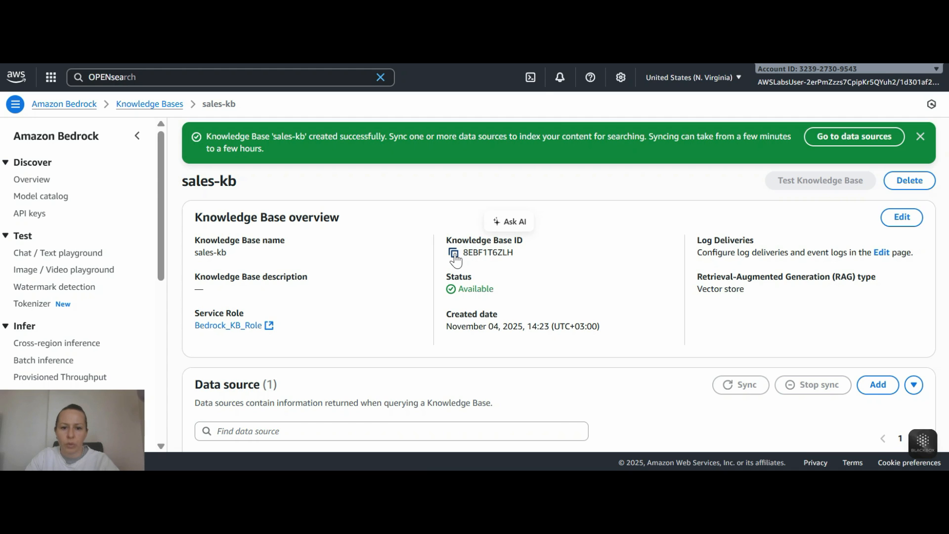
left_click(453, 254)
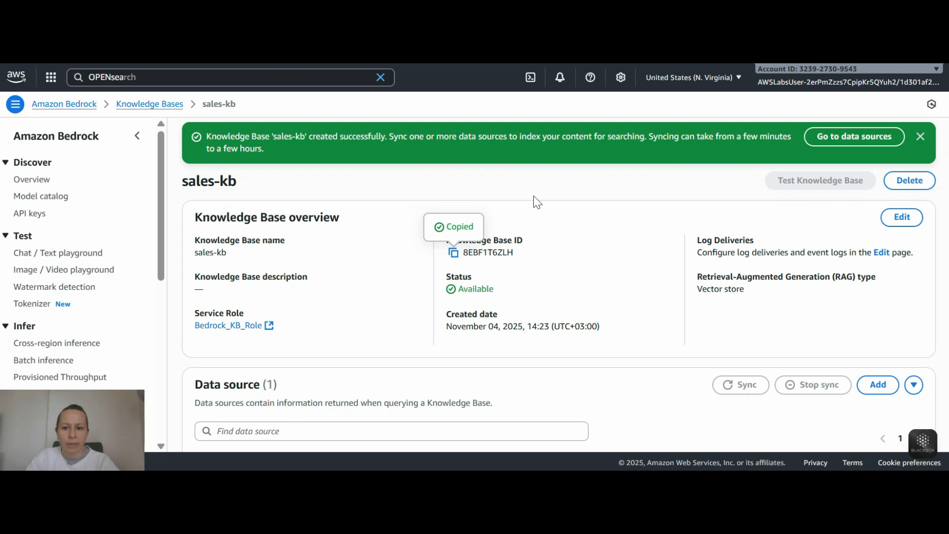
Select the s3-sales-data data source of the knowledge base and start syncing it
scroll(573, 196, "down", 6)
scroll(571, 192, "up", 2)
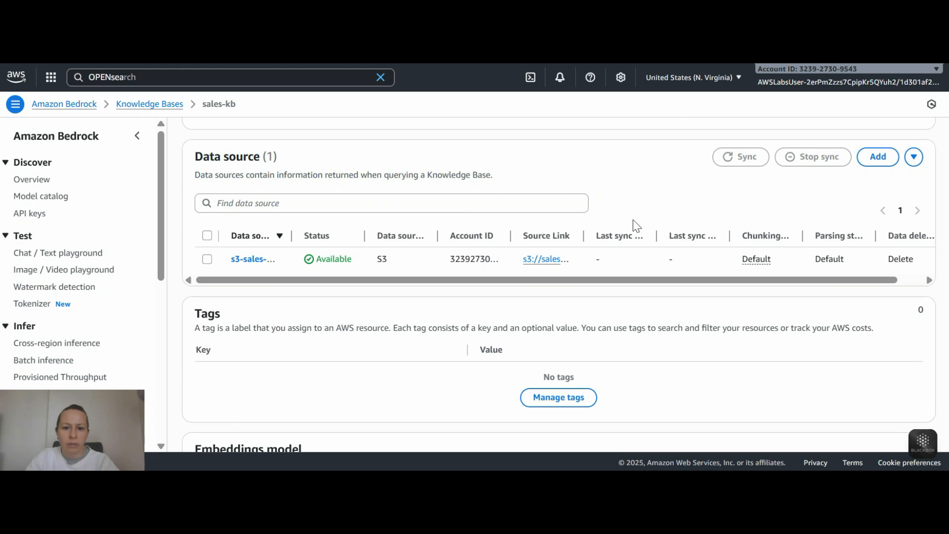
left_click(207, 259)
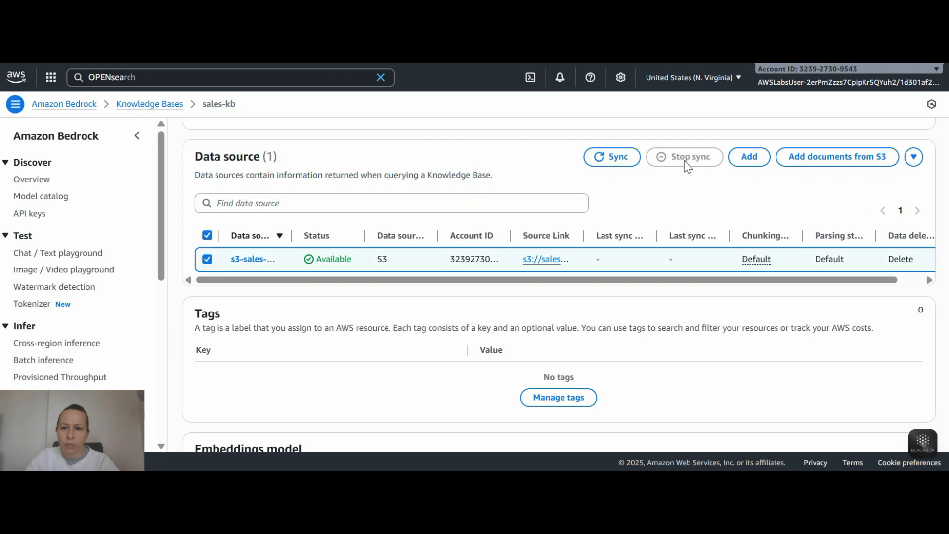
left_click(612, 157)
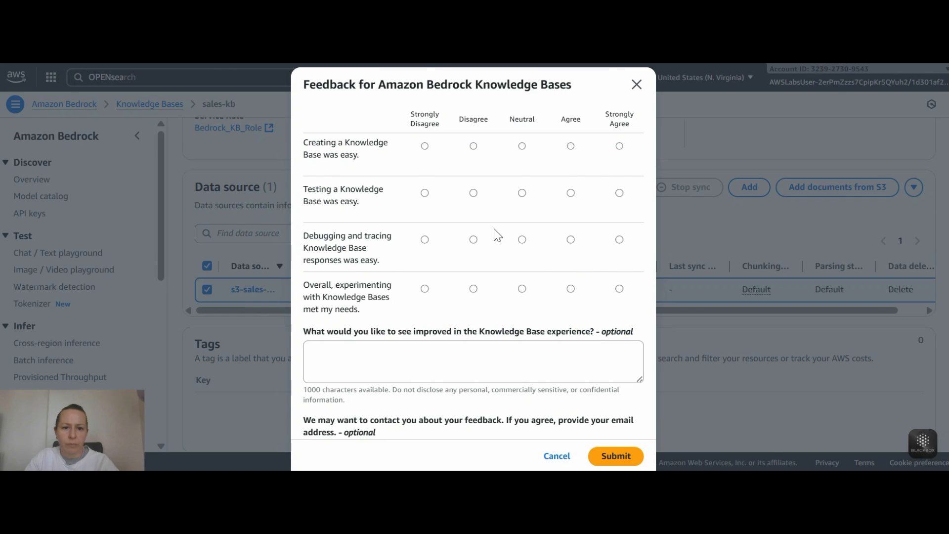
Submit the Knowledge Bases feedback survey with Strongly Agree for testing and Agree for creating, debugging and overall experience, and dismiss it
scroll(501, 232, "down", 2)
left_click(569, 239)
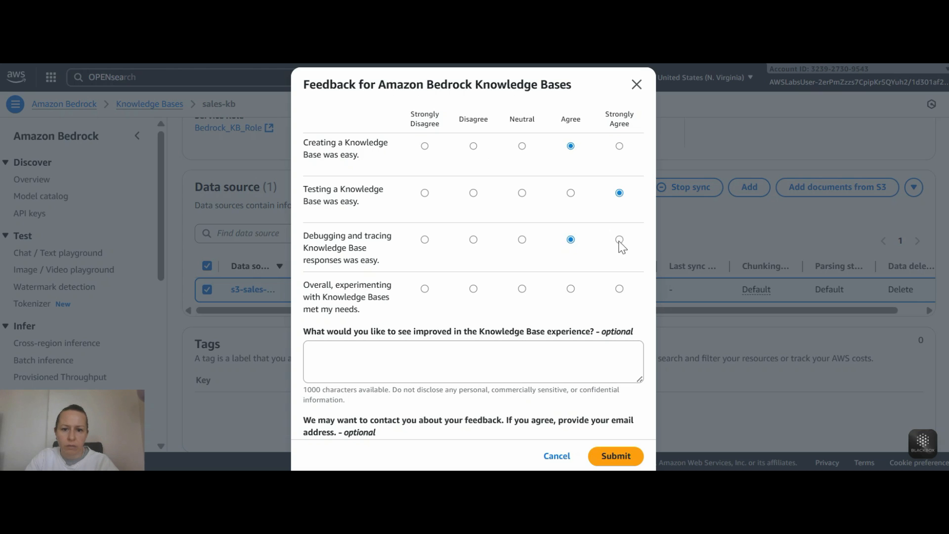
left_click(570, 290)
scroll(598, 306, "down", 1)
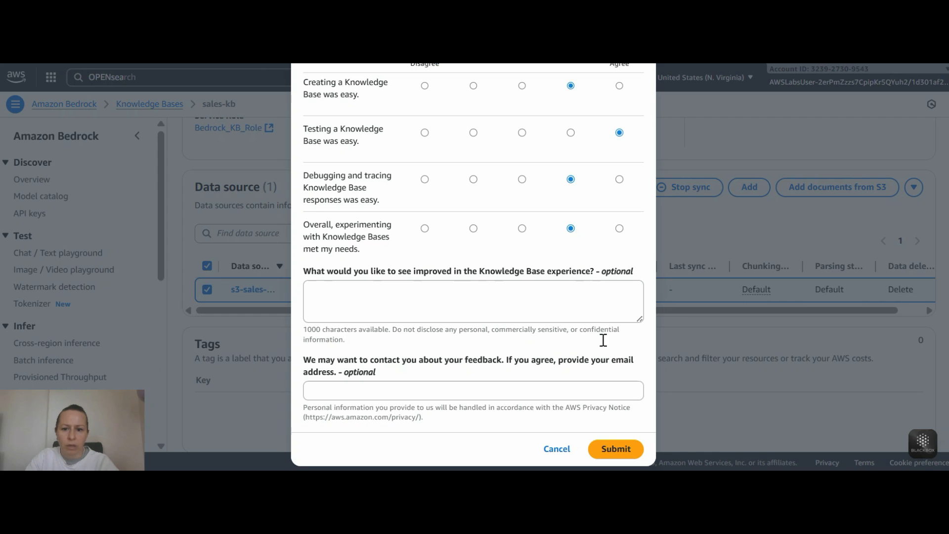
left_click(617, 451)
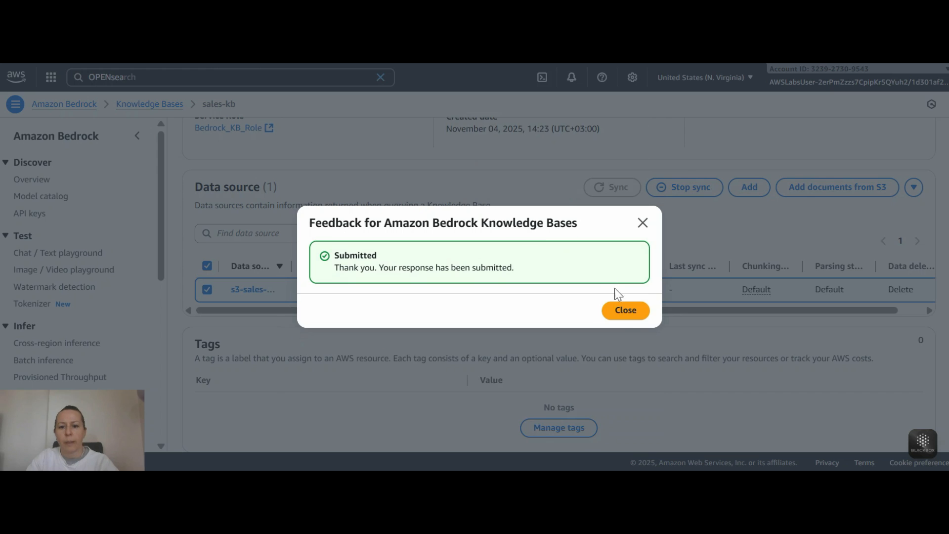
left_click(626, 309)
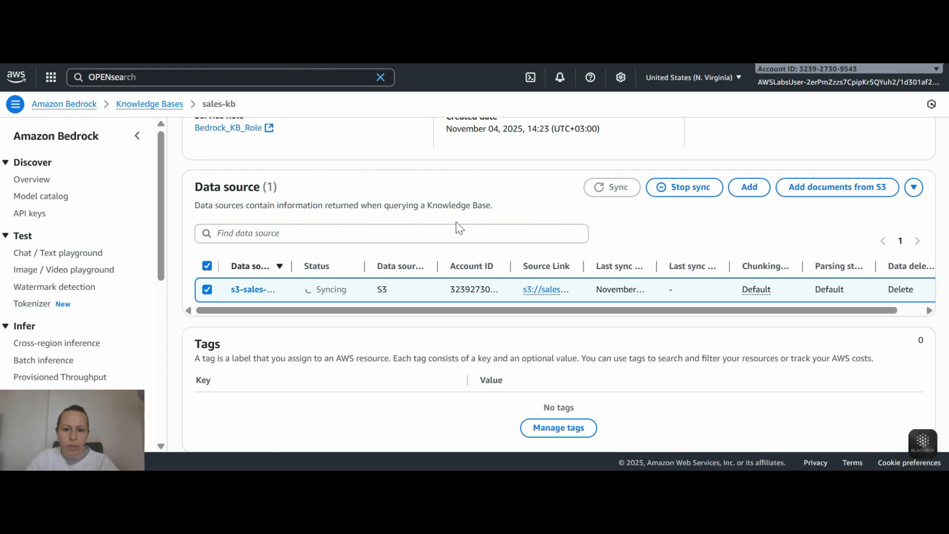
Check the sync status of the s3-sales-data data source and examine its sync history and the indexing status of its documents
scroll(455, 221, "down", 2)
scroll(546, 198, "up", 1)
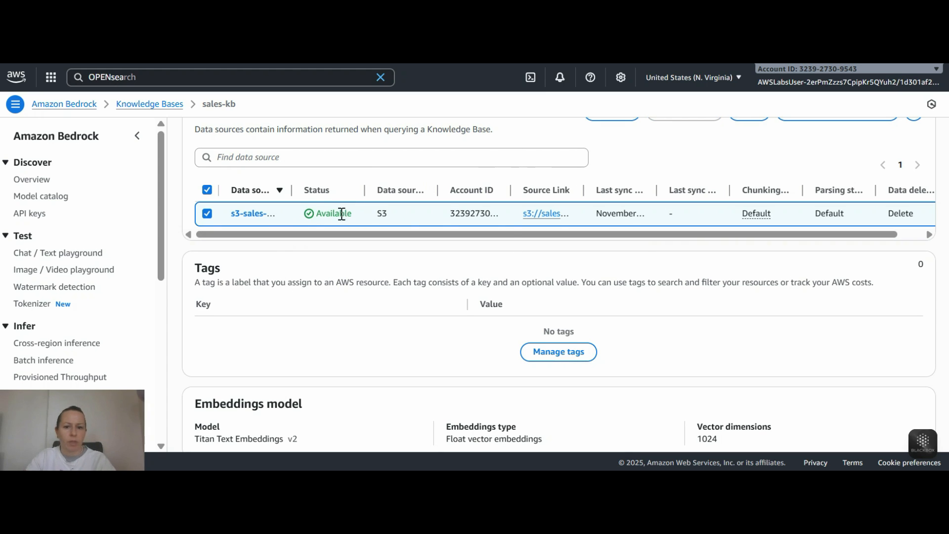
left_click(250, 216)
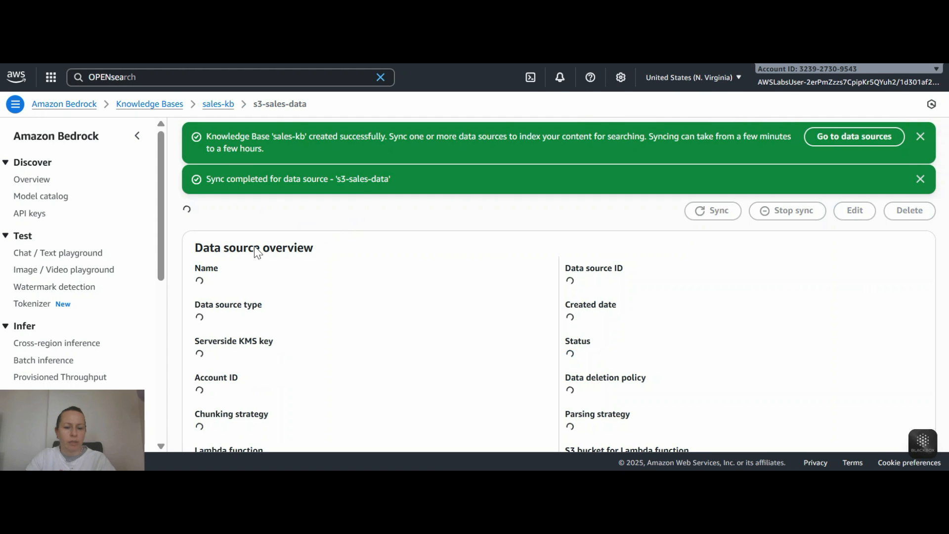
scroll(103, 284, "down", 5)
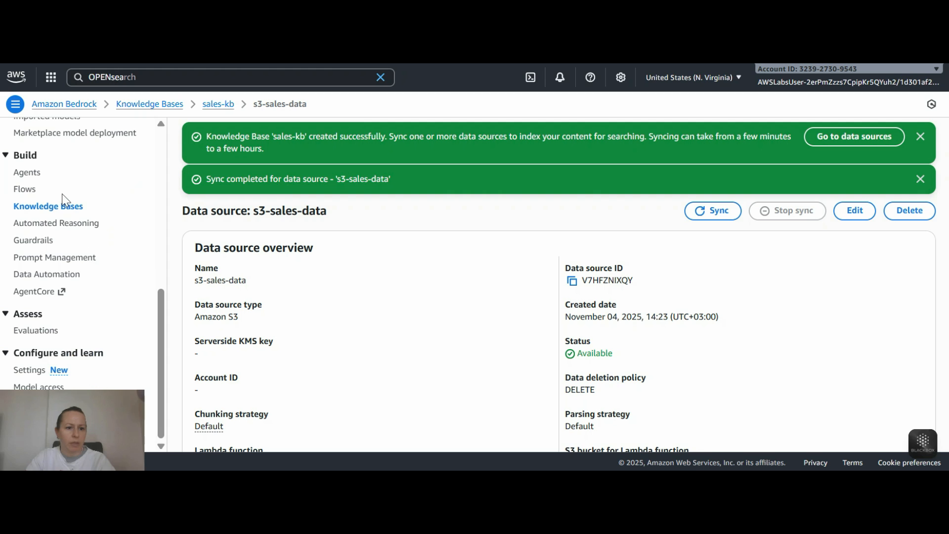
scroll(535, 239, "down", 10)
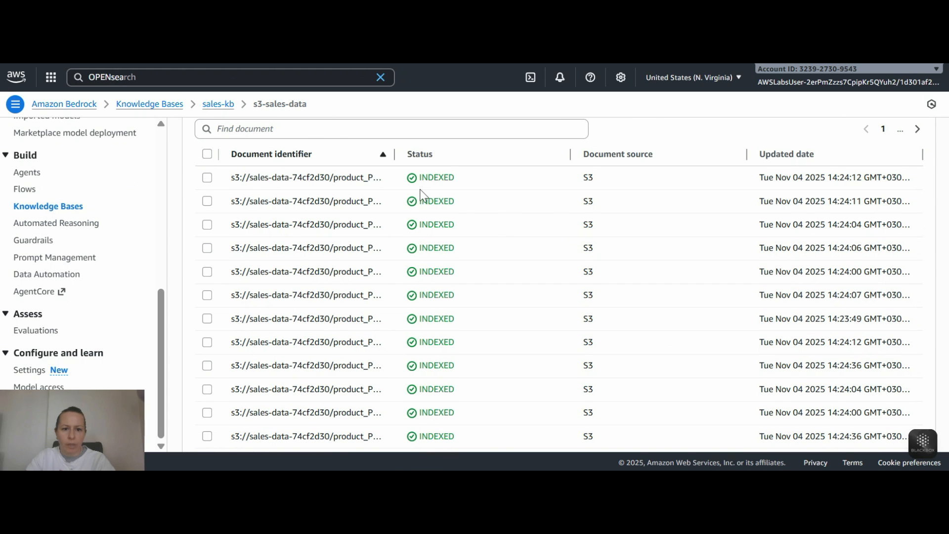
scroll(422, 195, "up", 2)
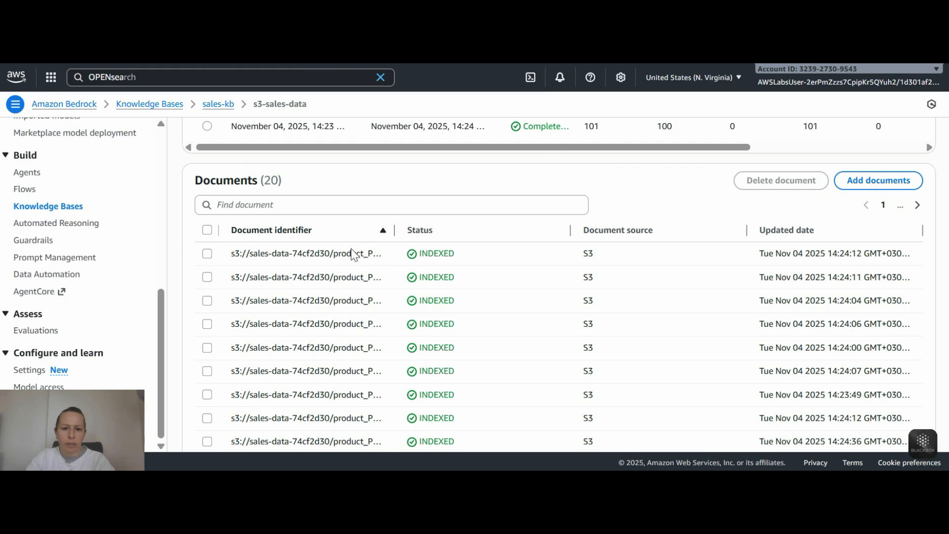
scroll(408, 258, "up", 2)
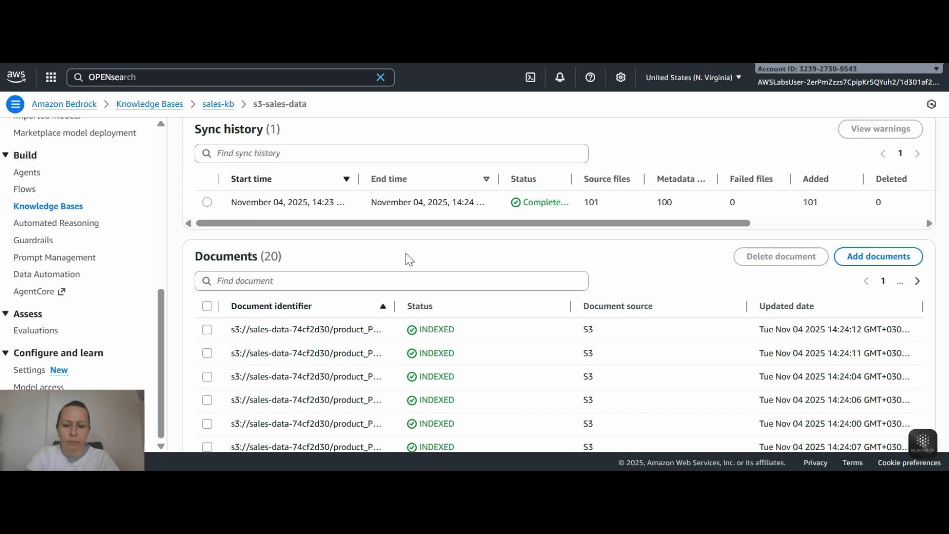
scroll(409, 259, "up", 5)
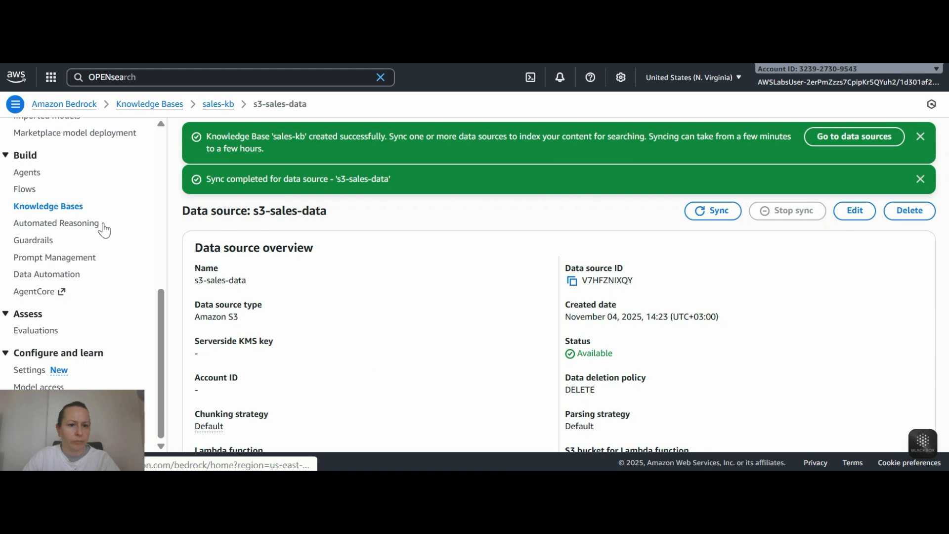
Return to the knowledge bases list and open the test page for sales-kb
left_click(69, 207)
scroll(262, 266, "down", 3)
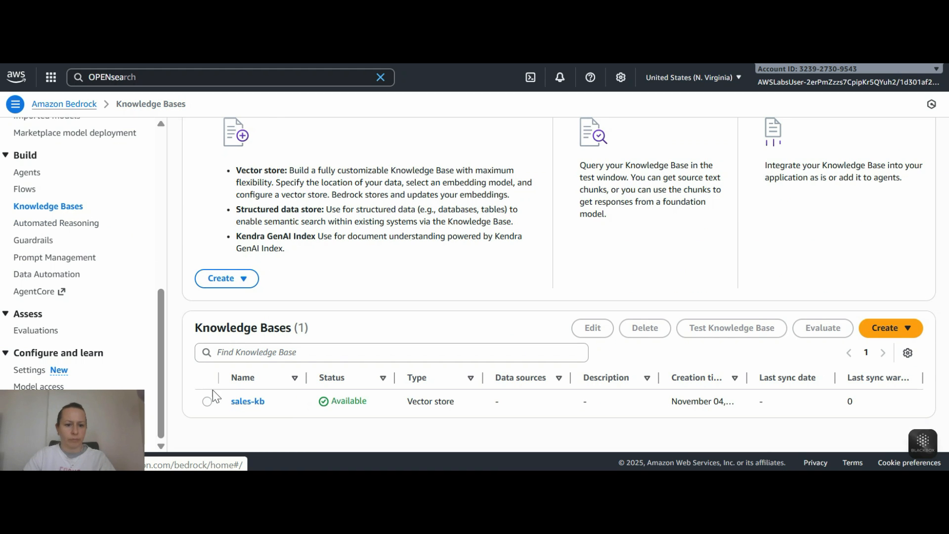
left_click(208, 402)
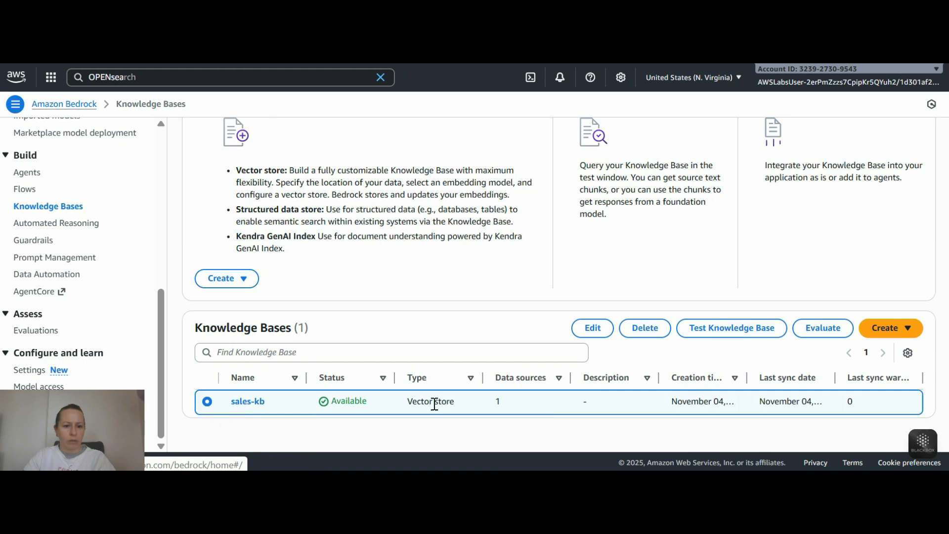
left_click(750, 331)
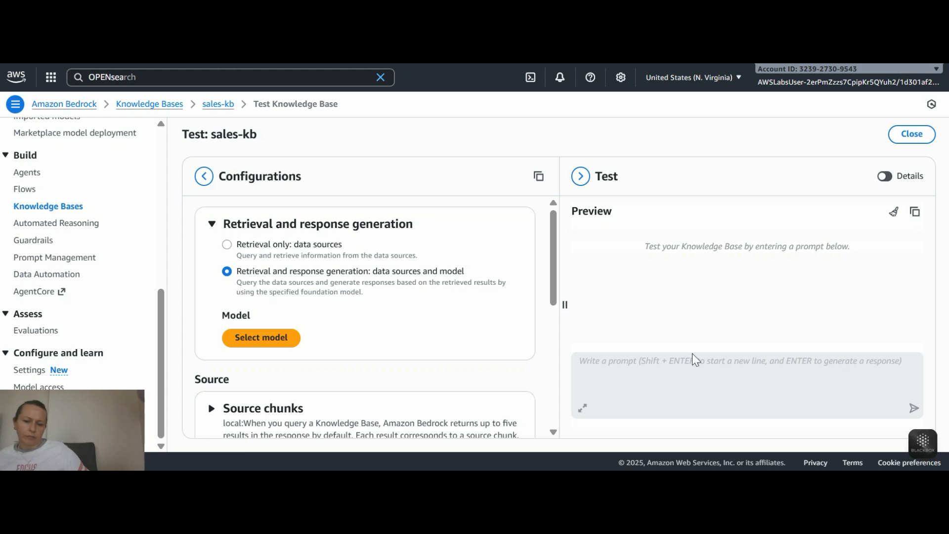
Set Amazon's Nova Lite 1.0 as the model for retrieval and response generation
left_click(262, 337)
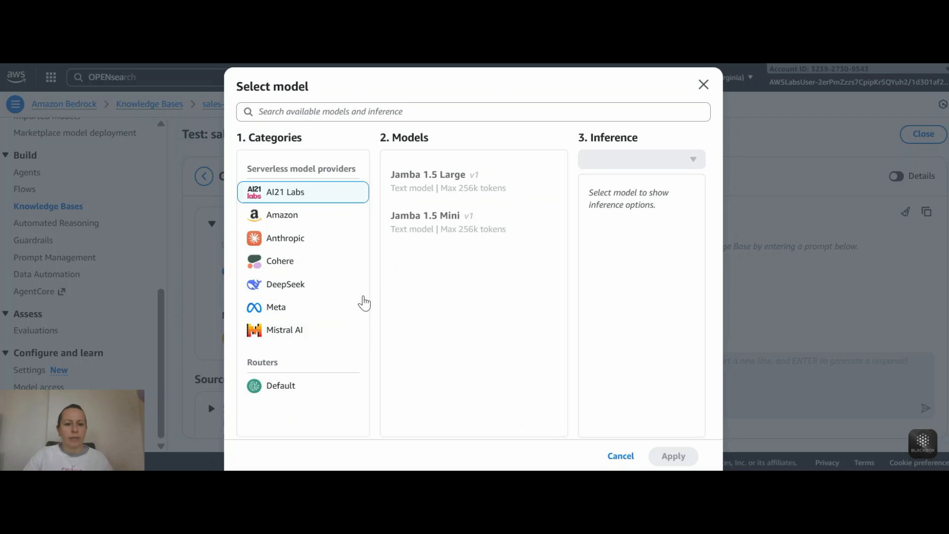
left_click(306, 213)
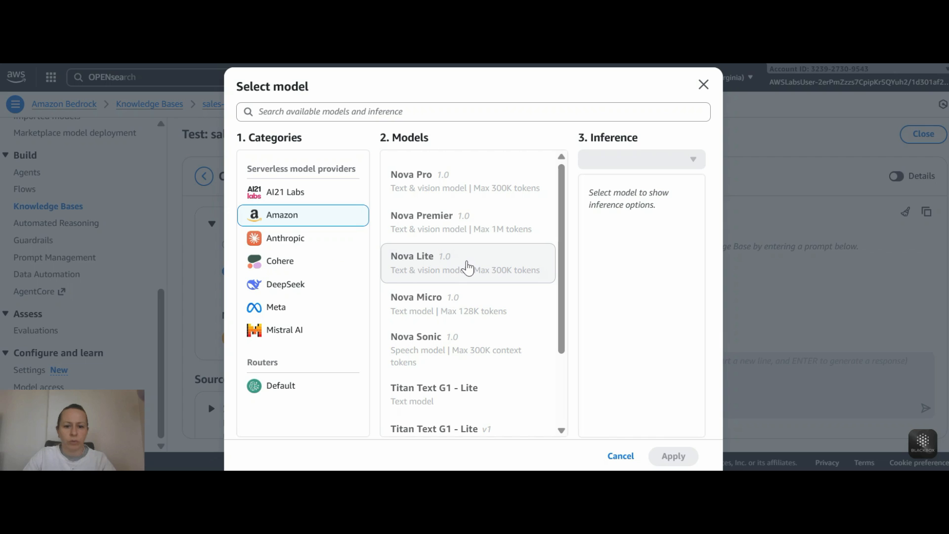
left_click(467, 267)
left_click(673, 455)
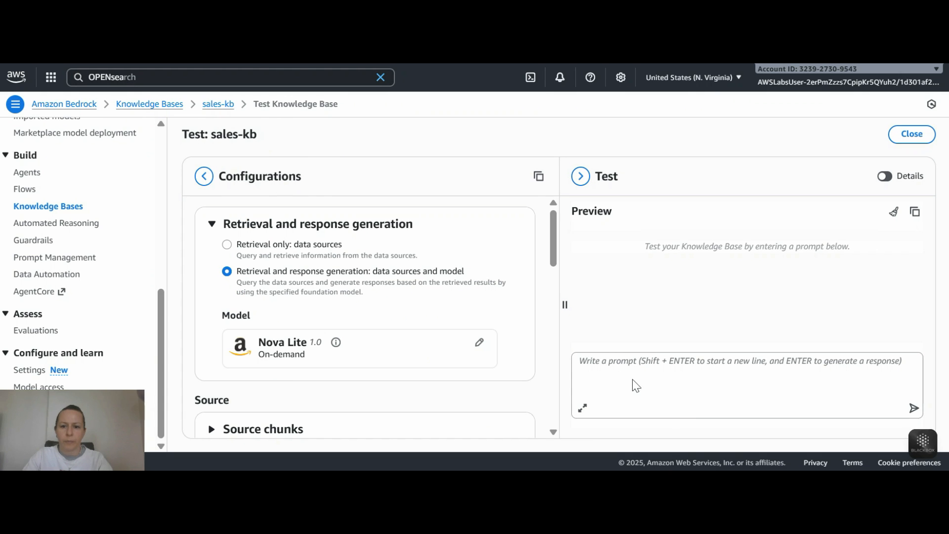
Ask the knowledge base "Which ProductId had the lowest Q1 sales?"
left_click(663, 363)
type("Which ProductId had the lowest Q1 sales?")
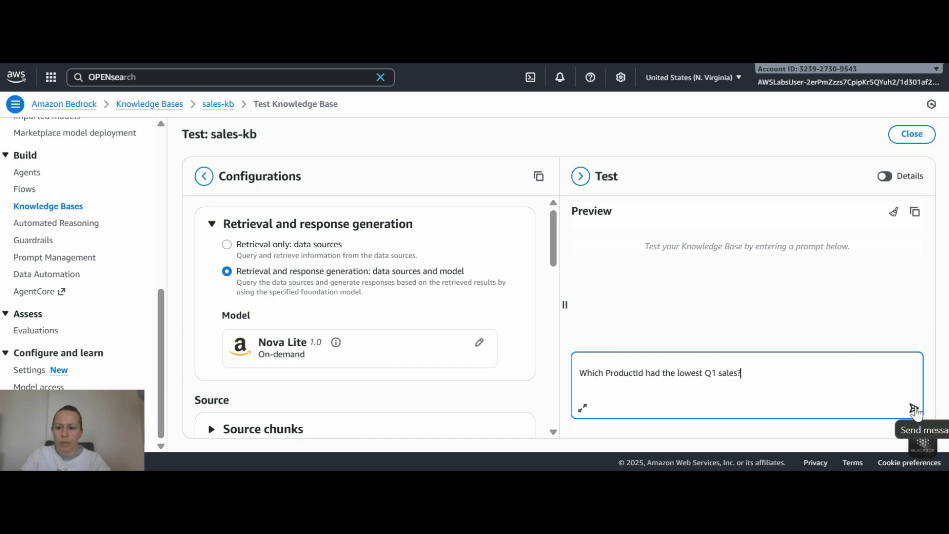
left_click(913, 408)
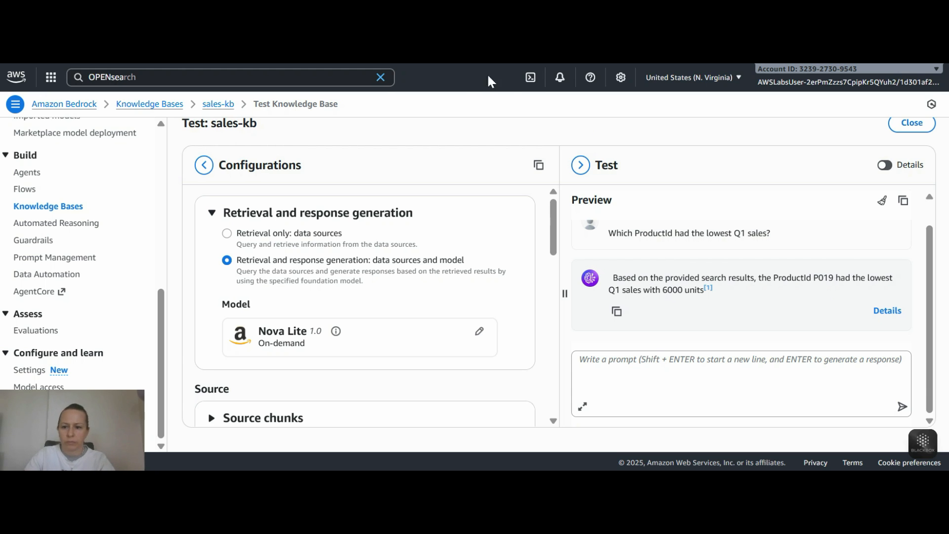
Open the source details of the lowest Q1 sales answer, enlarge the details area, and examine the retrieved source chunk
left_click(880, 316)
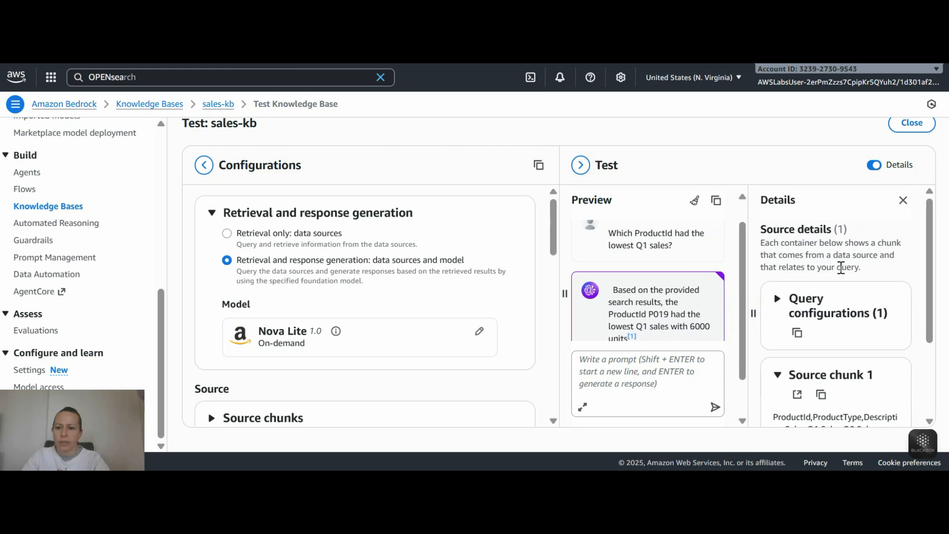
scroll(845, 267, "down", 2)
left_click_drag(753, 313, 812, 313)
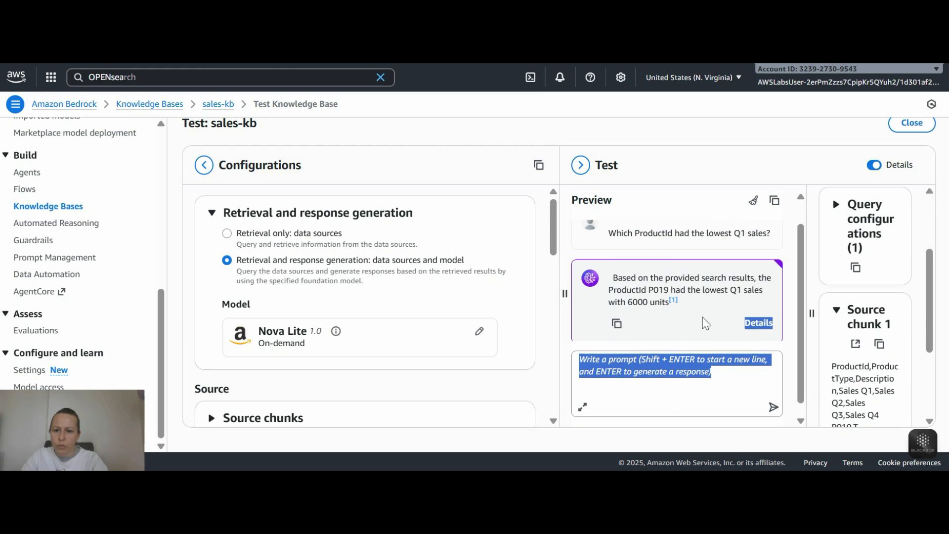
left_click_drag(567, 299, 434, 296)
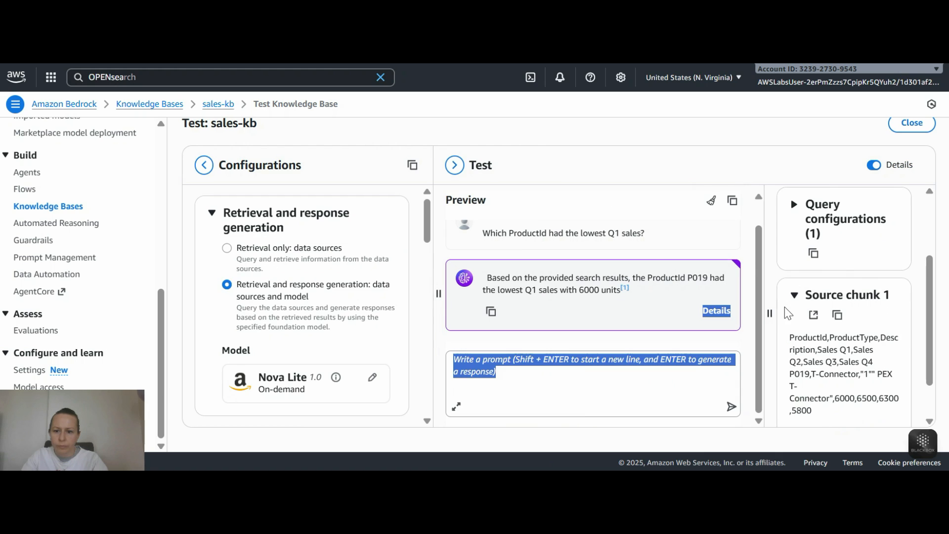
left_click_drag(769, 313, 662, 316)
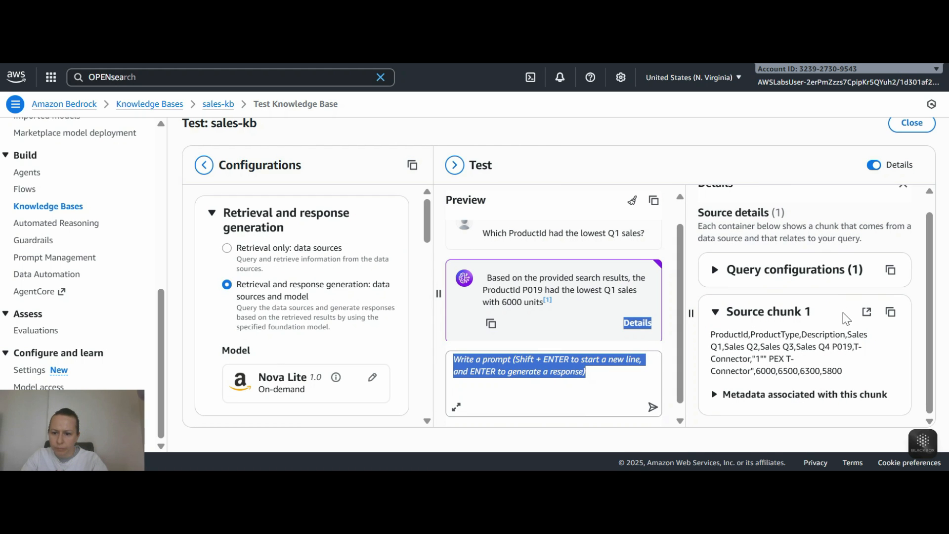
left_click_drag(782, 347, 831, 347)
left_click(759, 349)
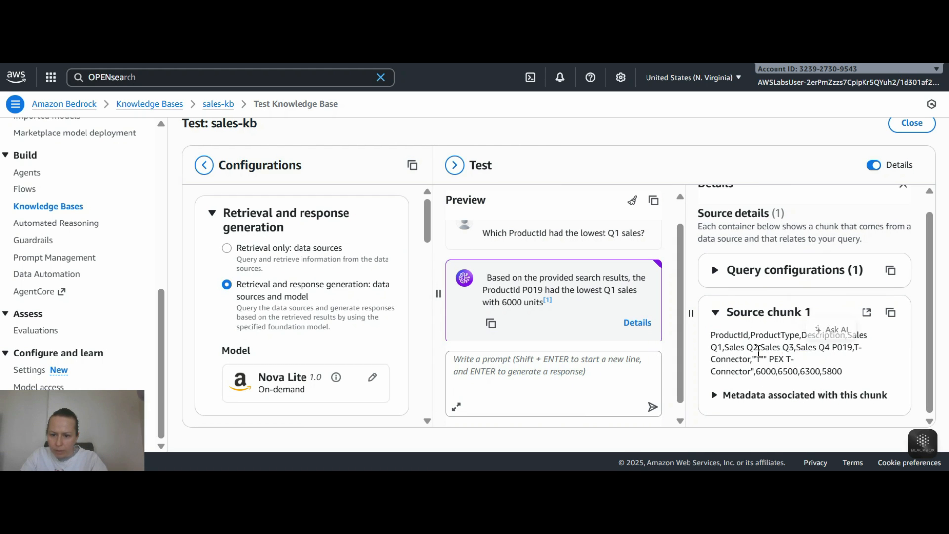
Expand the metadata associated with source chunk 1 and examine both pages of its keys and values, including total_sales
left_click(724, 395)
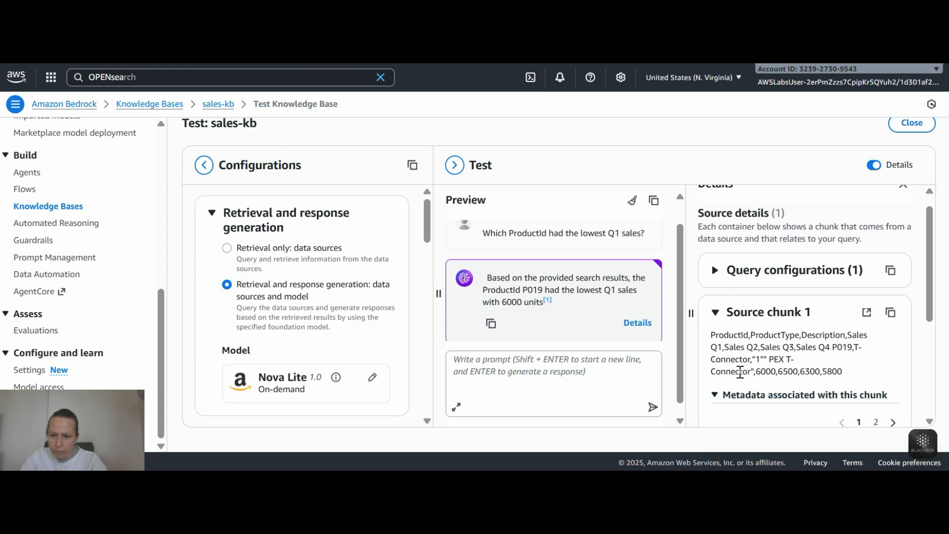
scroll(766, 360, "down", 4)
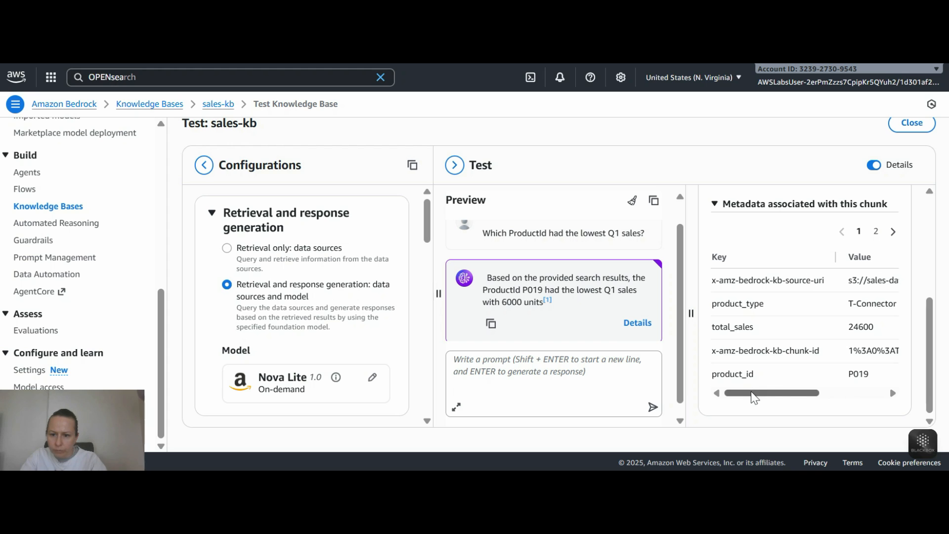
left_click_drag(742, 394, 669, 393)
scroll(787, 319, "up", 4)
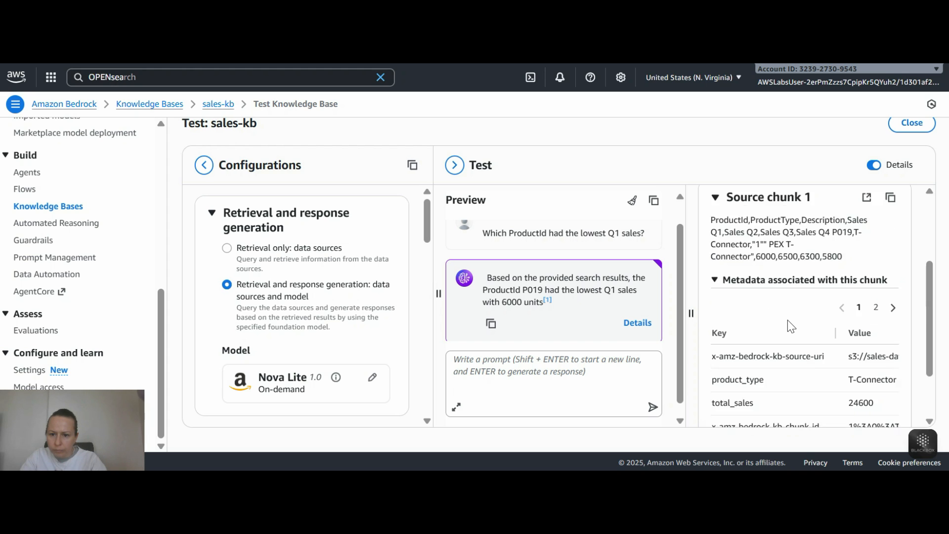
scroll(790, 321, "down", 4)
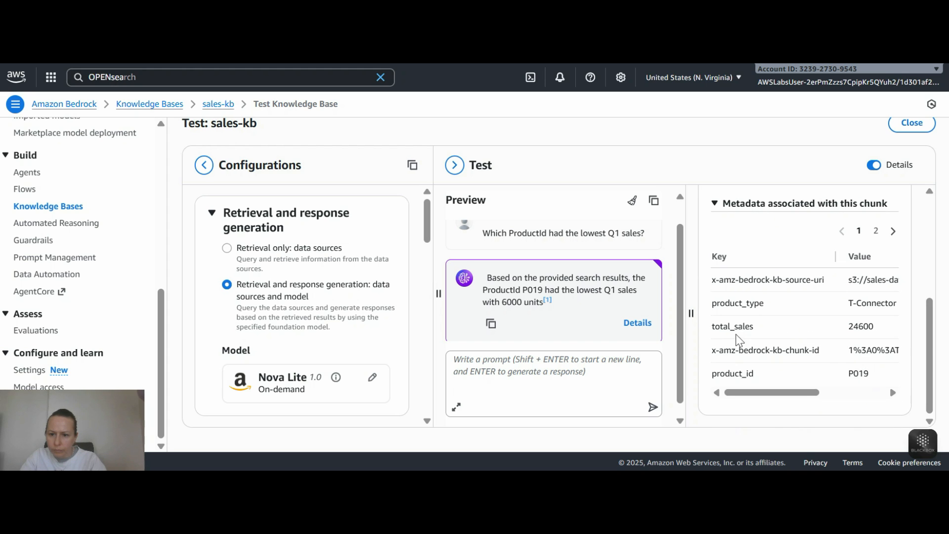
double_click(861, 326)
scroll(823, 316, "up", 4)
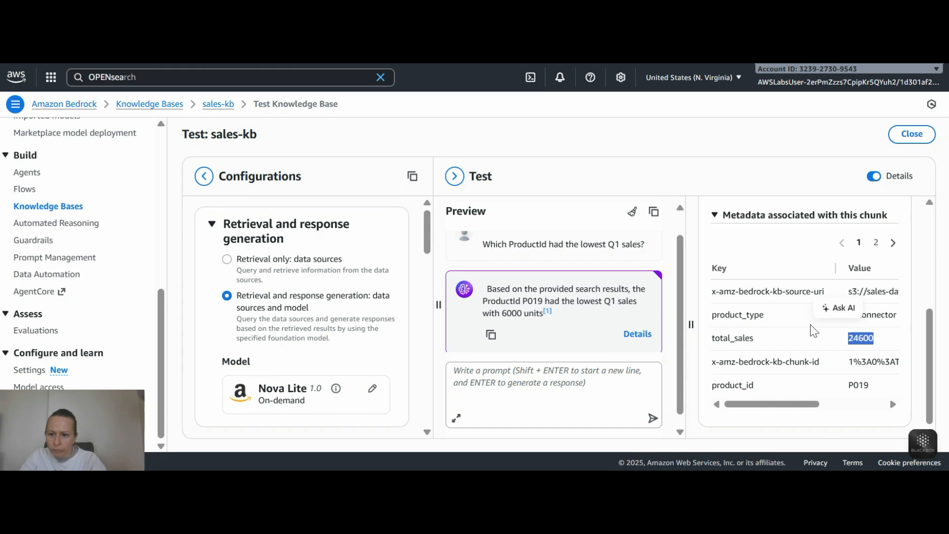
scroll(824, 302, "down", 4)
left_click(892, 242)
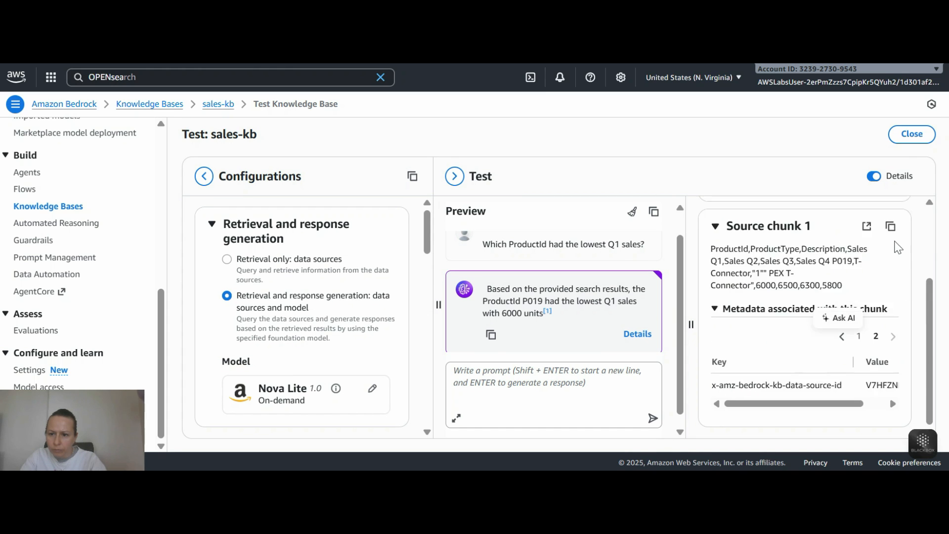
scroll(781, 311, "down", 1)
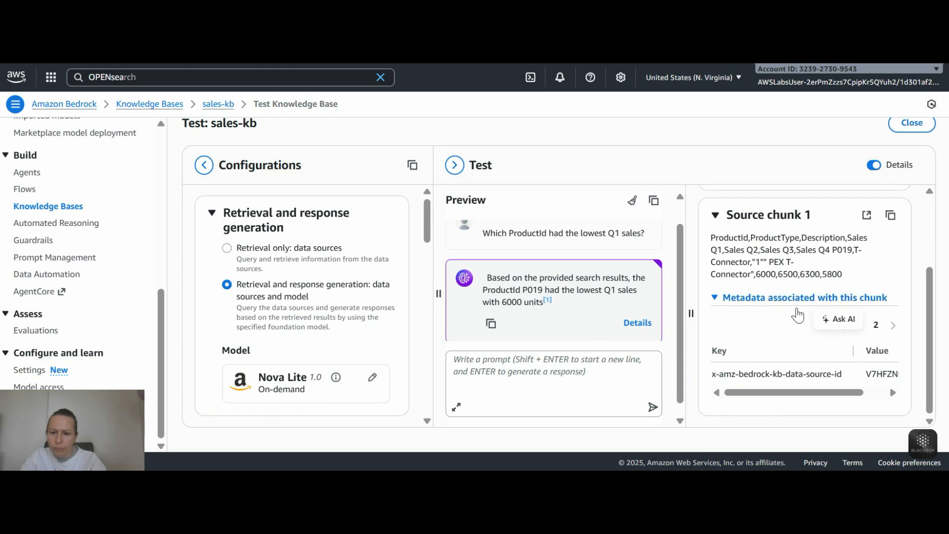
Ask the knowledge base "For AnyCompany, what was the annual sales?"
left_click(652, 352)
type("For AnyCompany, what was the annual sales?")
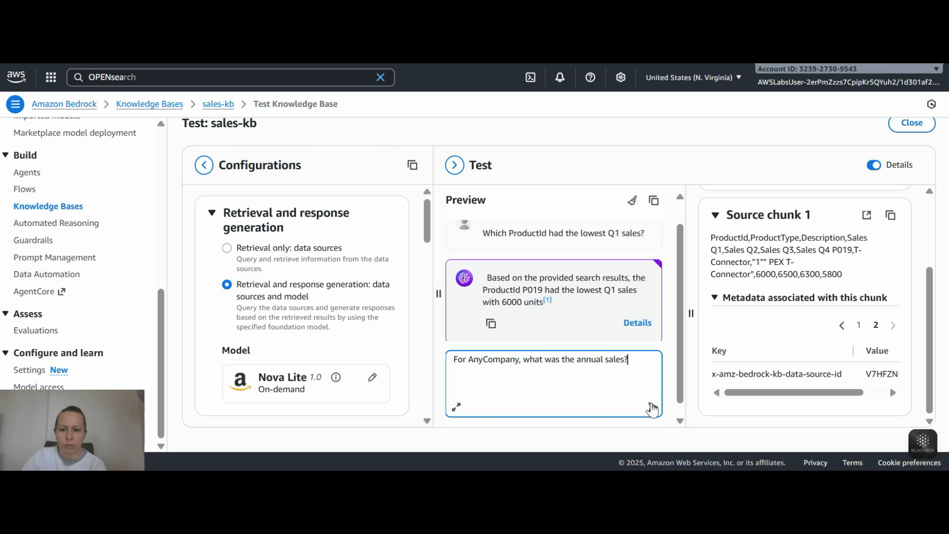
left_click(652, 407)
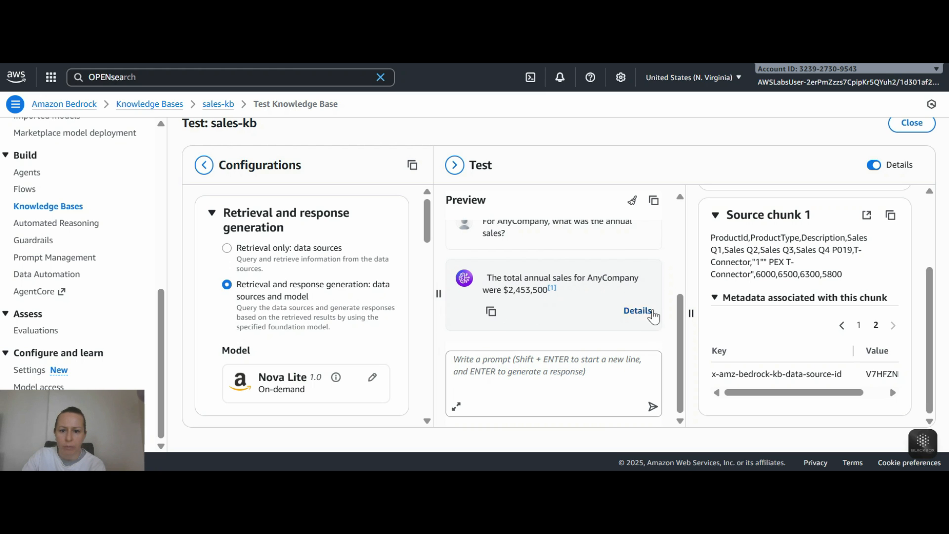
Examine the source chunk and metadata behind the annual sales answer, and open its citation to check the source document
left_click(636, 310)
scroll(794, 269, "up", 3)
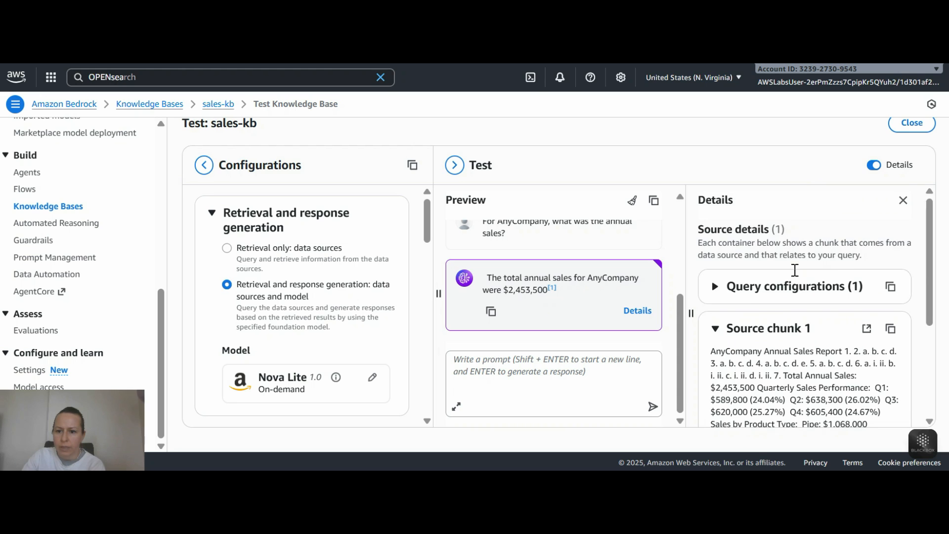
scroll(794, 270, "down", 3)
scroll(869, 319, "up", 3)
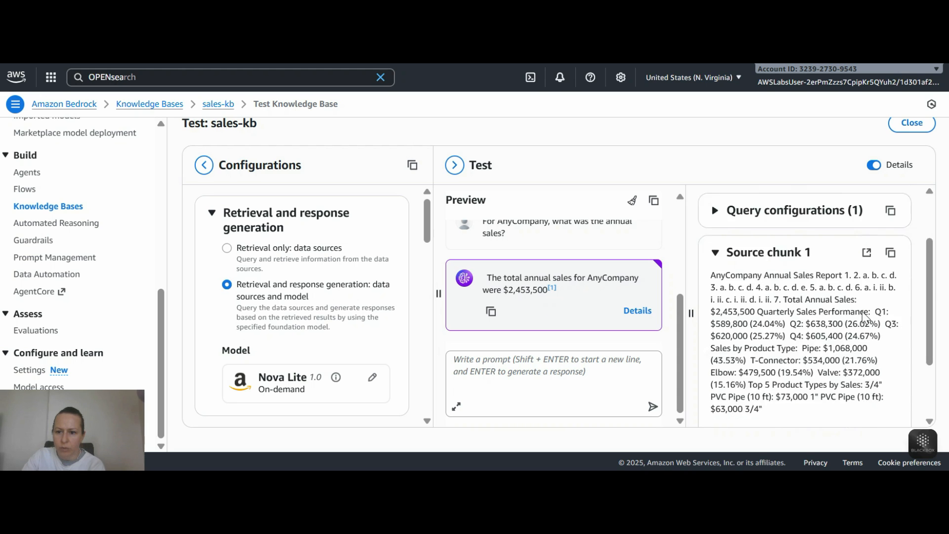
scroll(813, 271, "down", 3)
scroll(815, 267, "down", 1)
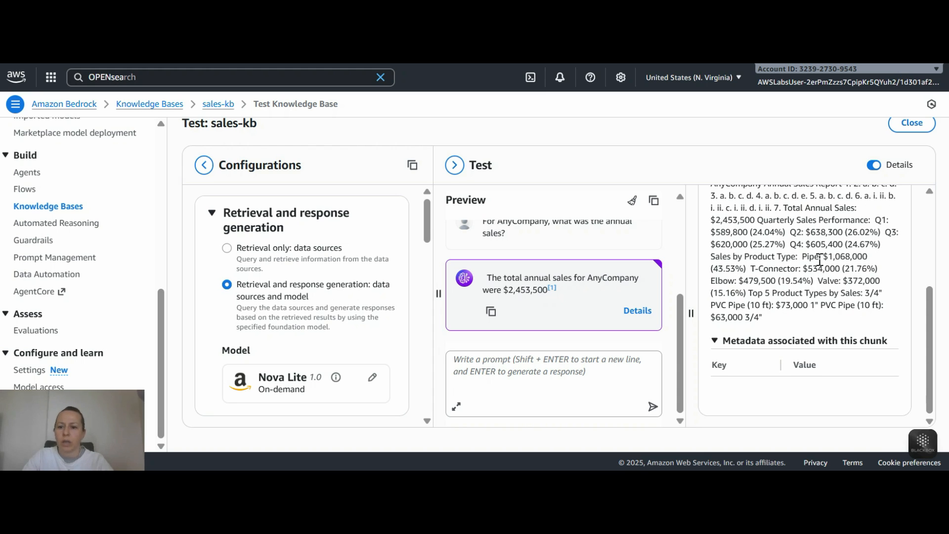
scroll(849, 287, "up", 3)
scroll(849, 288, "down", 3)
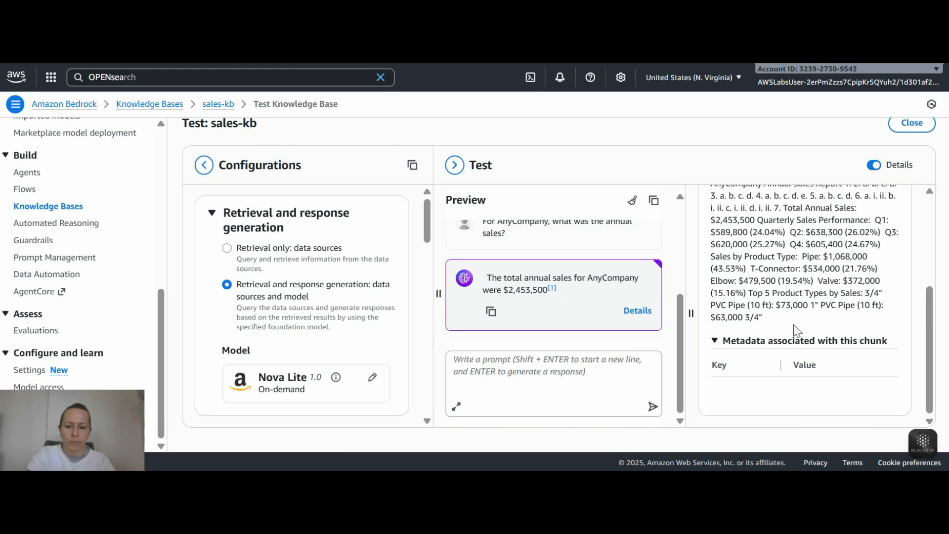
left_click(552, 287)
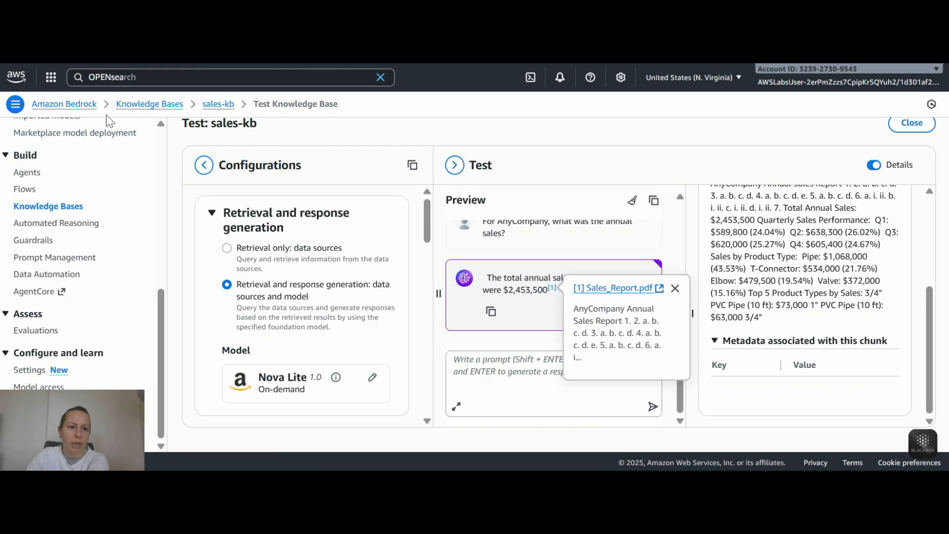
Go to Amazon S3, open the sales-data bucket, and look through its objects for the product files and Sales_Report.pdf
left_click(217, 49)
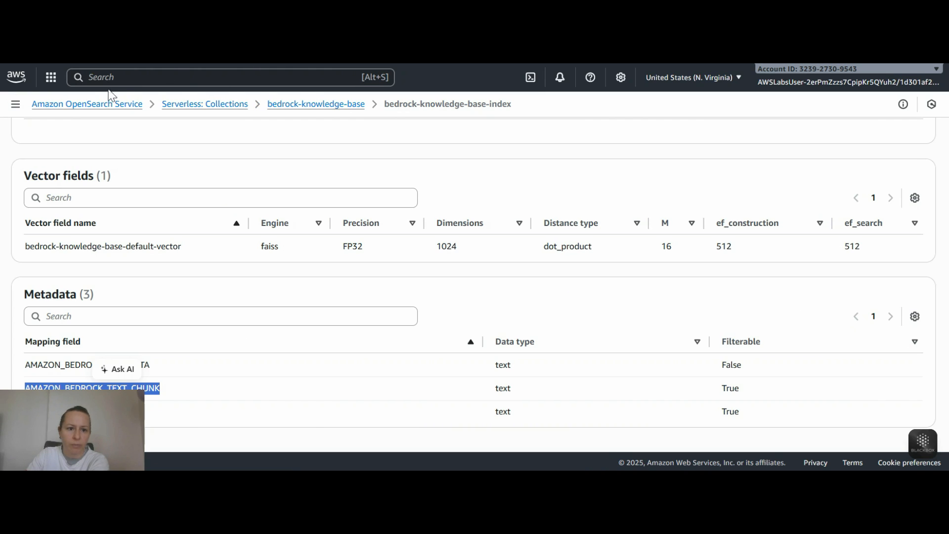
scroll(297, 190, "up", 10)
left_click(106, 78)
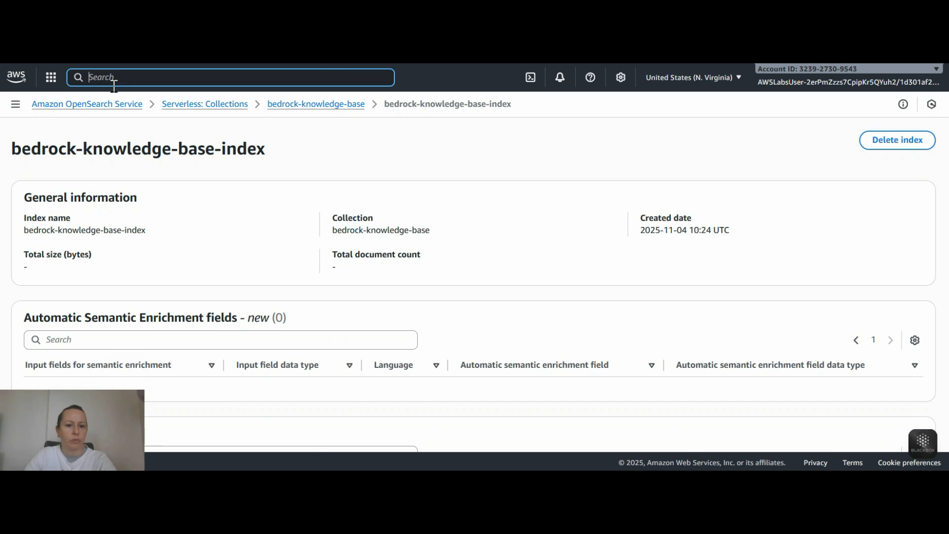
type("s3")
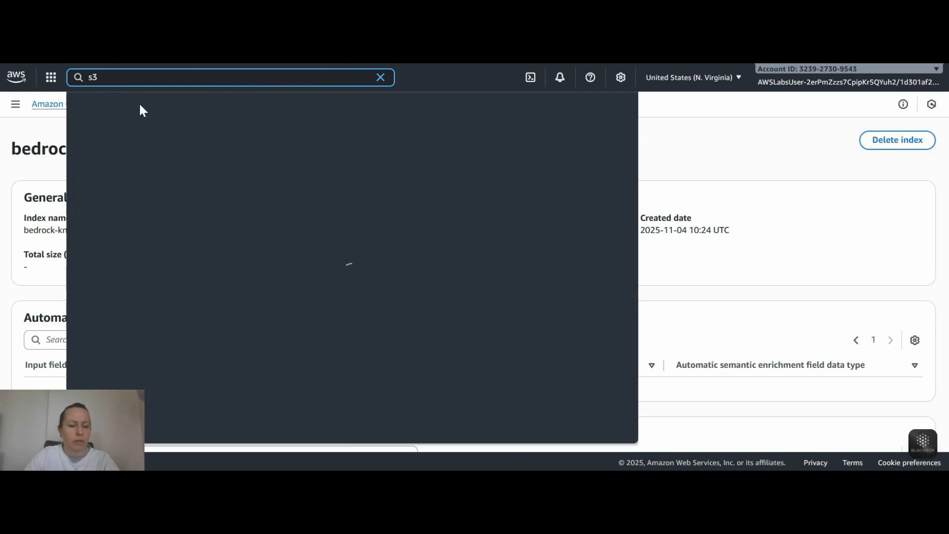
left_click(255, 144)
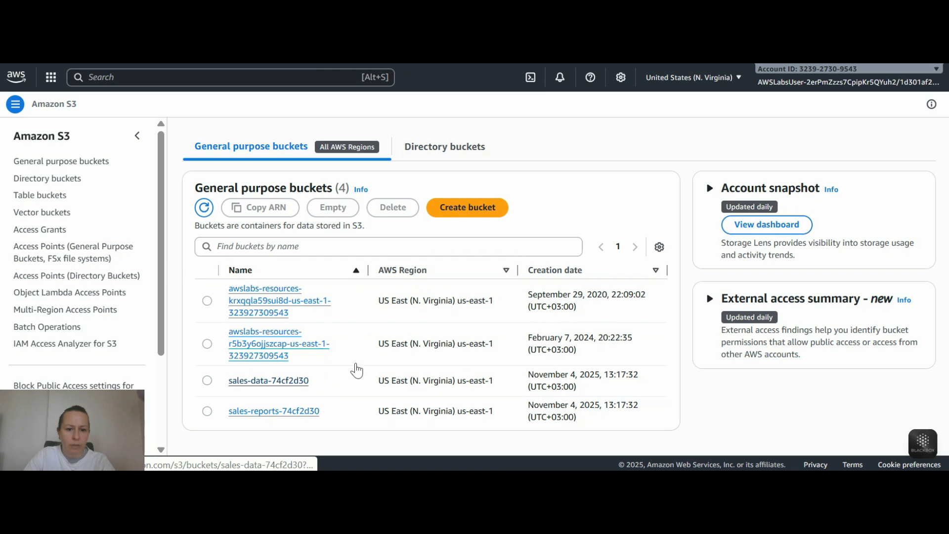
left_click(268, 380)
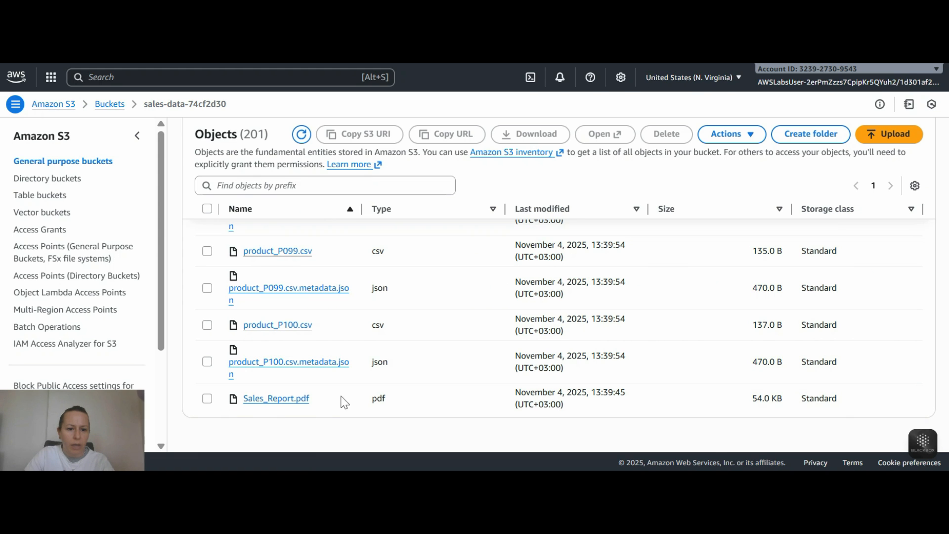
scroll(313, 399, "up", 8)
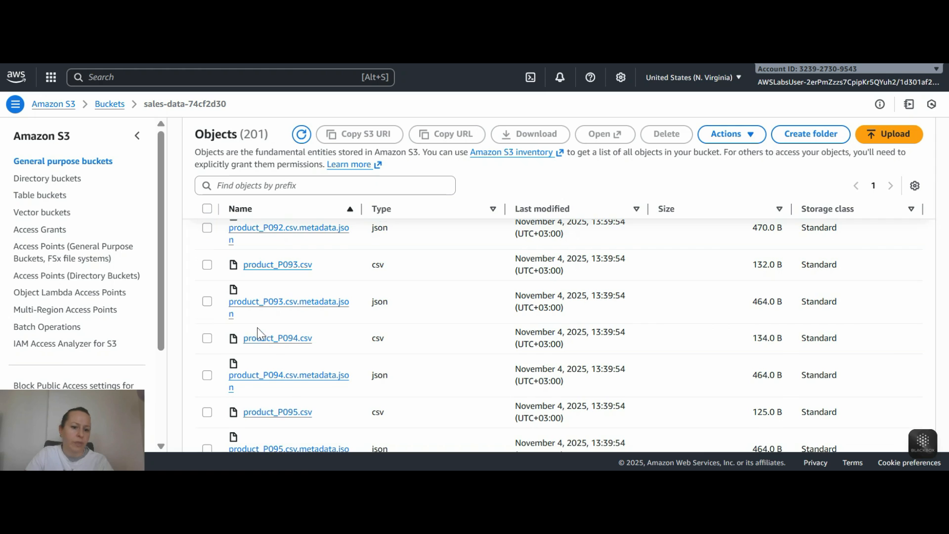
scroll(256, 327, "down", 8)
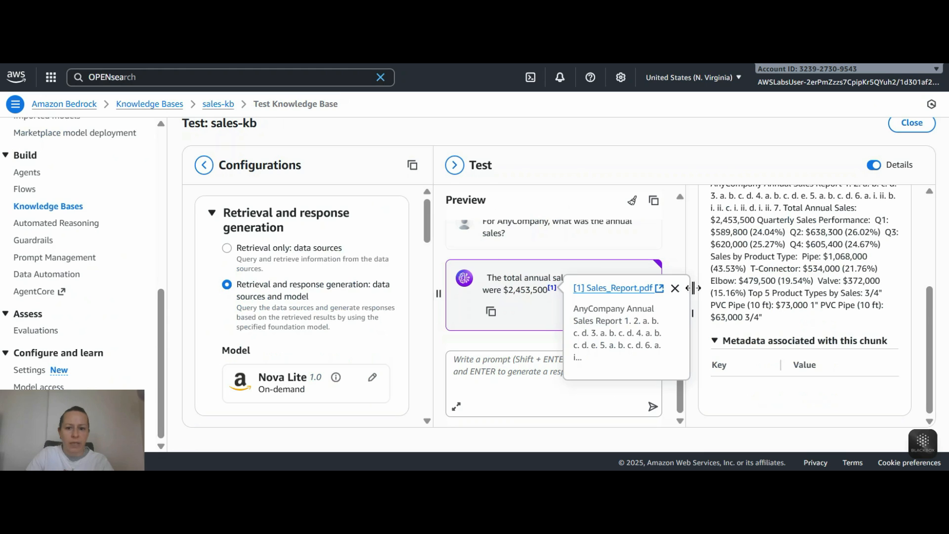
Return to the sales-kb test page, review both answers, and reopen the source citation of the annual sales answer
scroll(785, 336, "up", 1)
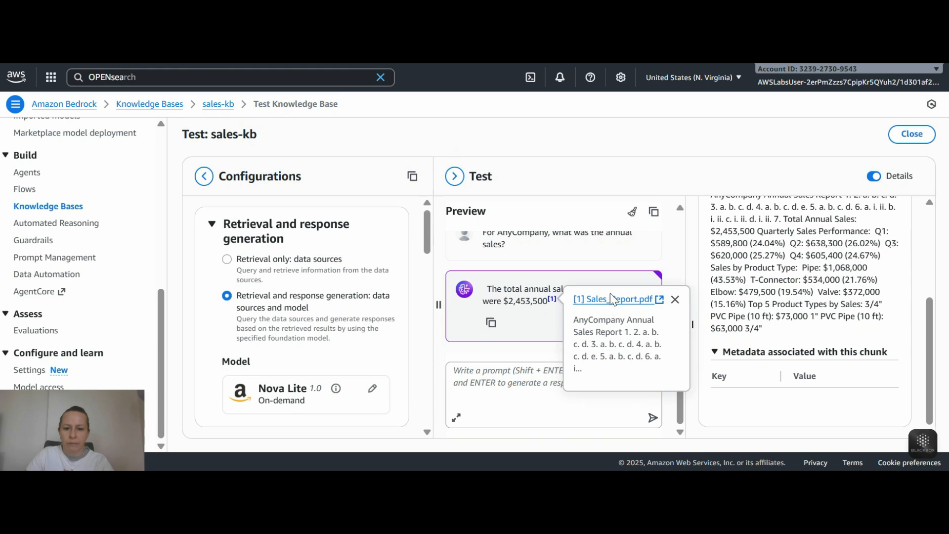
left_click(533, 383)
scroll(565, 283, "up", 3)
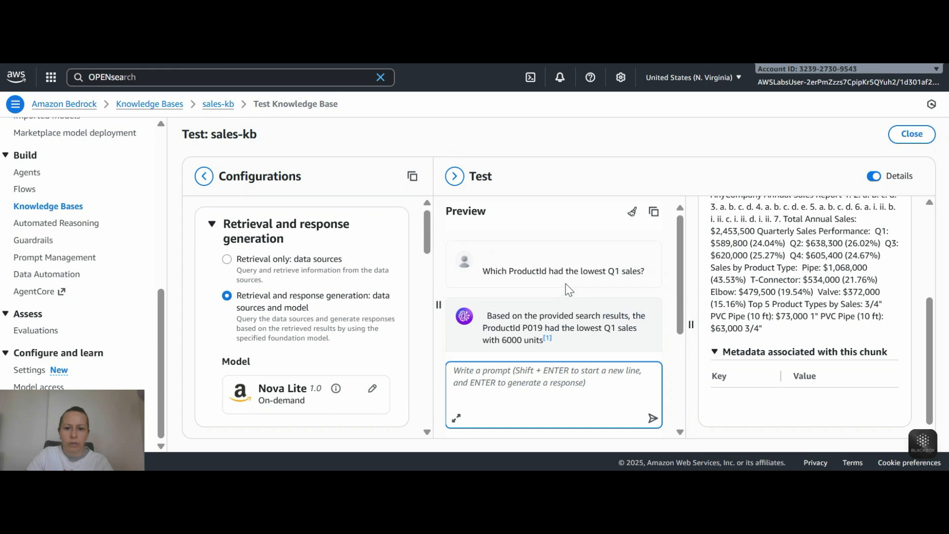
scroll(565, 284, "down", 2)
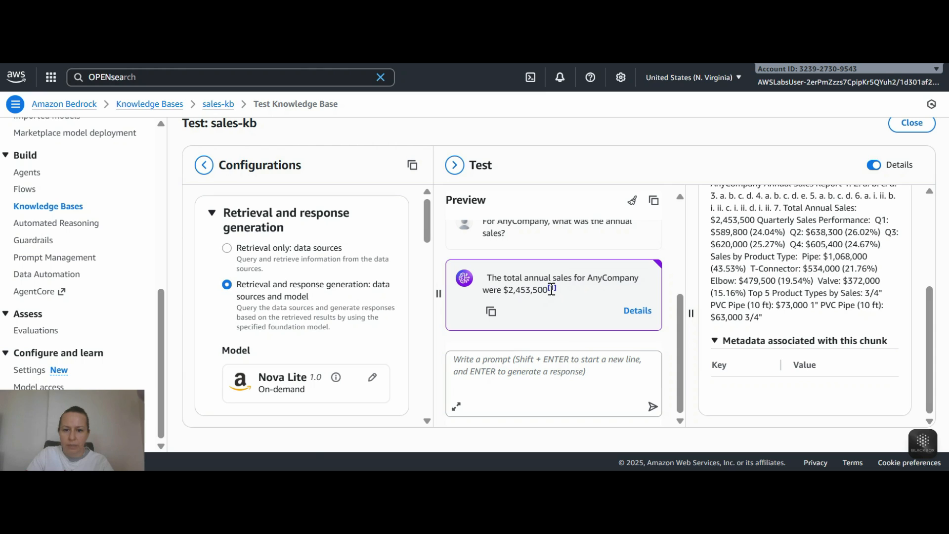
left_click(551, 289)
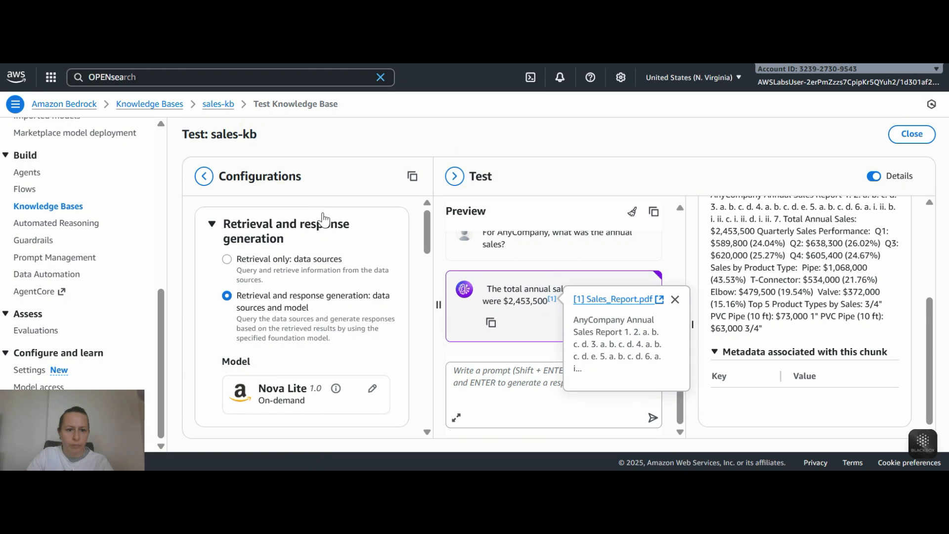
Copy the Knowledge Base ID of sales-kb, validate it in the lab's Validation Form, and return to the AWS console
left_click(316, 124)
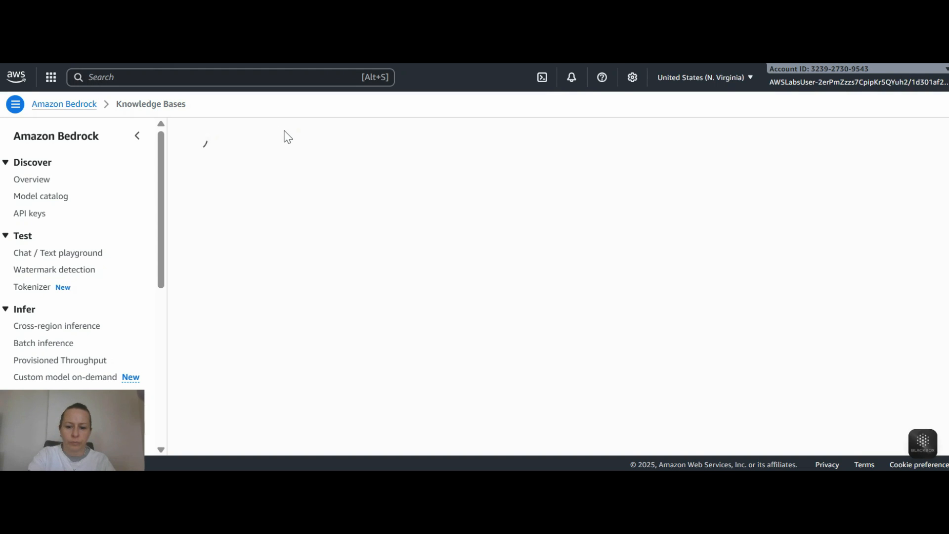
left_click(453, 206)
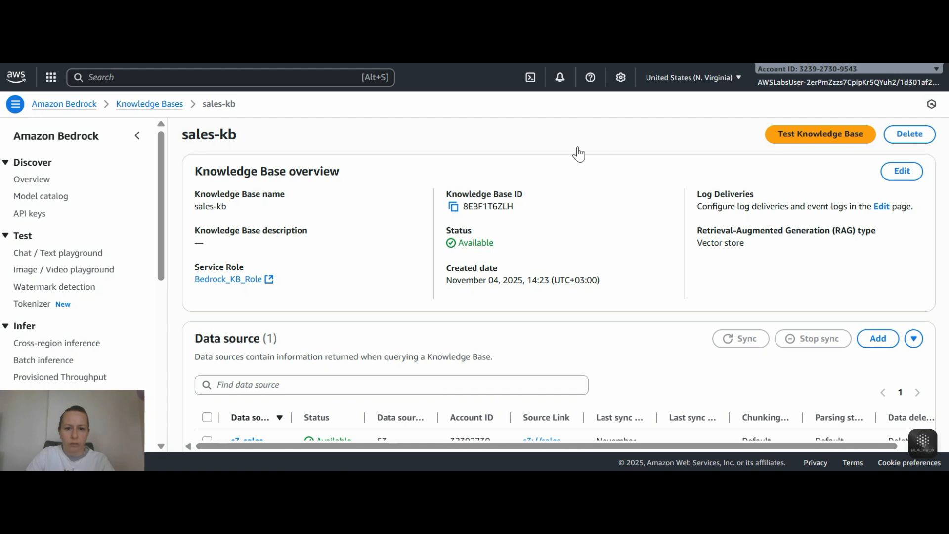
key("alt+Tab")
left_click(459, 151)
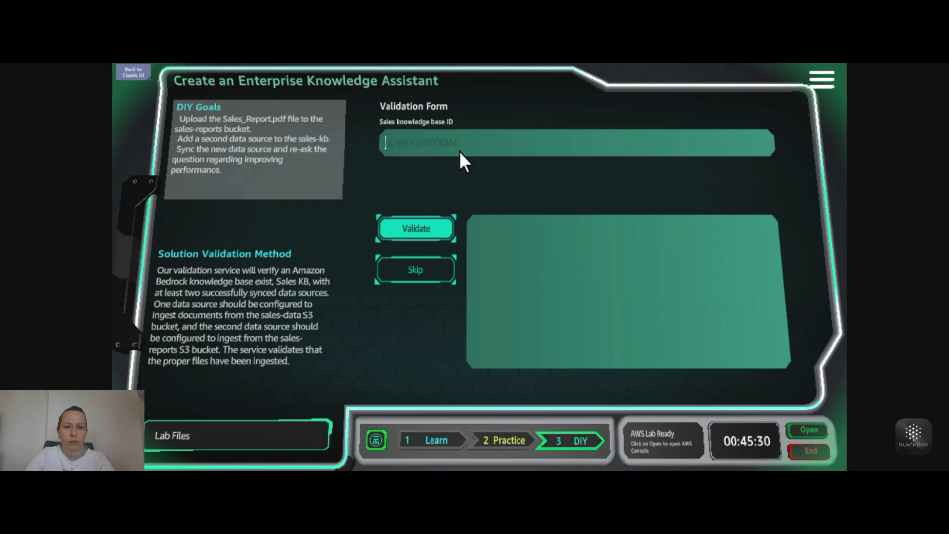
key("ctrl+v")
left_click(416, 230)
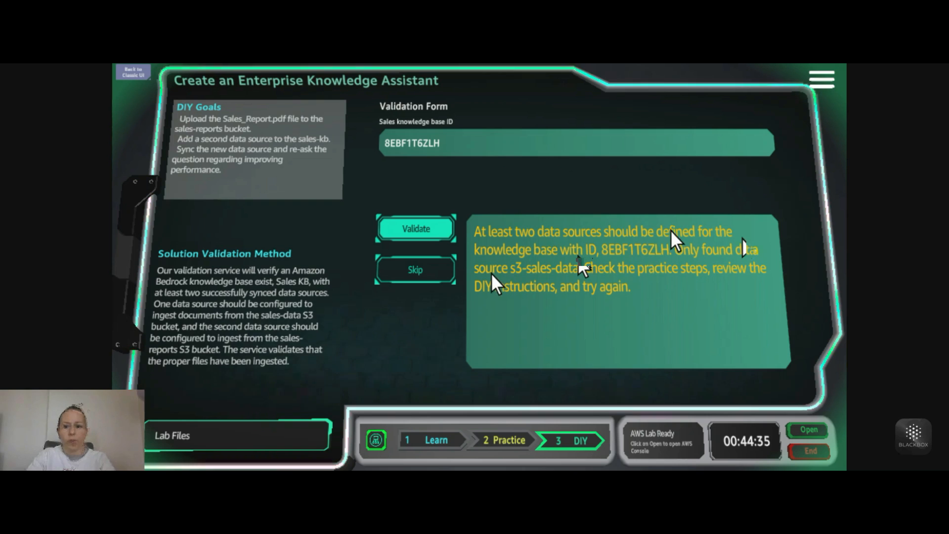
key("alt+Tab")
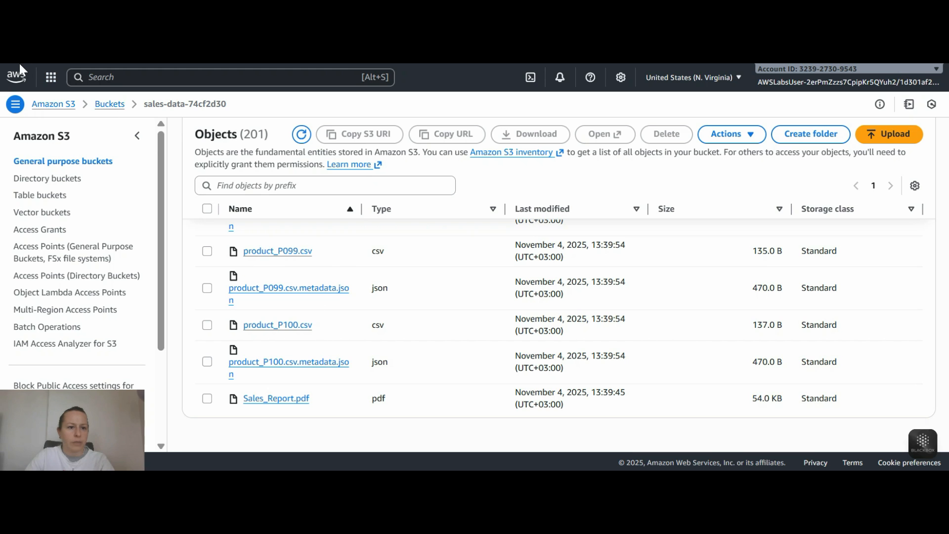
Open the sales-reports-74cf2d30 bucket in Amazon S3 and upload the local Sales_Report.pdf file into it
left_click(110, 104)
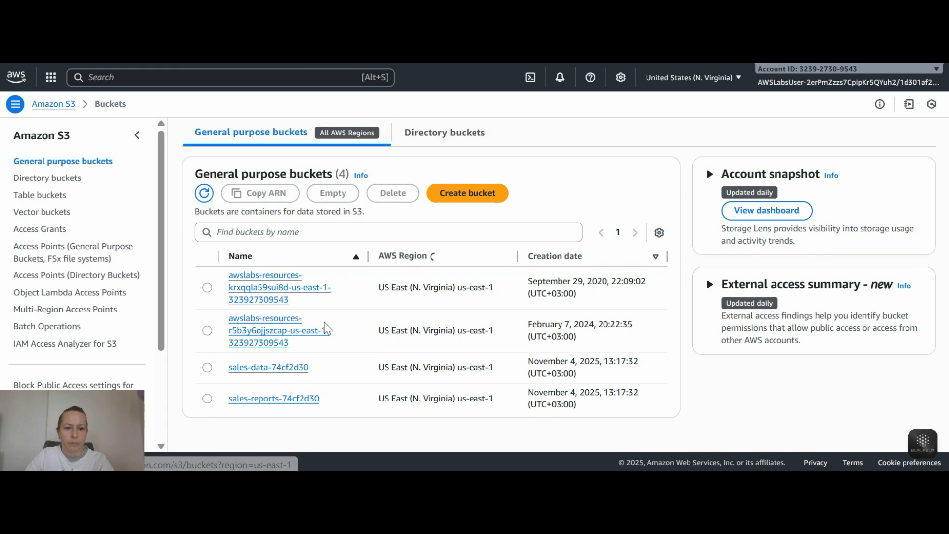
left_click(281, 398)
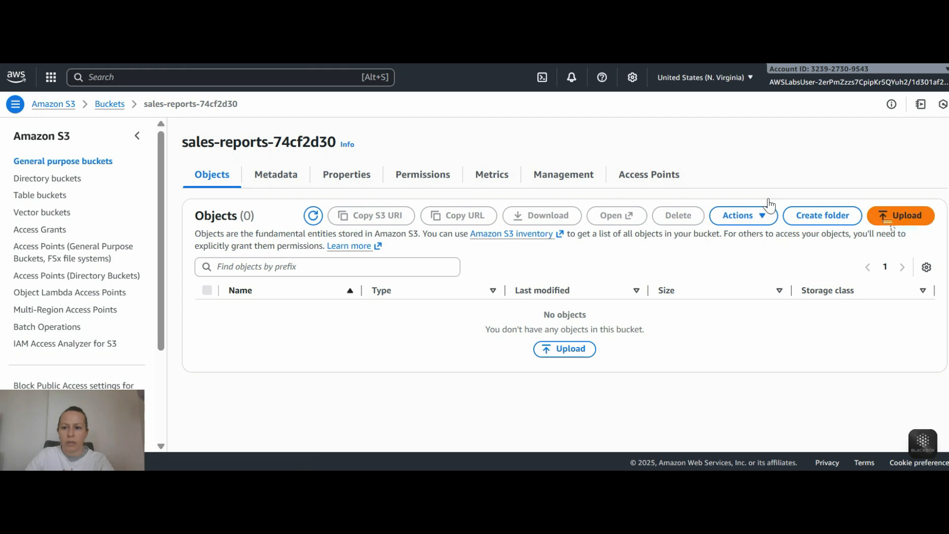
left_click(333, 177)
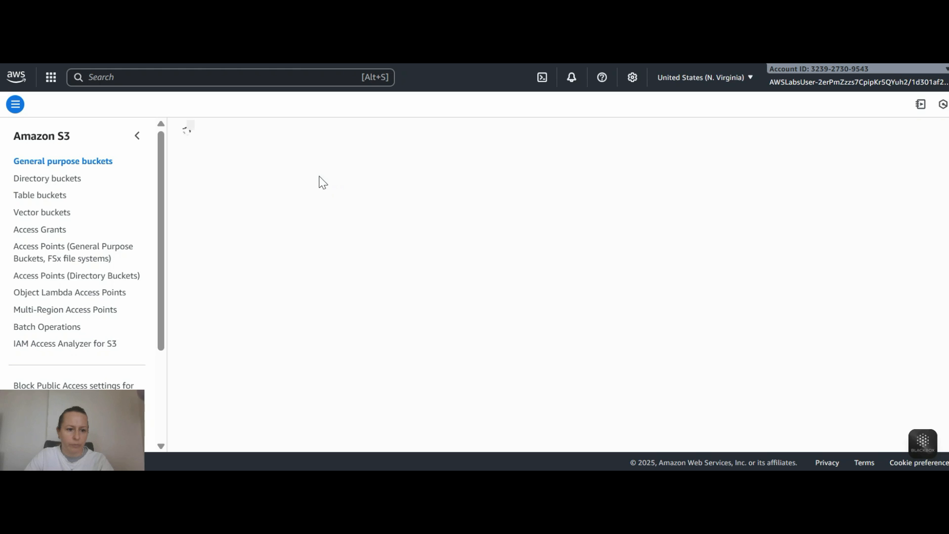
scroll(318, 173, "down", 1)
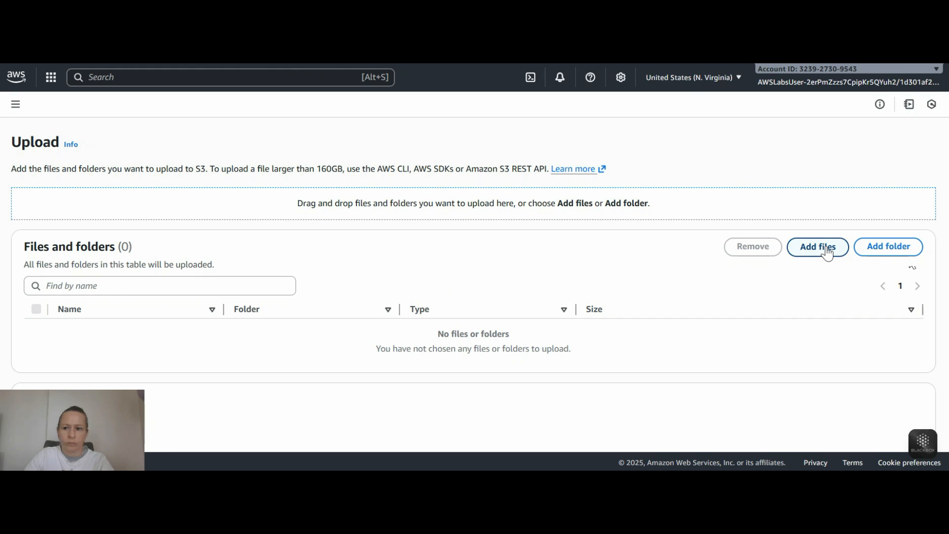
left_click(827, 248)
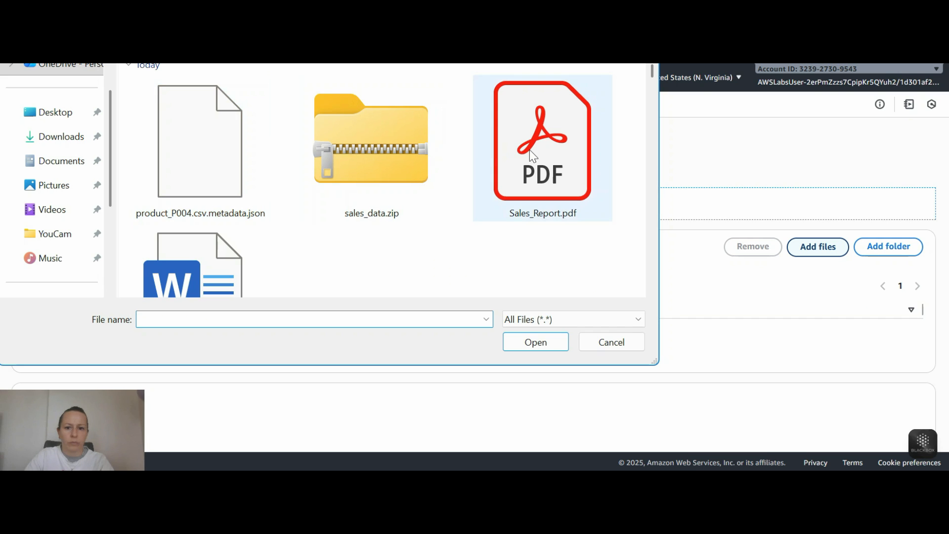
left_click(542, 144)
left_click(554, 346)
scroll(660, 314, "down", 1)
scroll(660, 314, "down", 2)
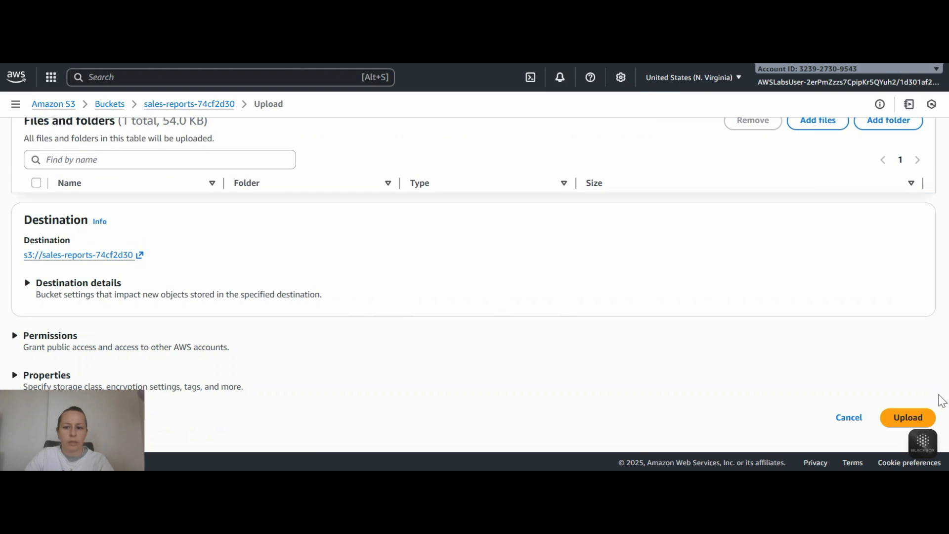
left_click(906, 416)
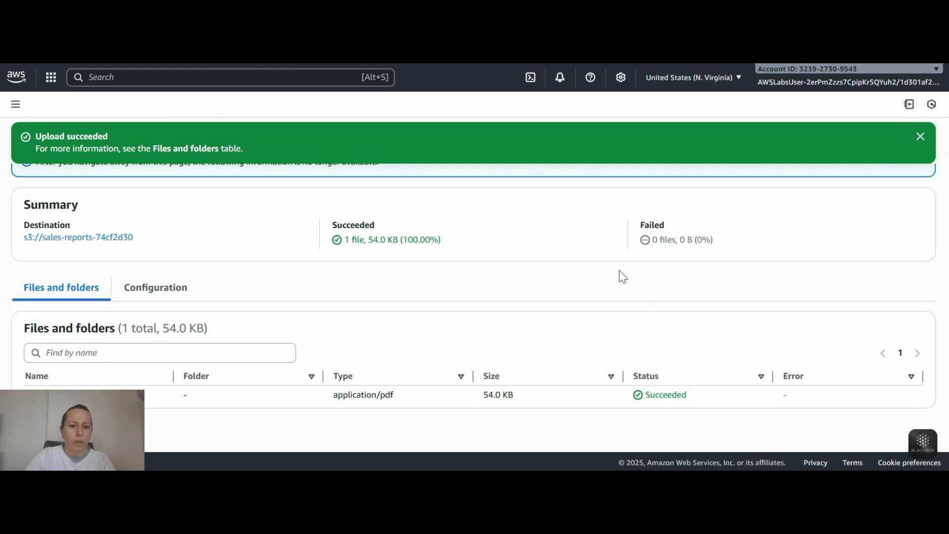
scroll(303, 73, "up", 2)
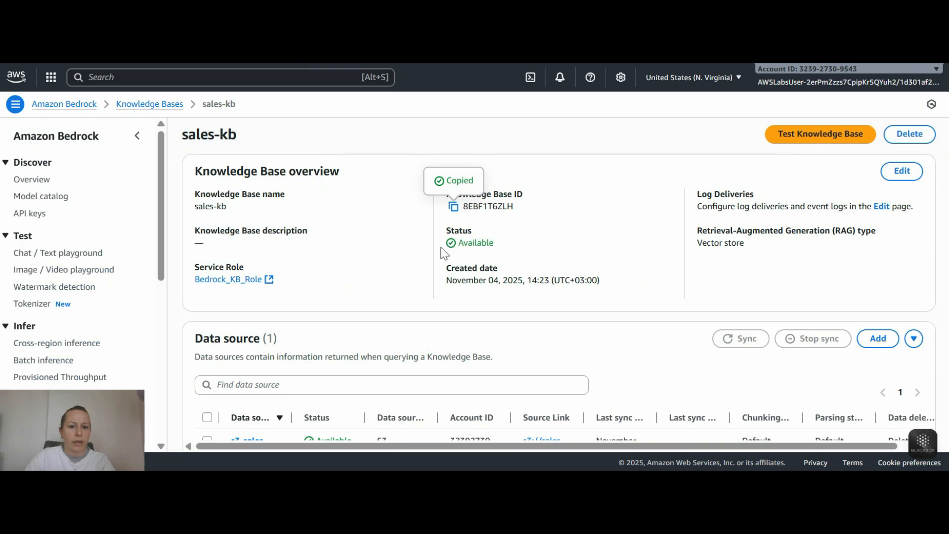
Return to the sales-kb knowledge base page and look through its sections for the way to add a data source
scroll(687, 256, "down", 9)
scroll(282, 234, "up", 3)
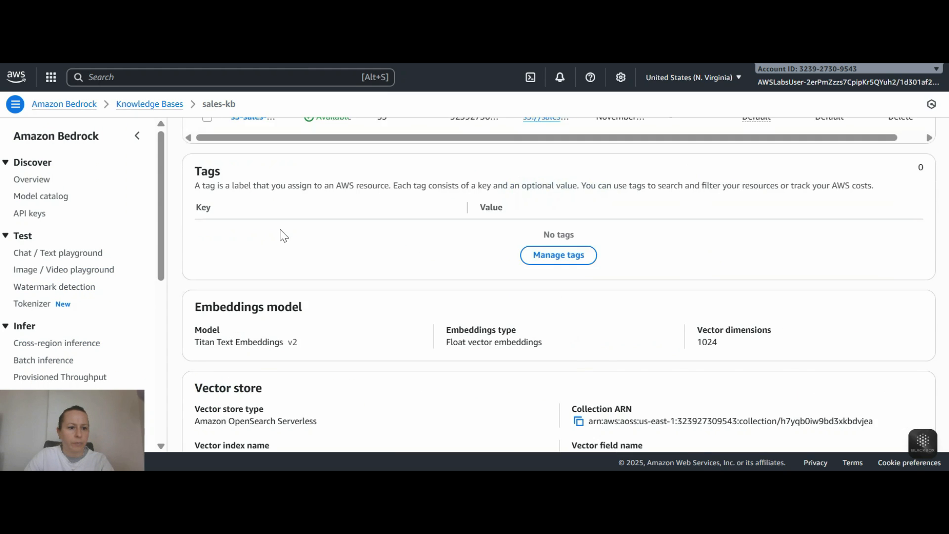
scroll(282, 234, "up", 10)
scroll(91, 250, "down", 3)
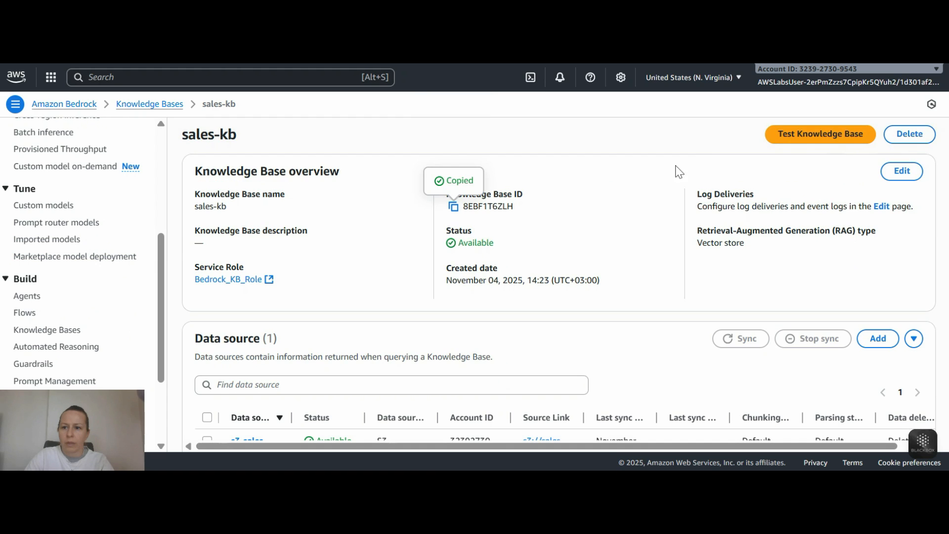
scroll(341, 232, "down", 5)
scroll(341, 233, "up", 5)
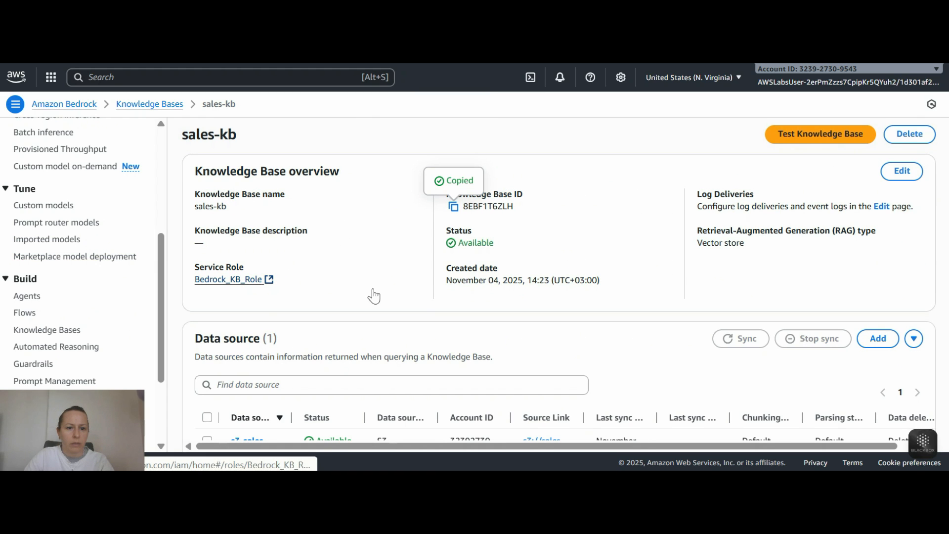
scroll(434, 294, "down", 6)
scroll(489, 285, "up", 6)
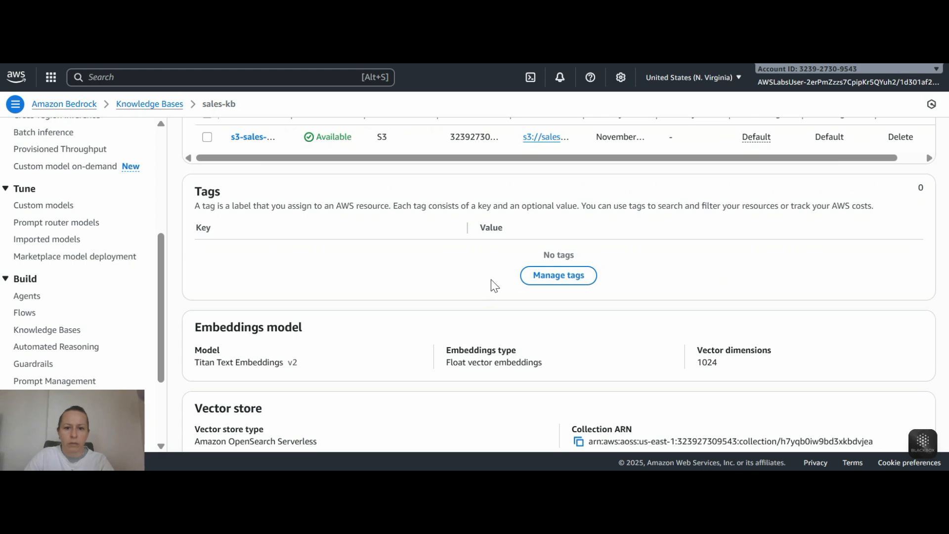
Start a new Amazon S3 data source for sales-kb and choose the sales-reports-74cf2d30 bucket as its S3 URI
left_click(879, 264)
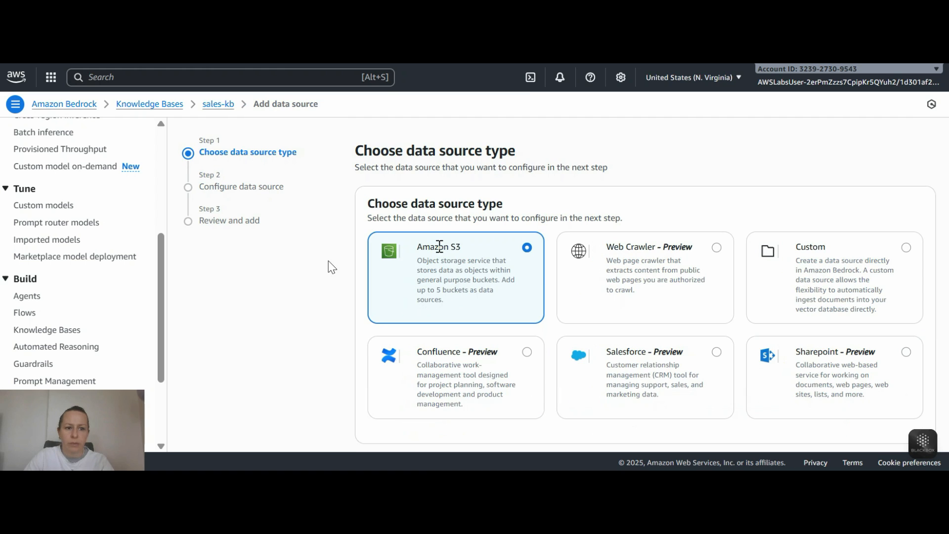
scroll(539, 265, "down", 1)
left_click(912, 417)
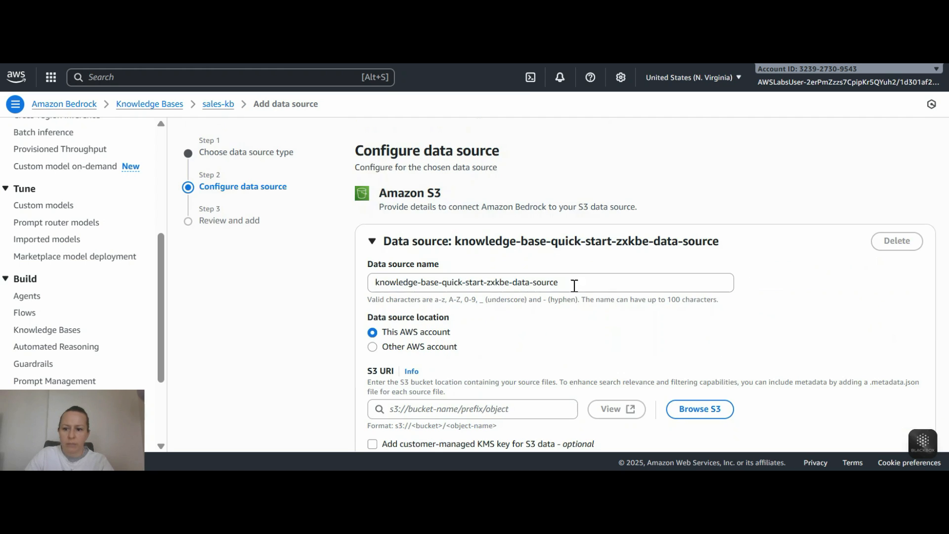
scroll(570, 284, "down", 2)
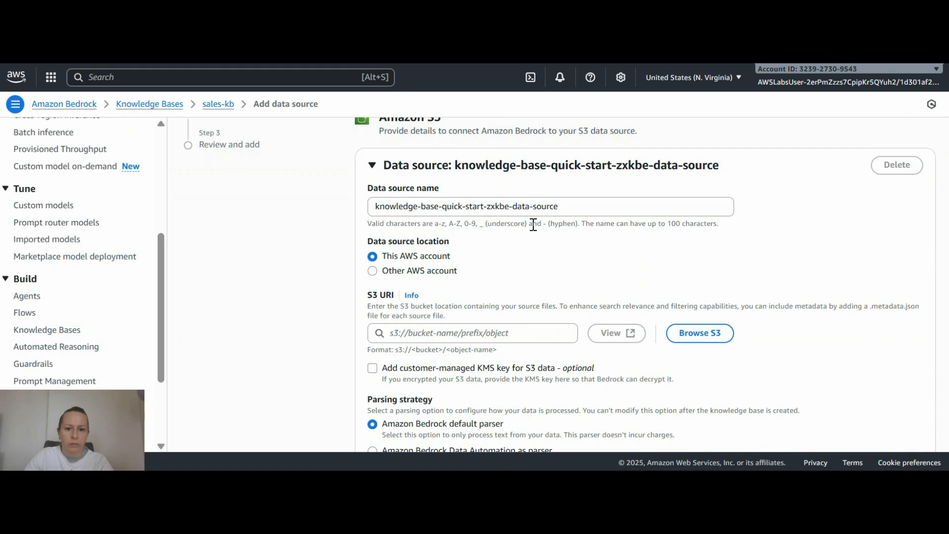
scroll(502, 203, "down", 3)
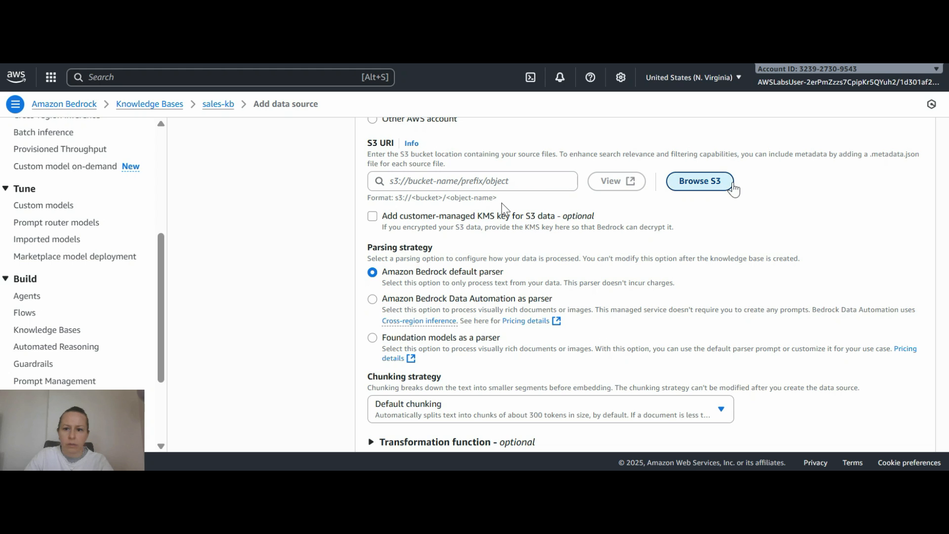
left_click(733, 189)
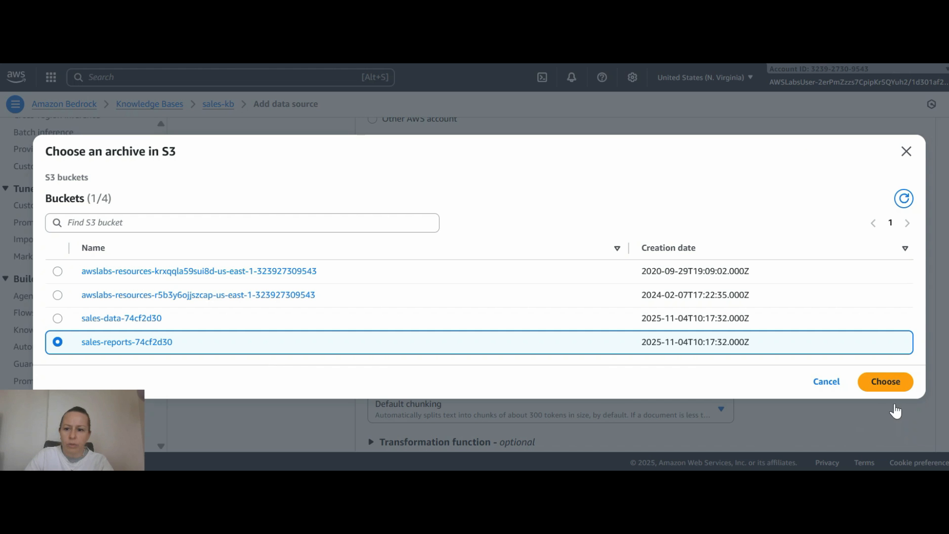
left_click(885, 382)
scroll(511, 212, "down", 3)
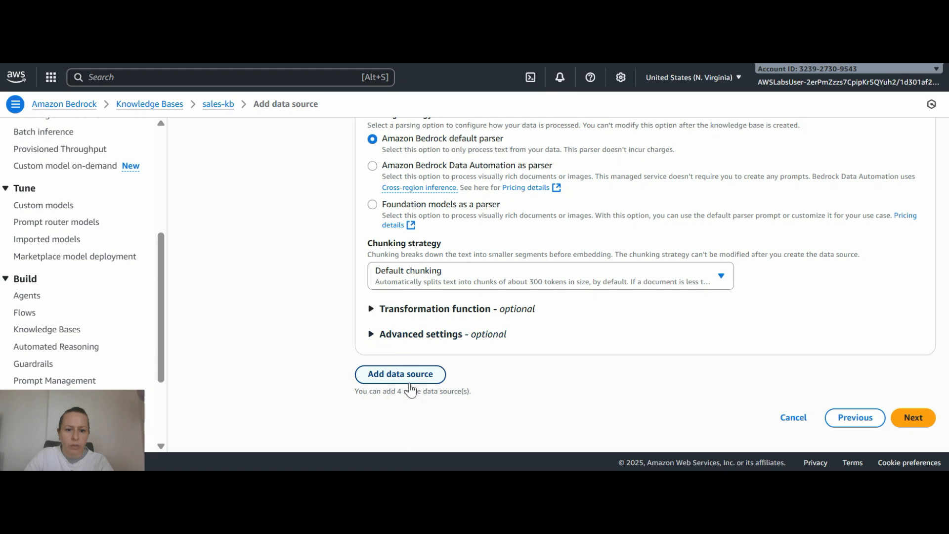
Keep the default parser and default chunking, review the configuration, and add the data source to sales-kb
scroll(473, 217, "up", 5)
scroll(472, 216, "down", 5)
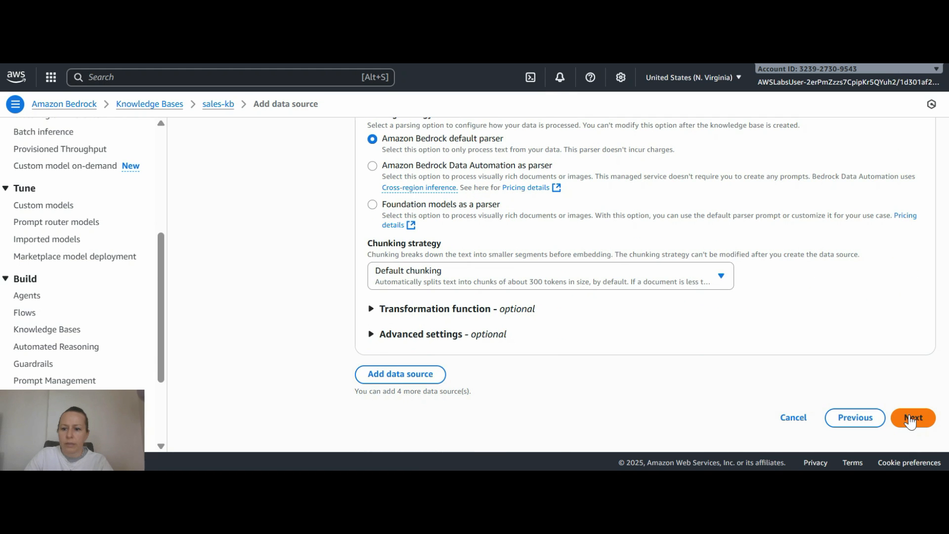
left_click(911, 418)
scroll(899, 391, "down", 3)
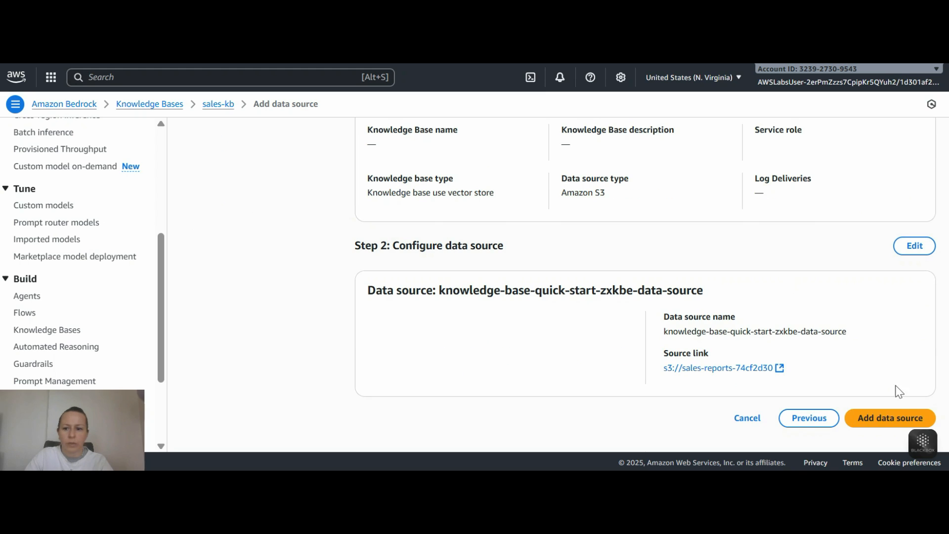
left_click(899, 418)
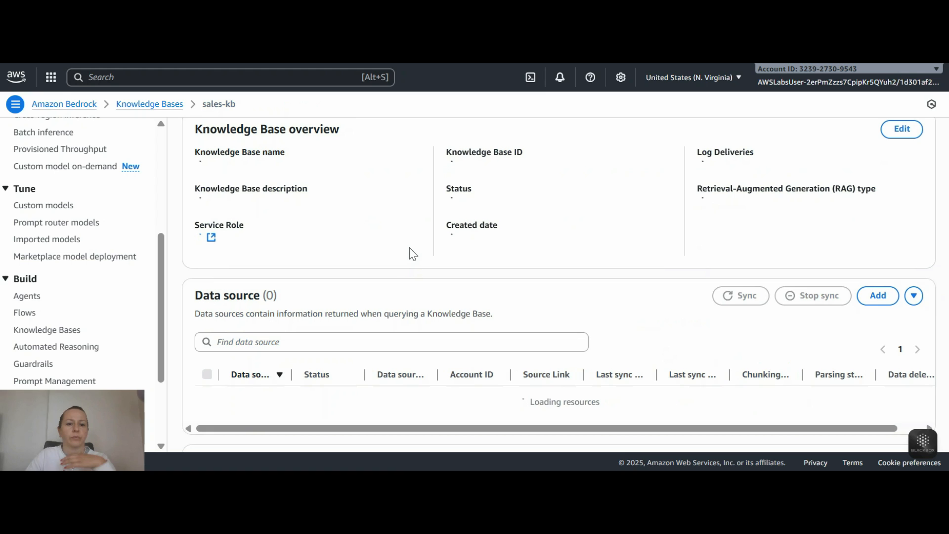
Select only the newly added sales-reports data source of sales-kb and sync it
scroll(409, 248, "down", 5)
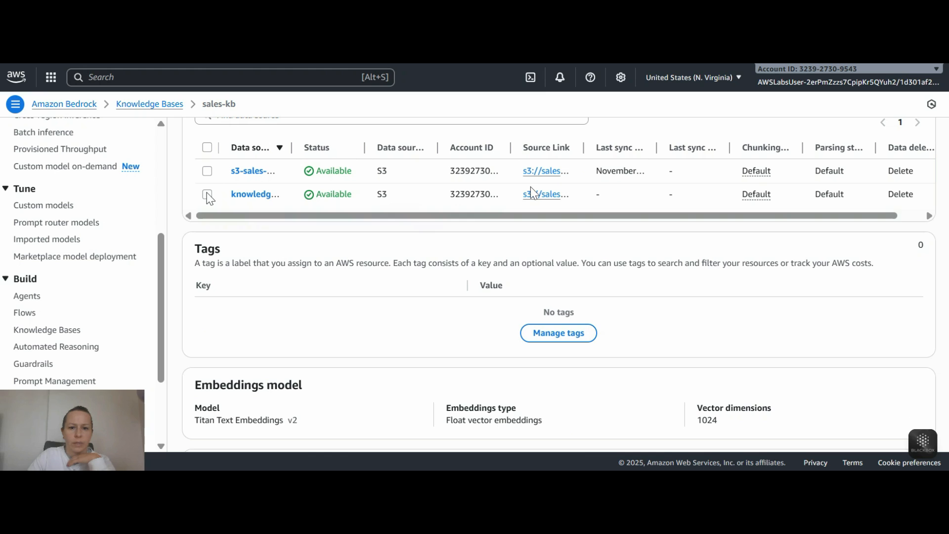
left_click(207, 194)
scroll(530, 186, "up", 5)
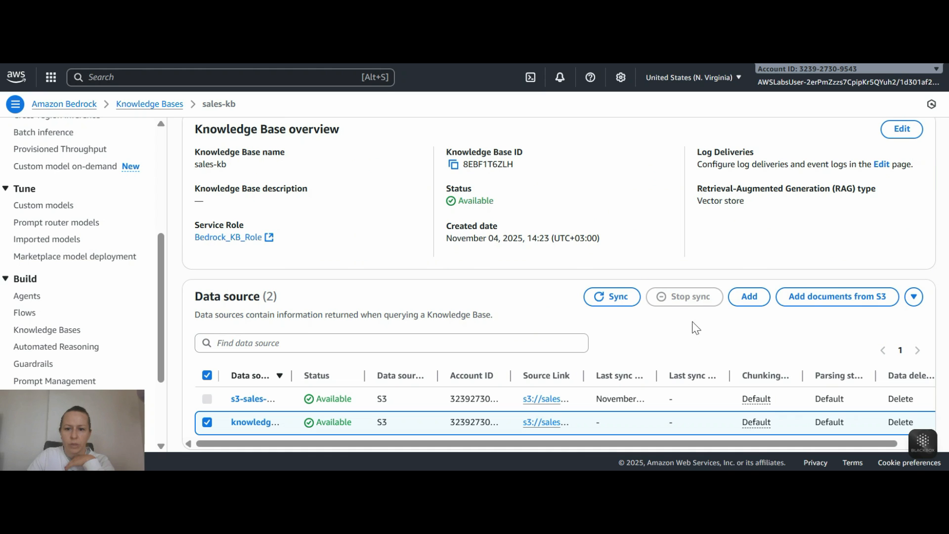
left_click(637, 296)
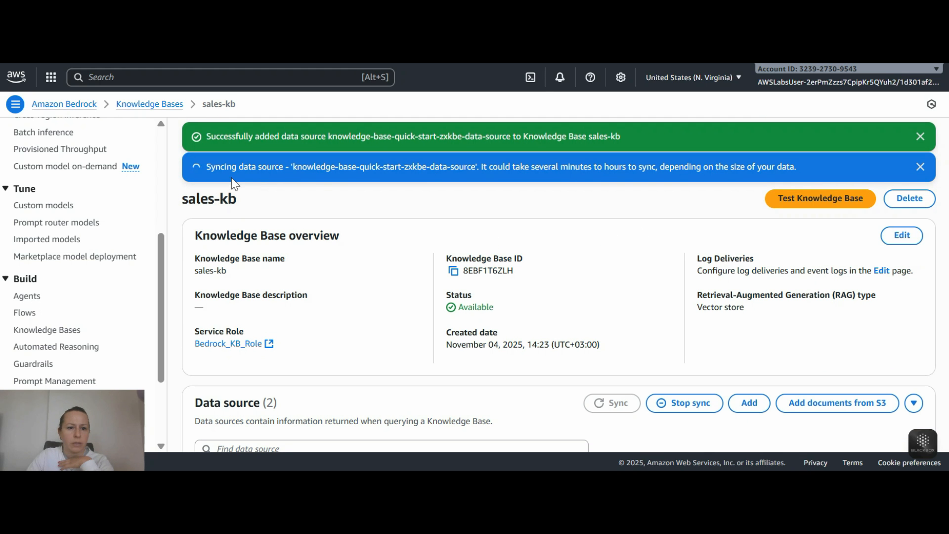
Copy the Knowledge Base ID, switch to the lab's Validation Form, validate the solution again, and continue past the completion dialog
left_click(453, 271)
key("alt+Tab")
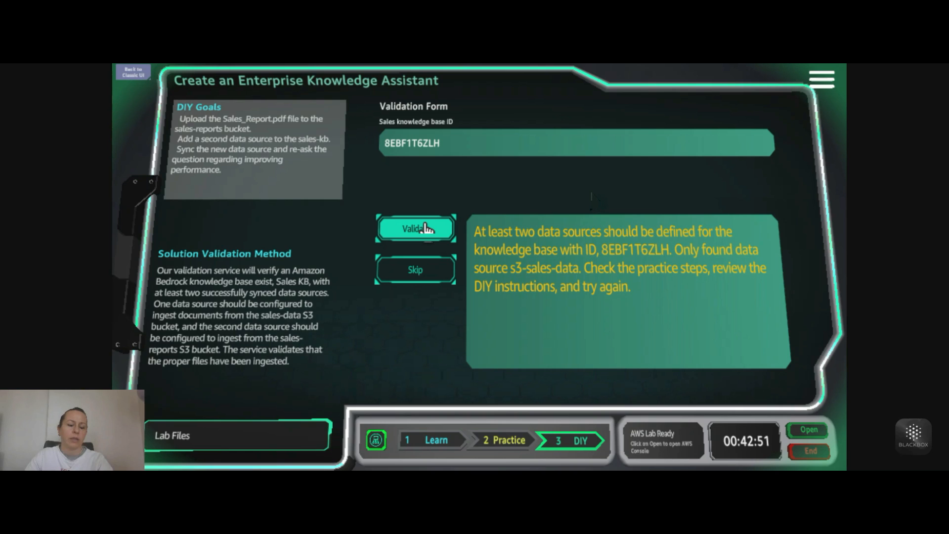
left_click(426, 228)
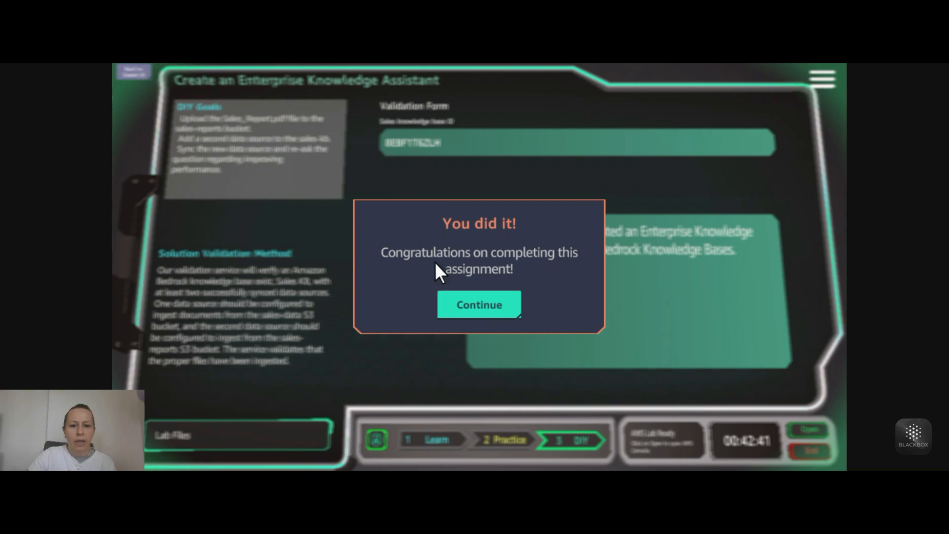
left_click(492, 308)
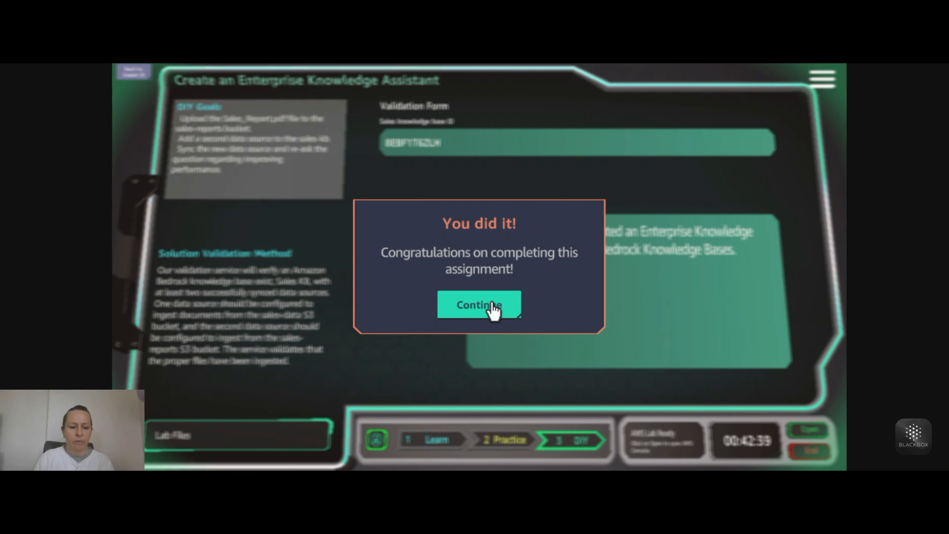